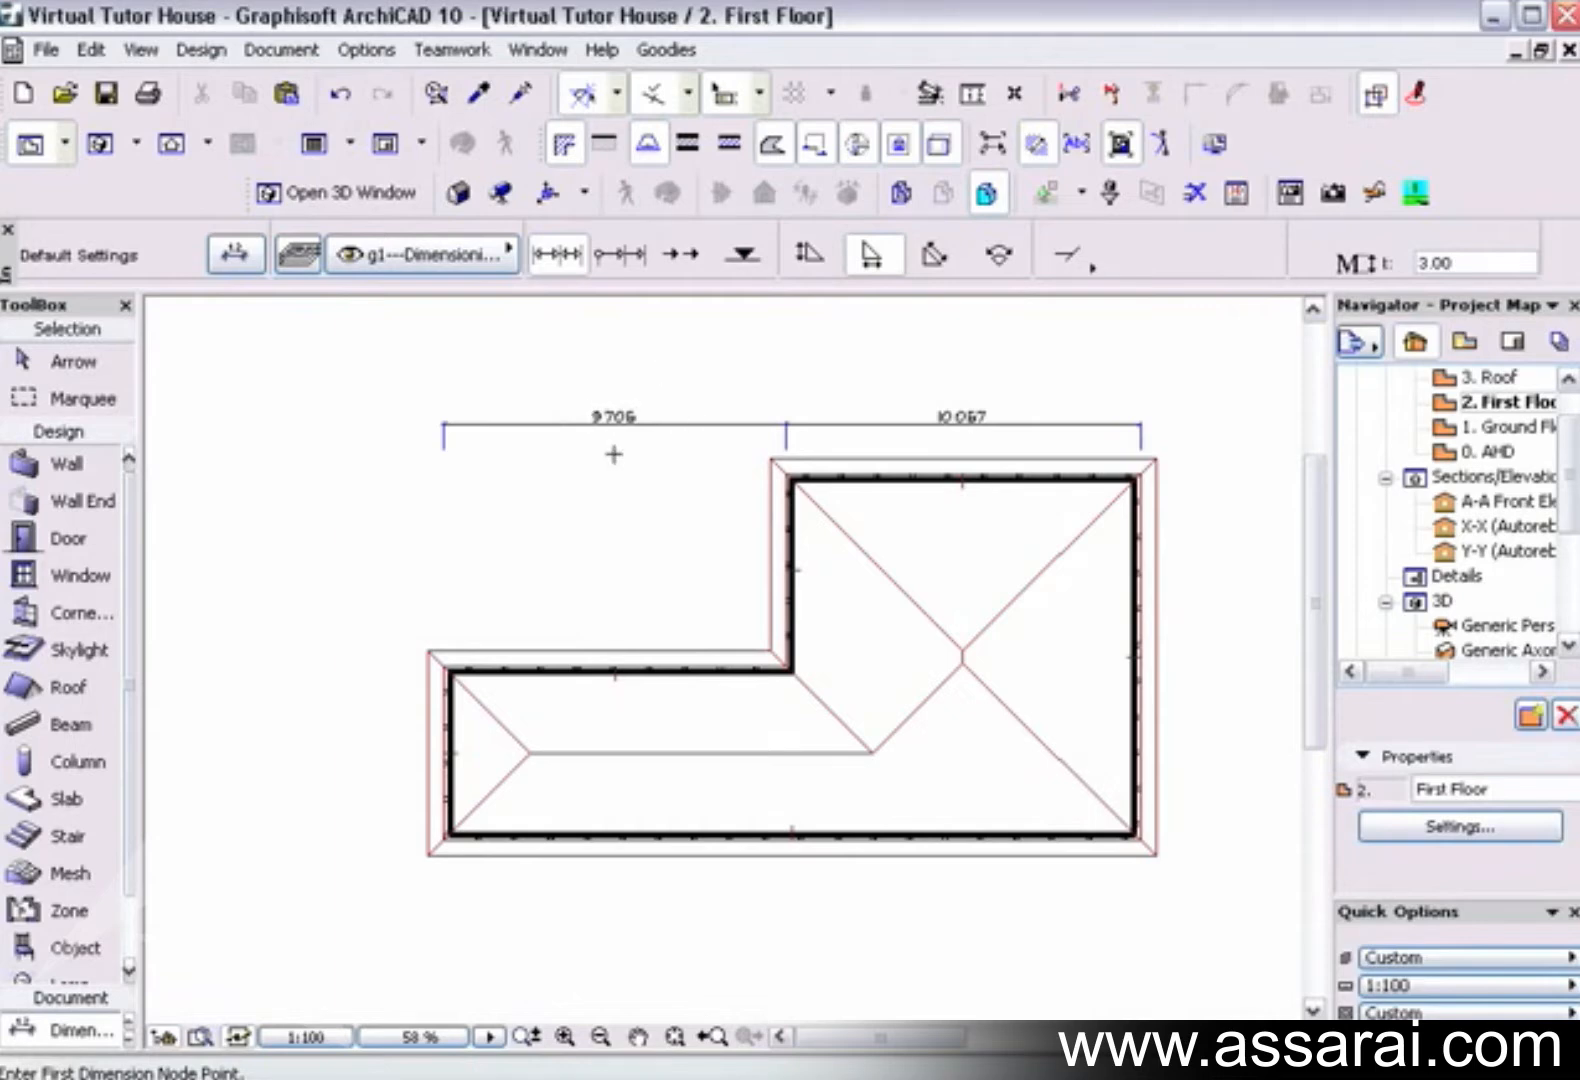
Step: Enclose the narrow wing's outer end in a rectangular marquee and limit the marquee to the current story only
{"action": "left_click", "coordinate": [85, 398]}
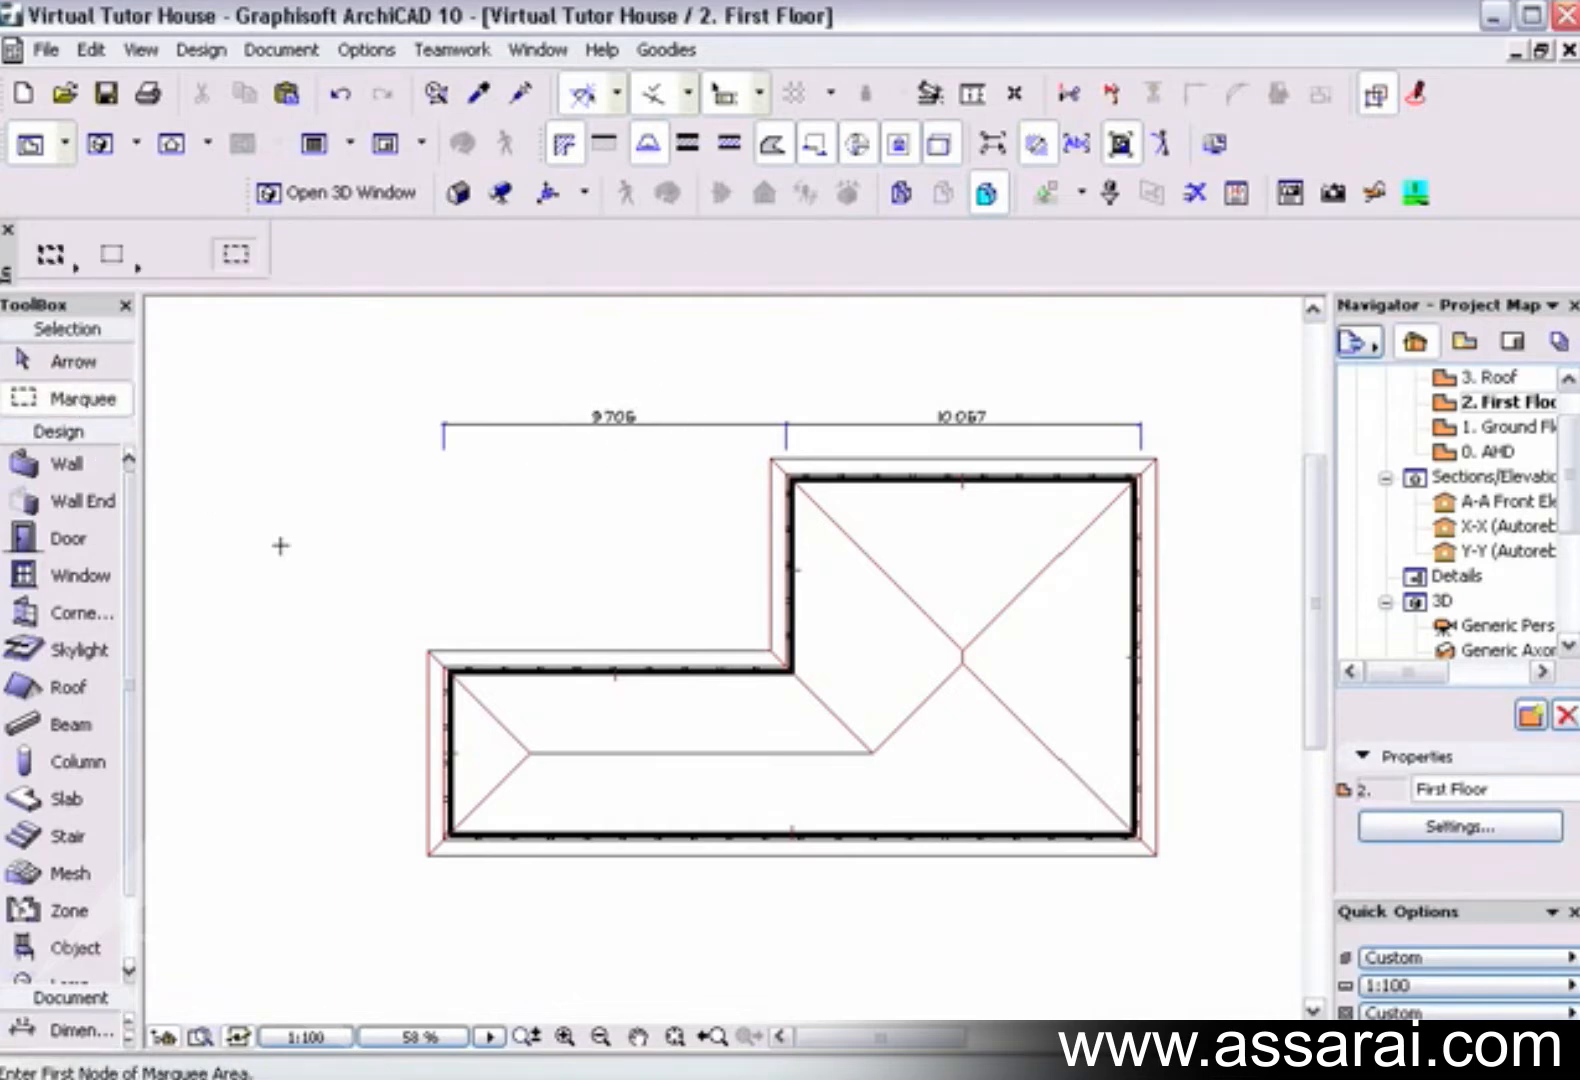
{"action": "left_click", "coordinate": [310, 564]}
{"action": "left_click", "coordinate": [598, 936]}
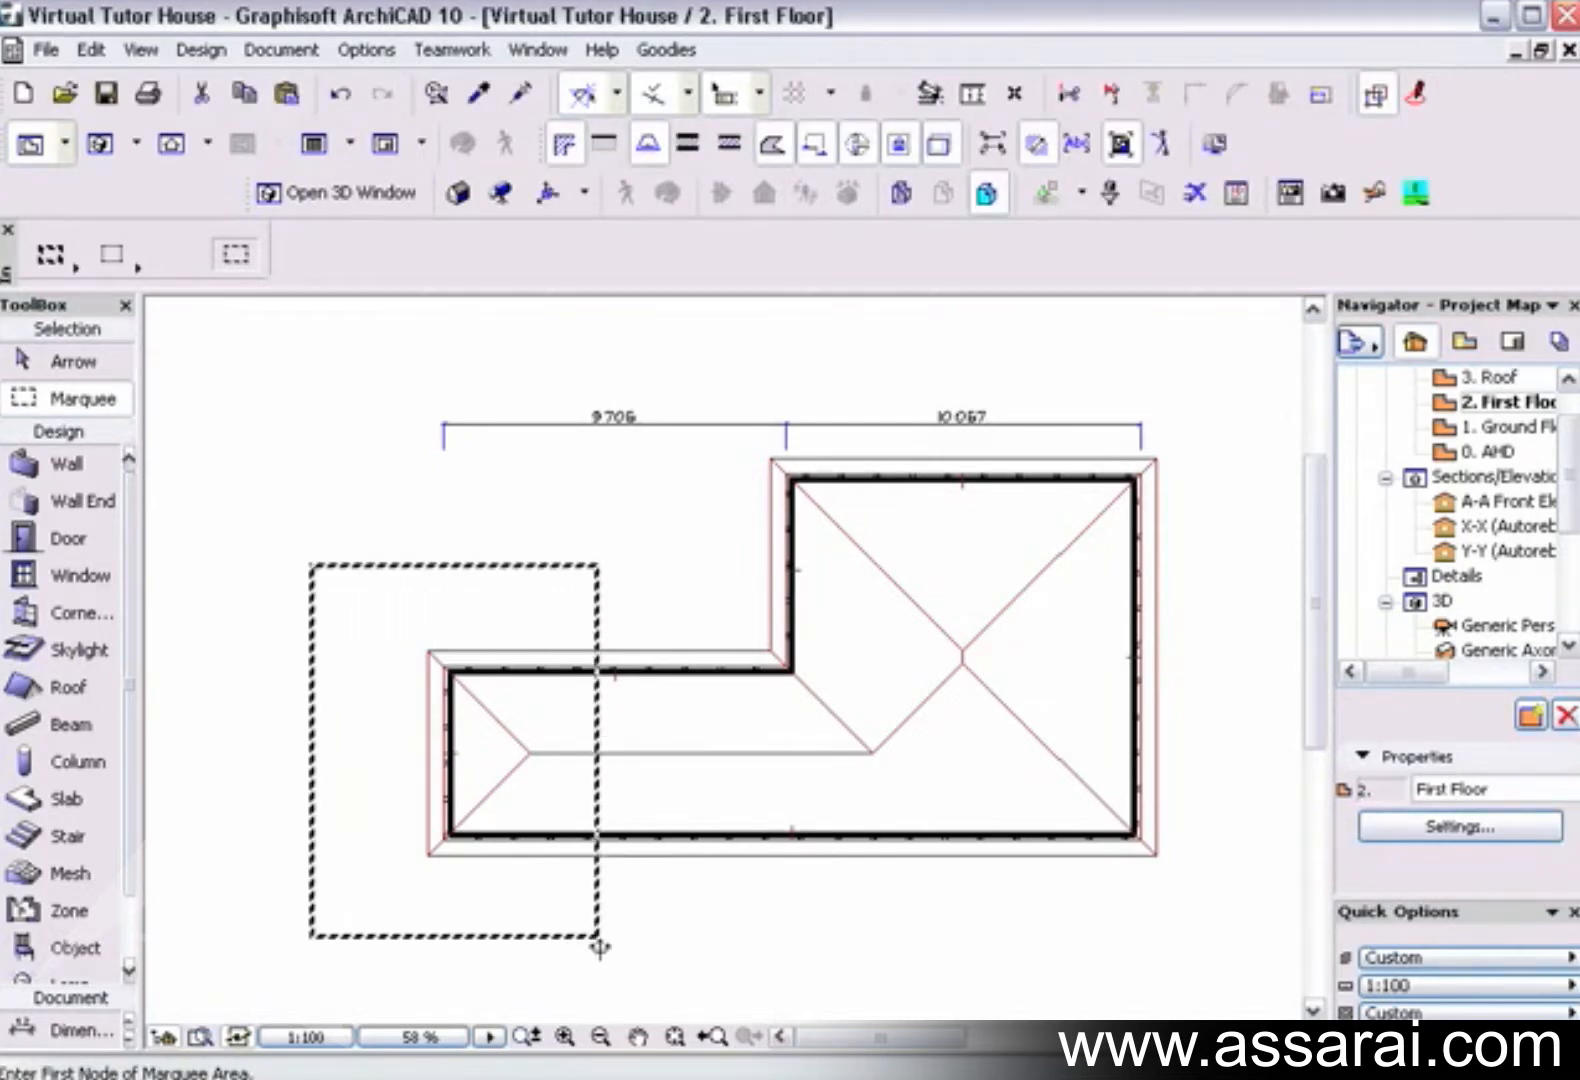
{"action": "left_click", "coordinate": [68, 272]}
{"action": "left_click", "coordinate": [80, 260]}
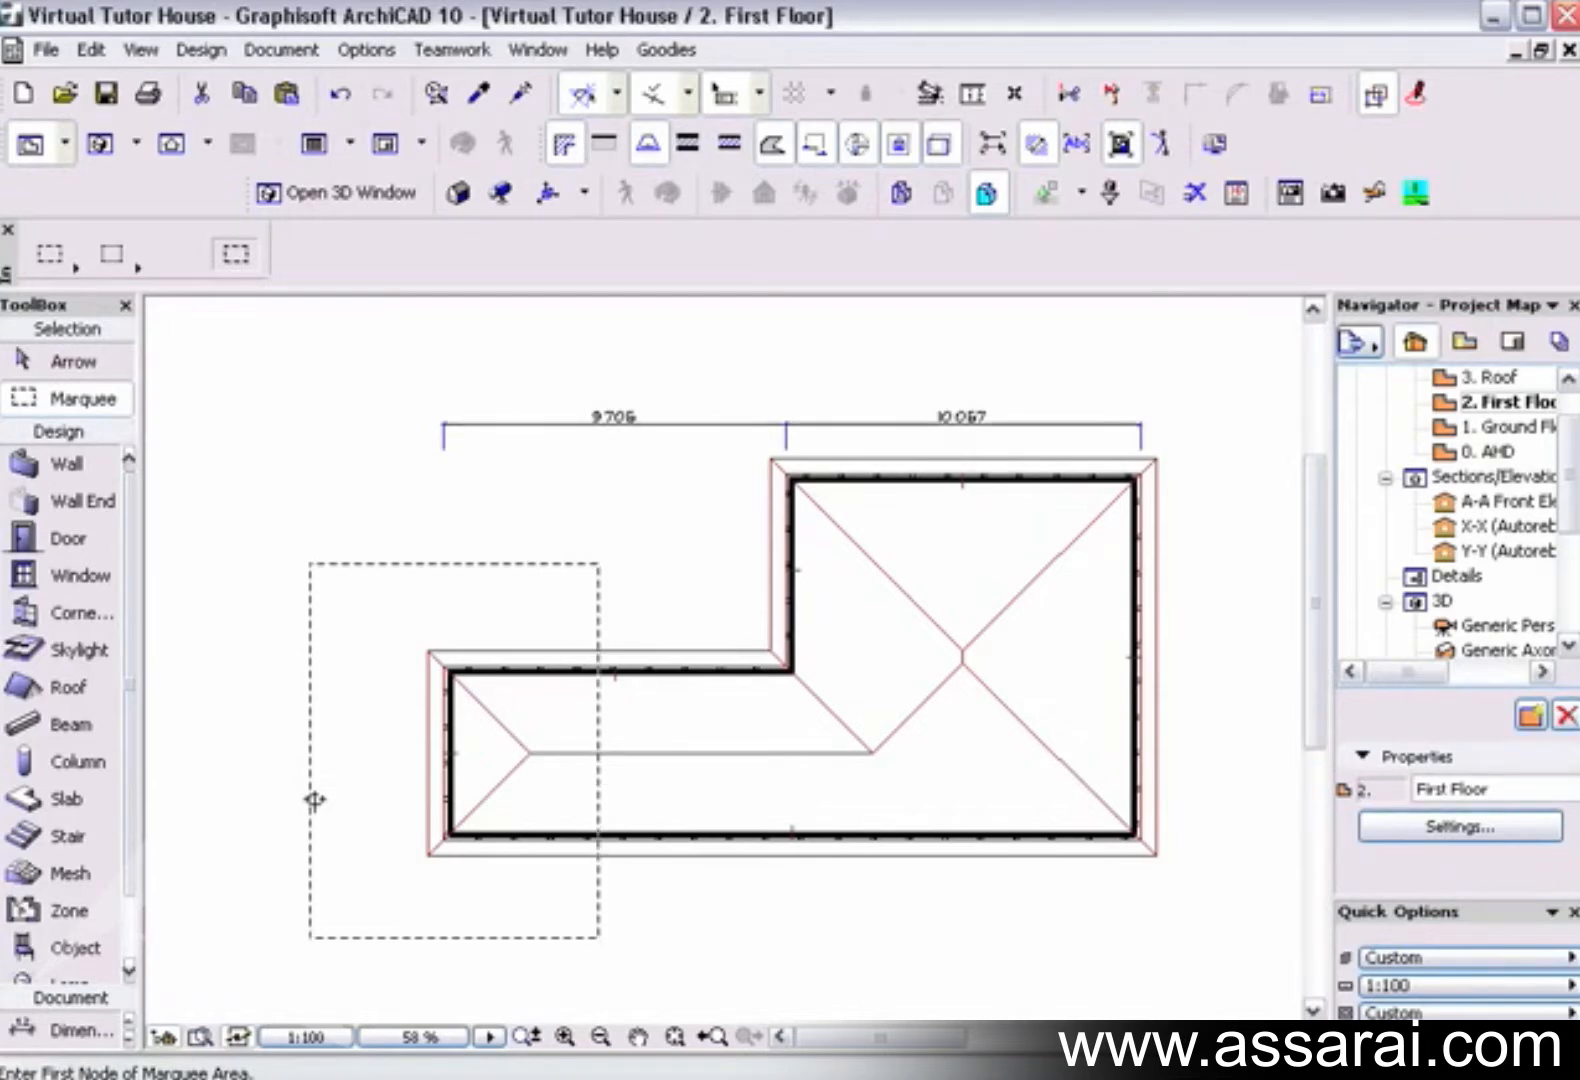
{"action": "left_click", "coordinate": [50, 254]}
{"action": "left_click", "coordinate": [102, 228]}
{"action": "left_click", "coordinate": [66, 266]}
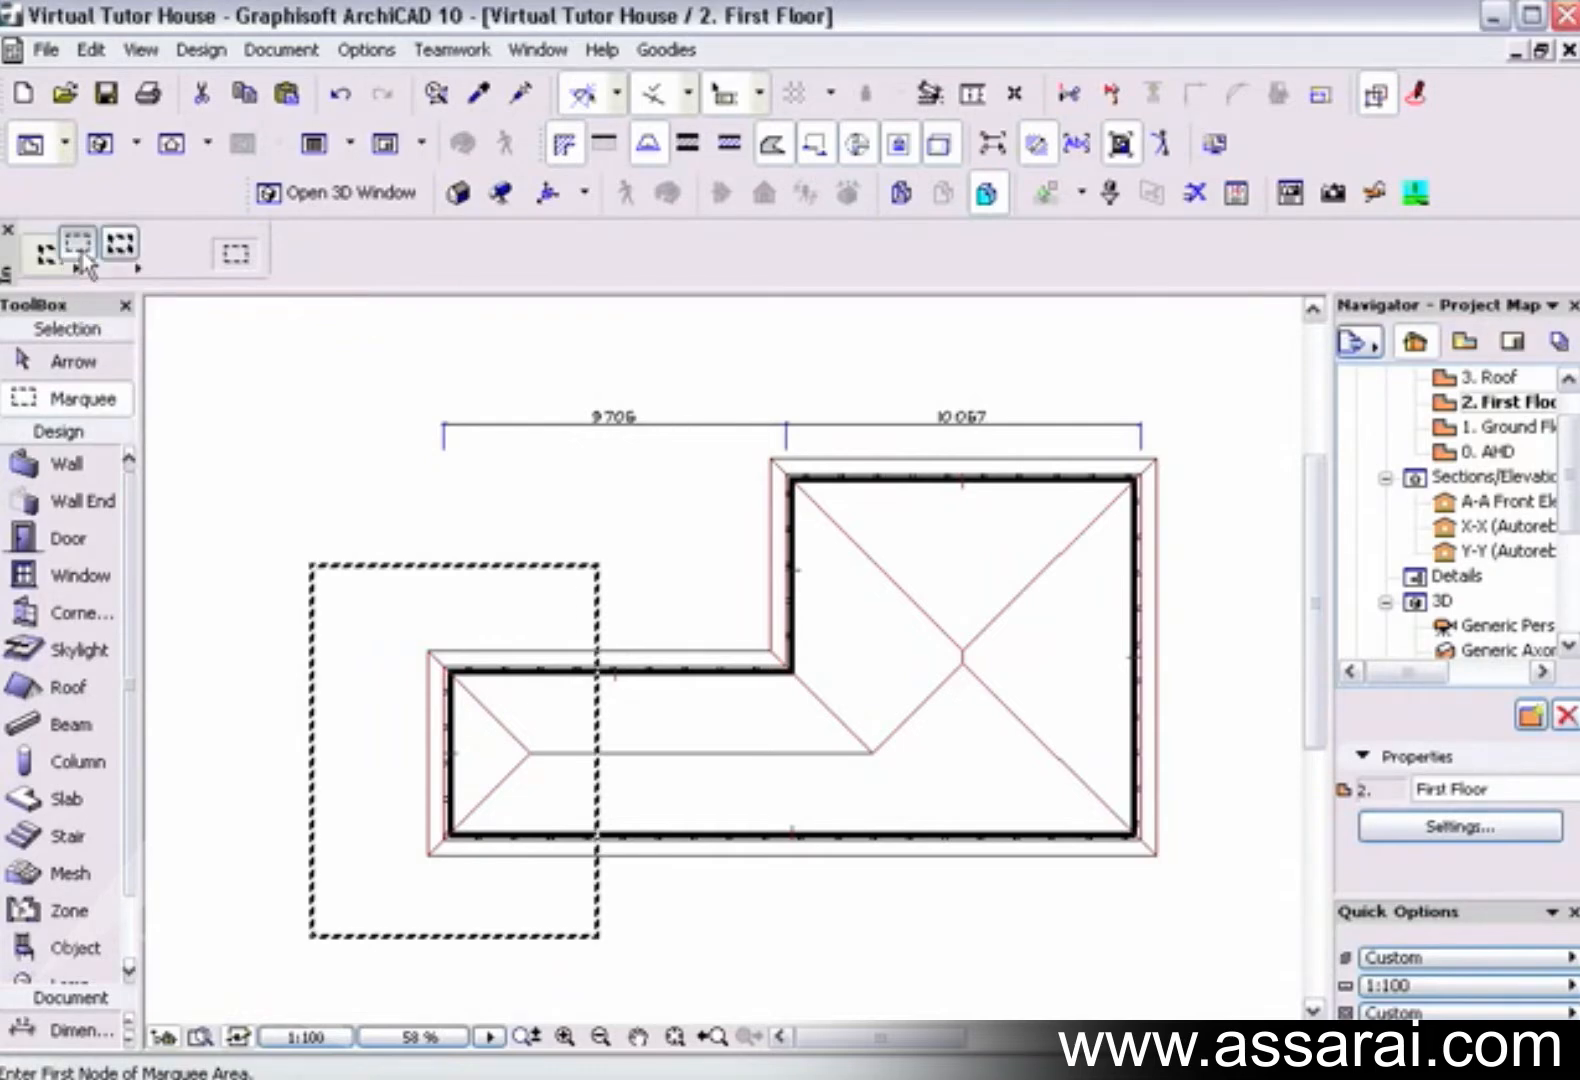
{"action": "left_click", "coordinate": [82, 252]}
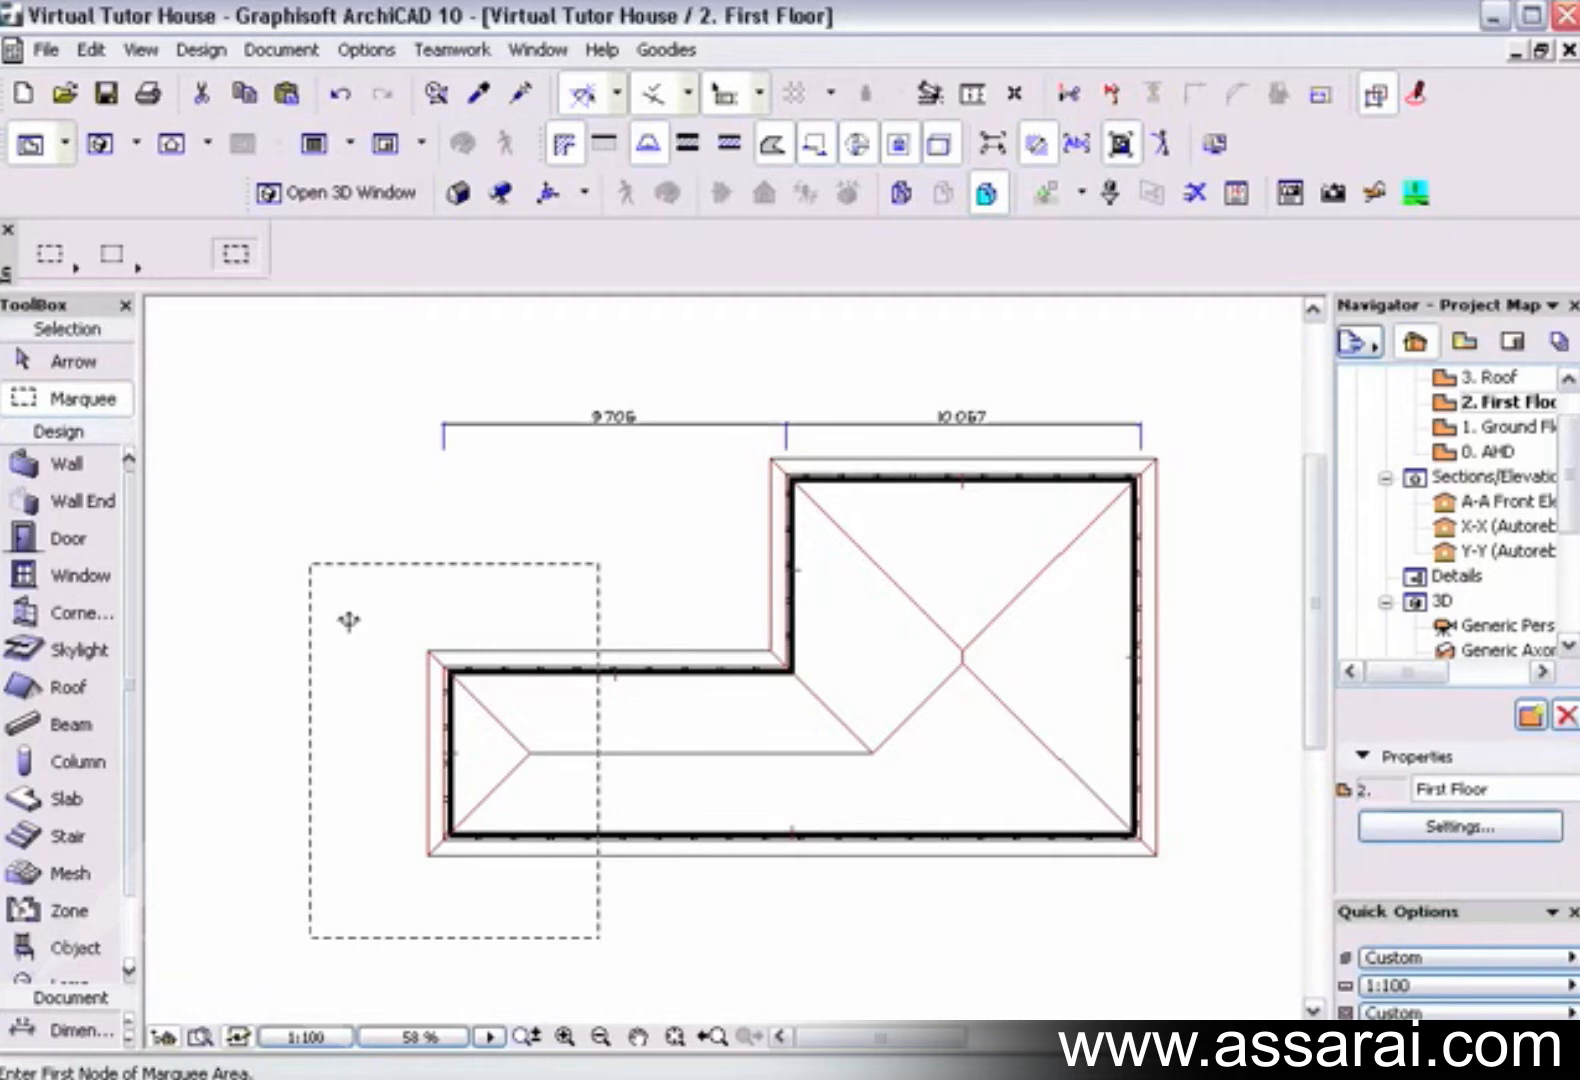
Step: Stretch the marqueed end of the narrow wing 6 mm inward, toward the larger block
{"action": "left_click", "coordinate": [89, 52]}
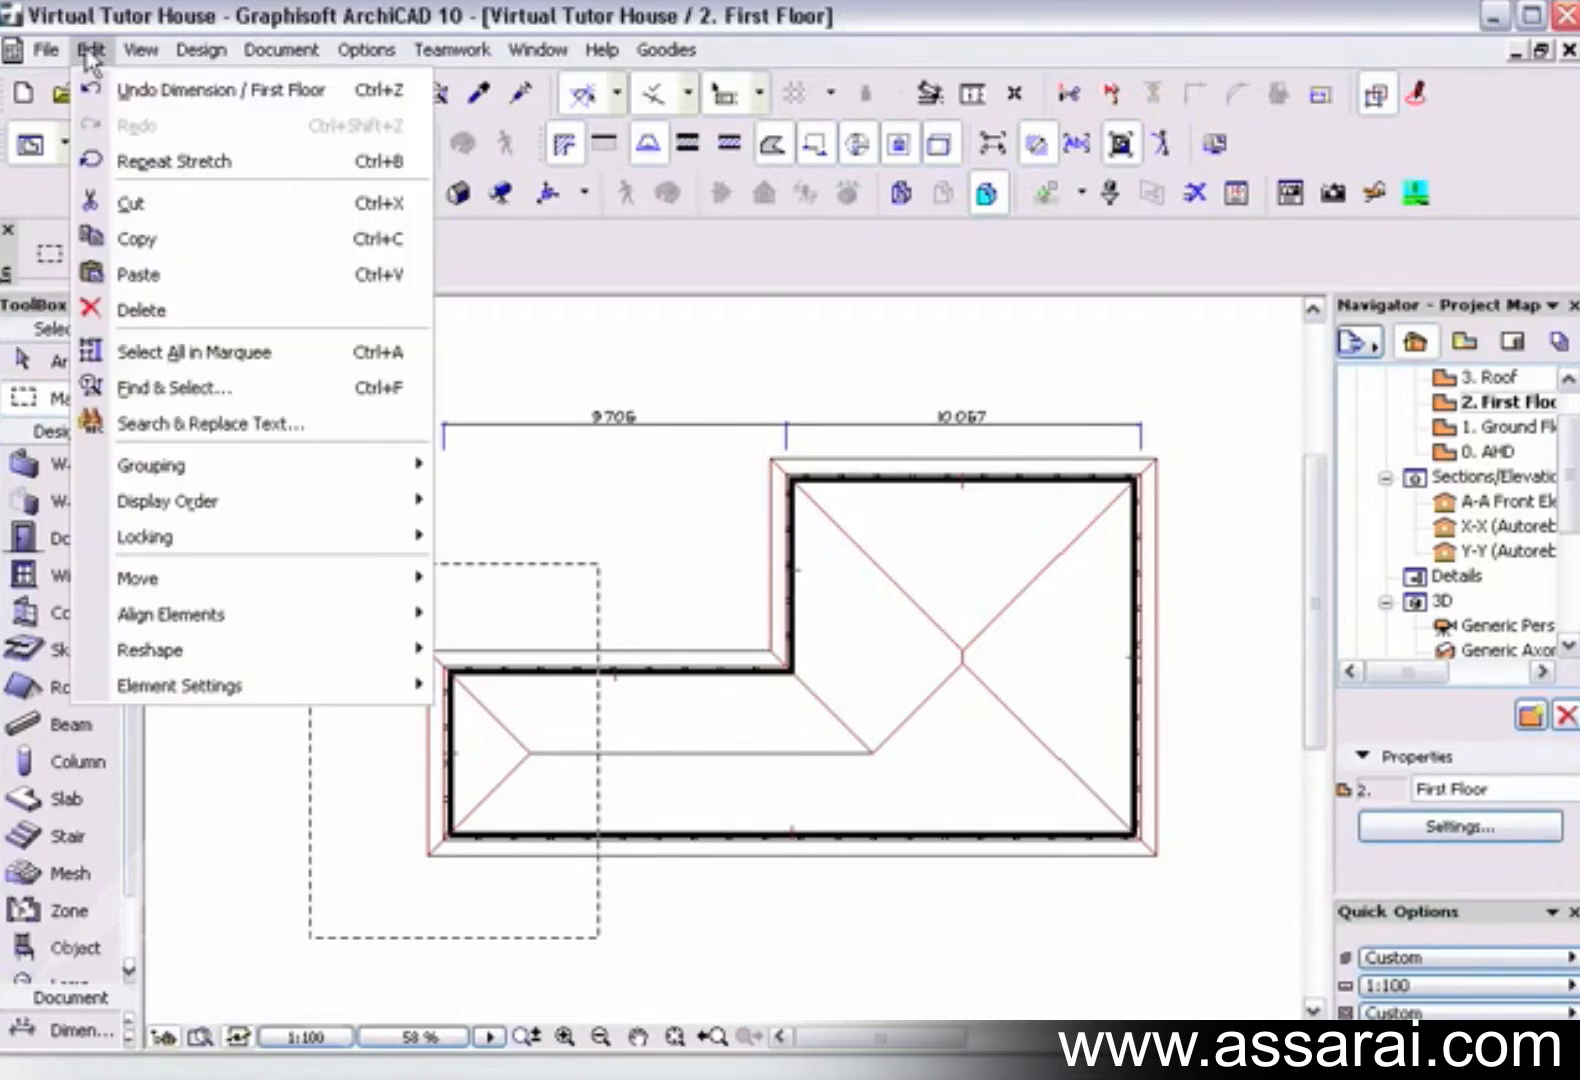
{"action": "mouse_move", "coordinate": [155, 478]}
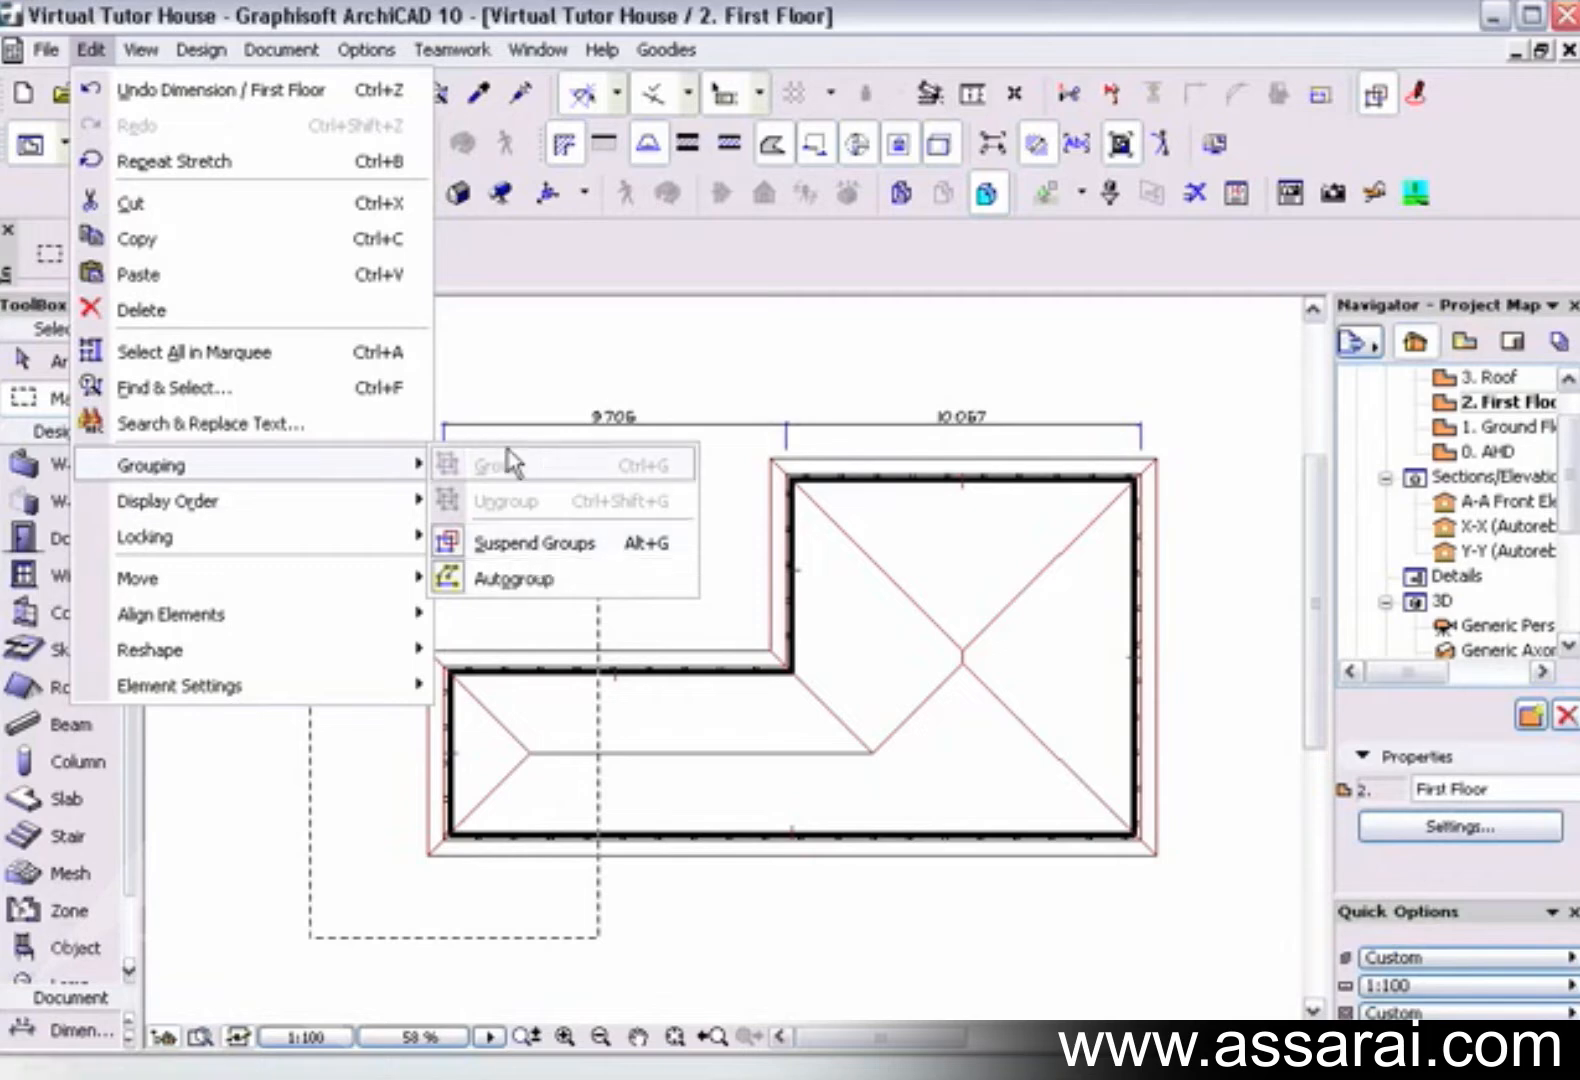
{"action": "left_click", "coordinate": [511, 362]}
{"action": "middle_click_drag", "start_coordinate": [475, 580], "coordinate": [359, 580]}
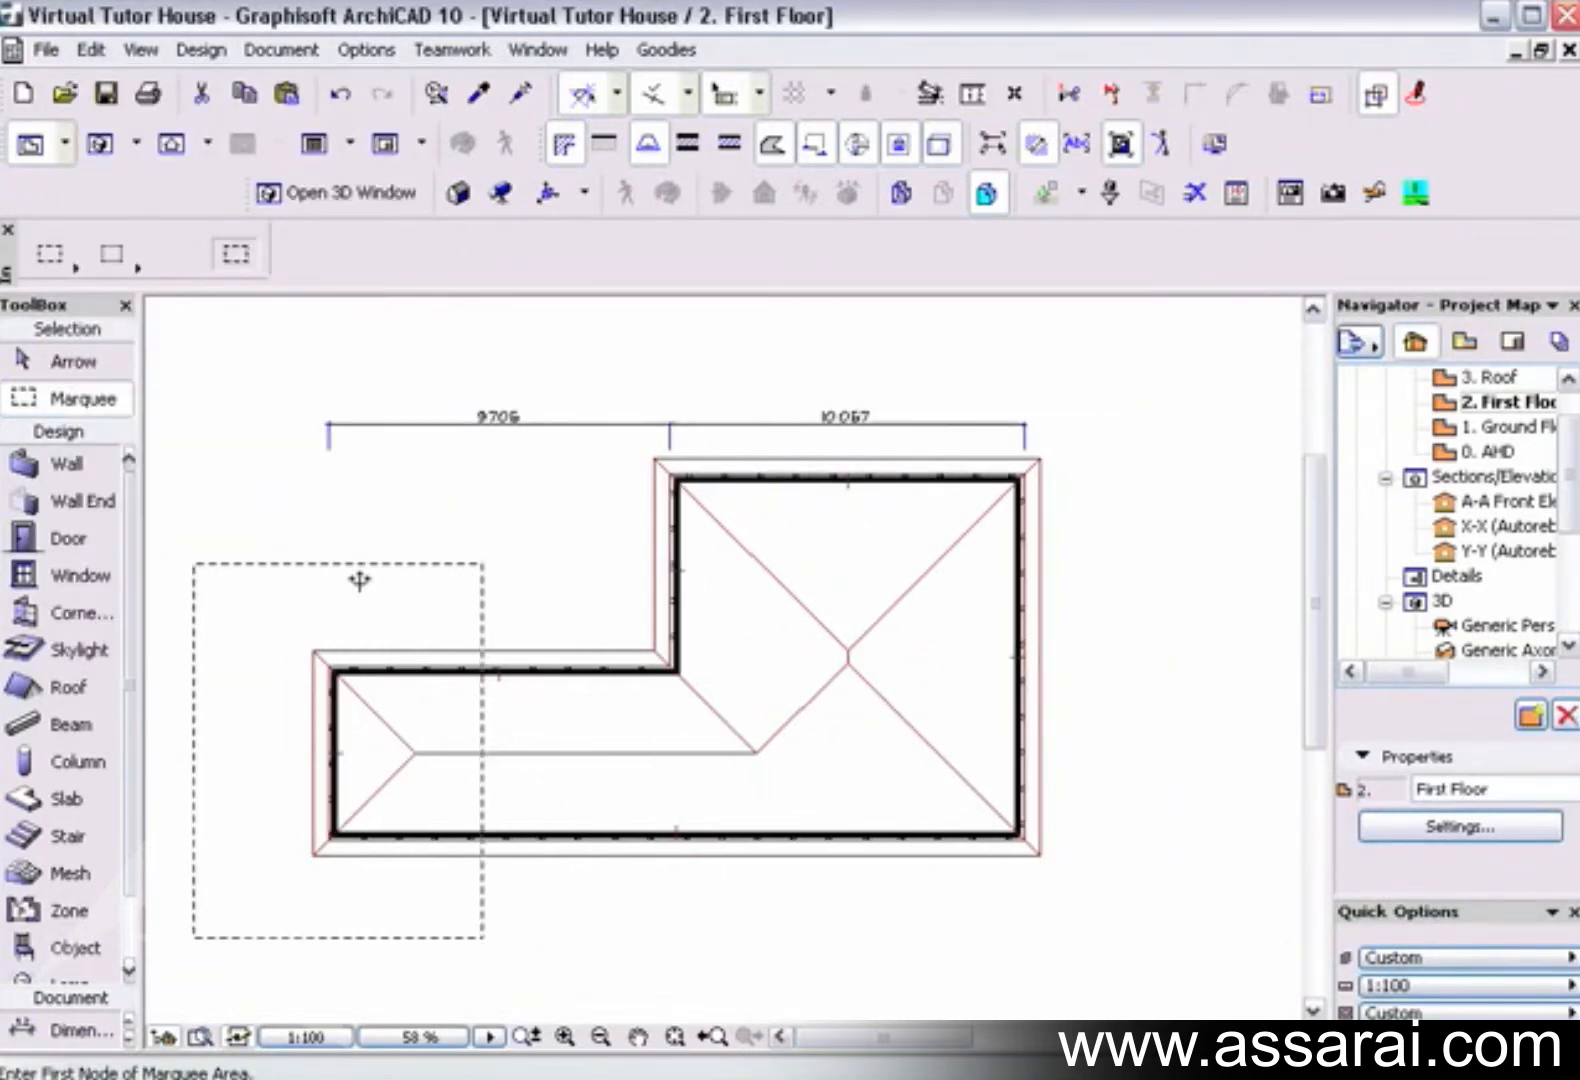
{"action": "key", "text": "ctrl+h"}
{"action": "left_click", "coordinate": [360, 577]}
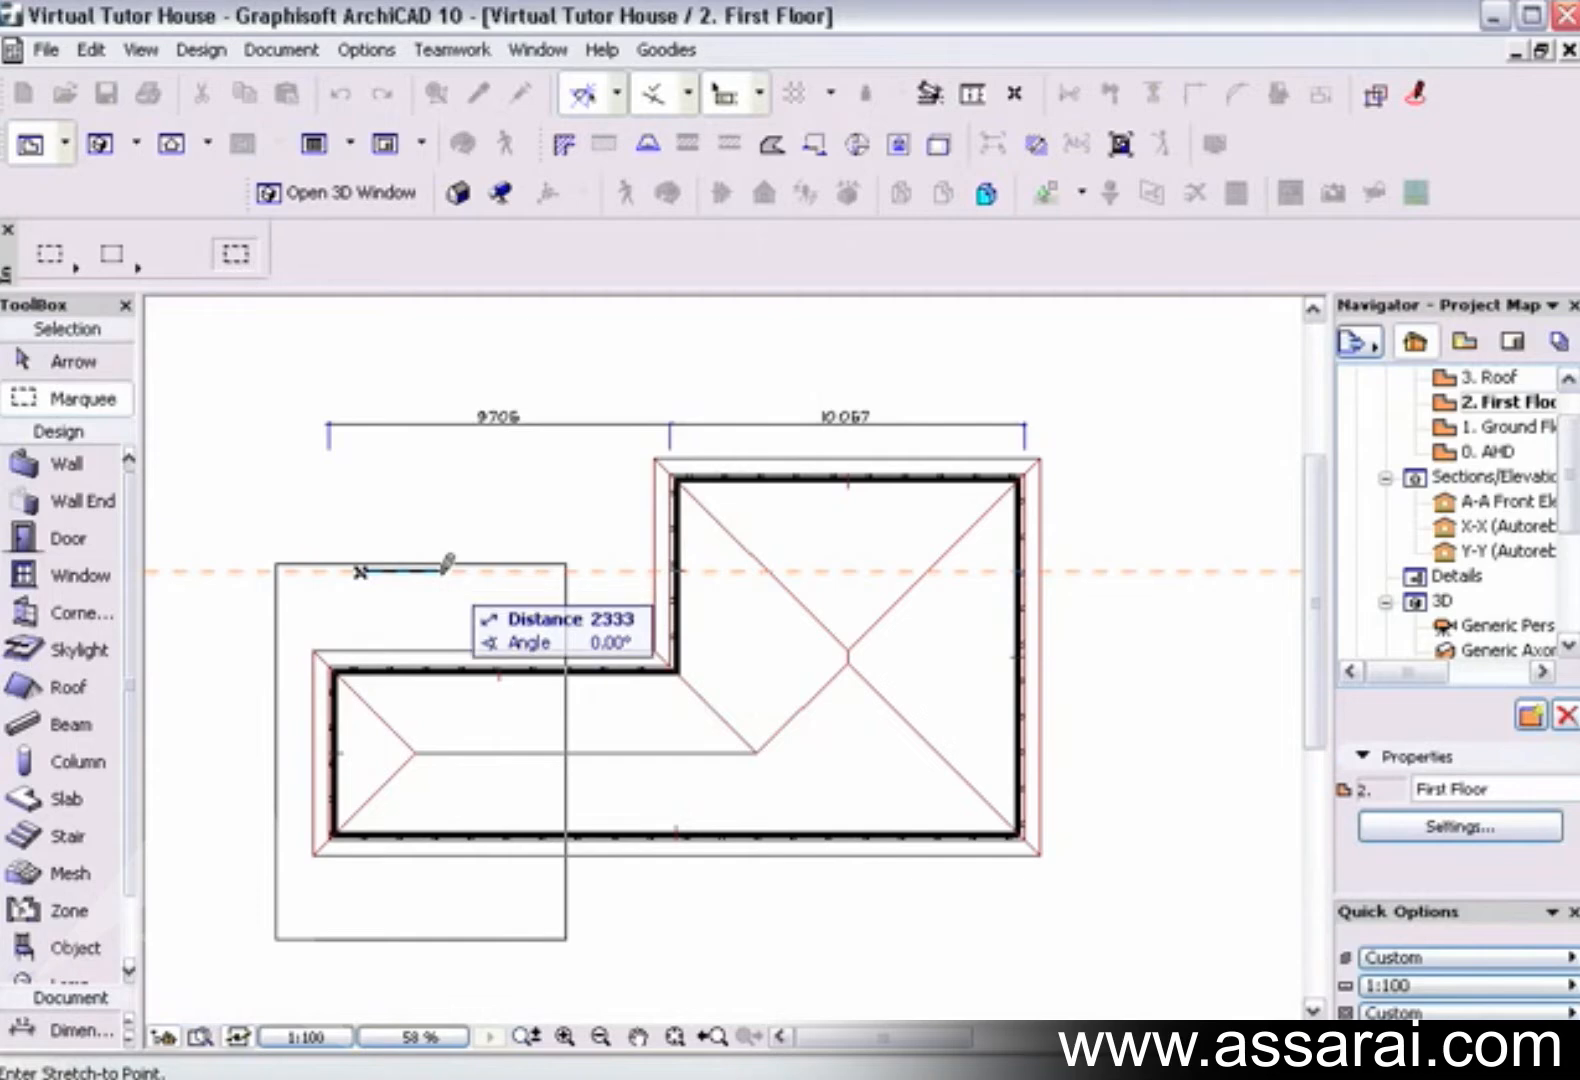
{"action": "type", "text": "6"}
{"action": "key", "text": "Return"}
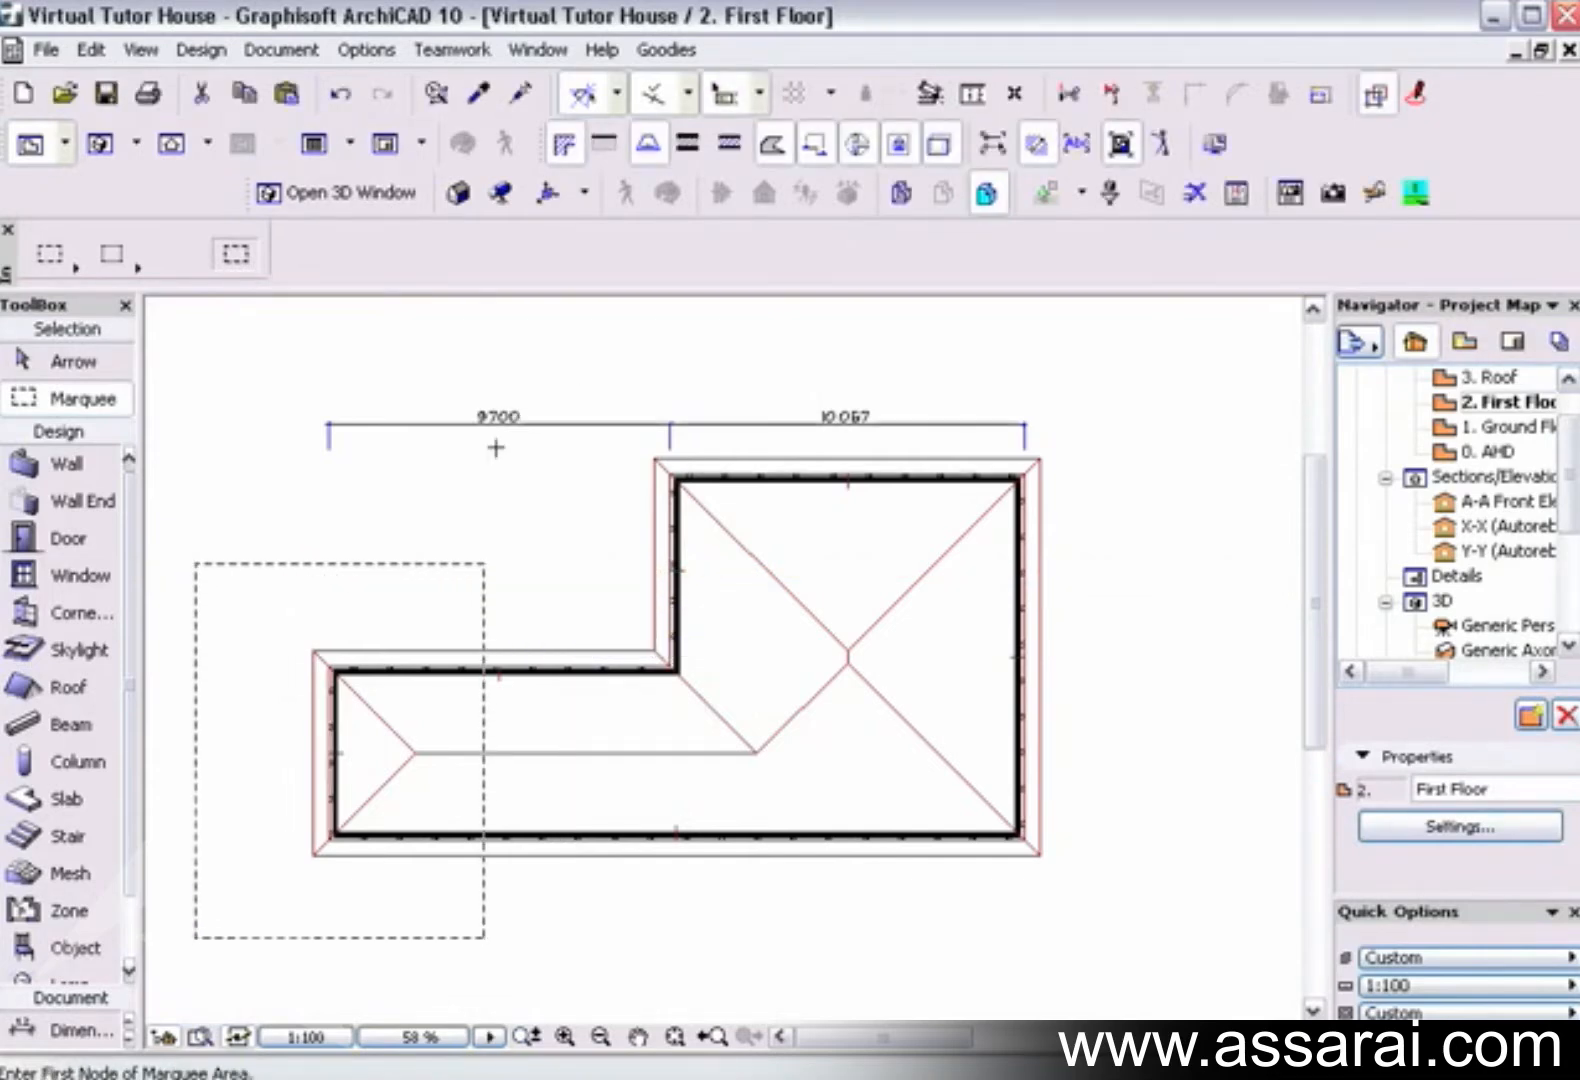
Step: Draw a fresh marquee around the narrow wing's outer end and stretch it 2000 mm outward at 180°
{"action": "middle_click_drag", "start_coordinate": [418, 587], "coordinate": [582, 589]}
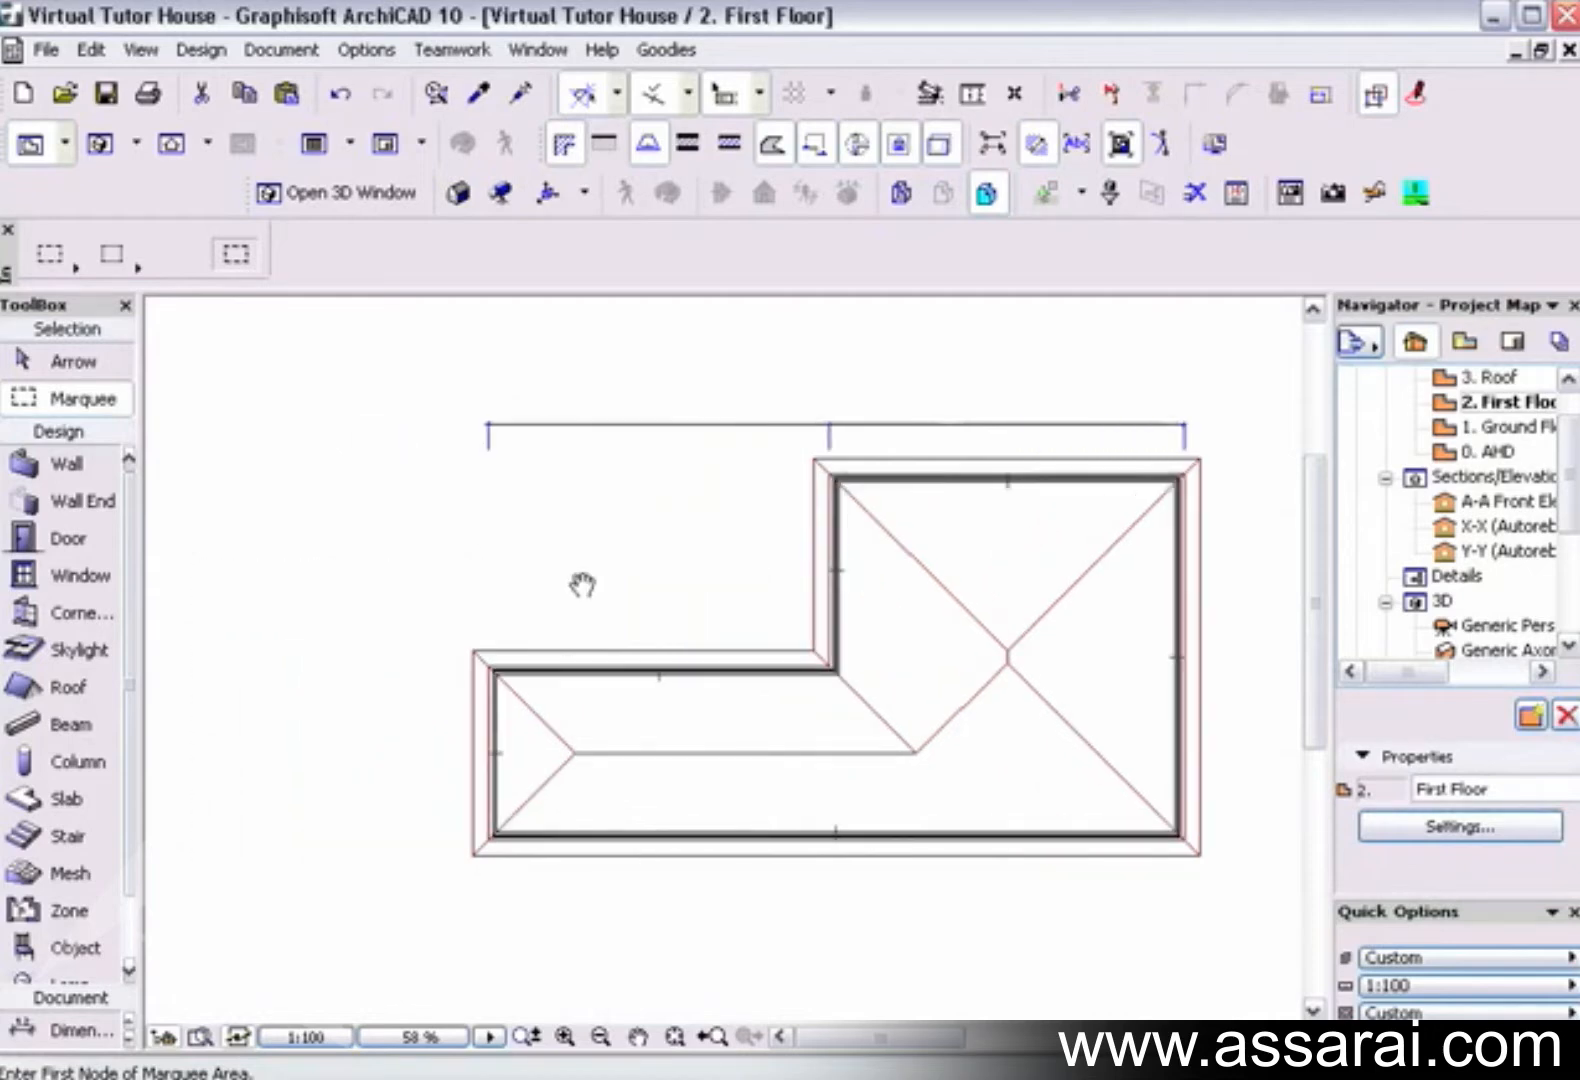
{"action": "left_click", "coordinate": [466, 524]}
{"action": "left_click", "coordinate": [466, 524]}
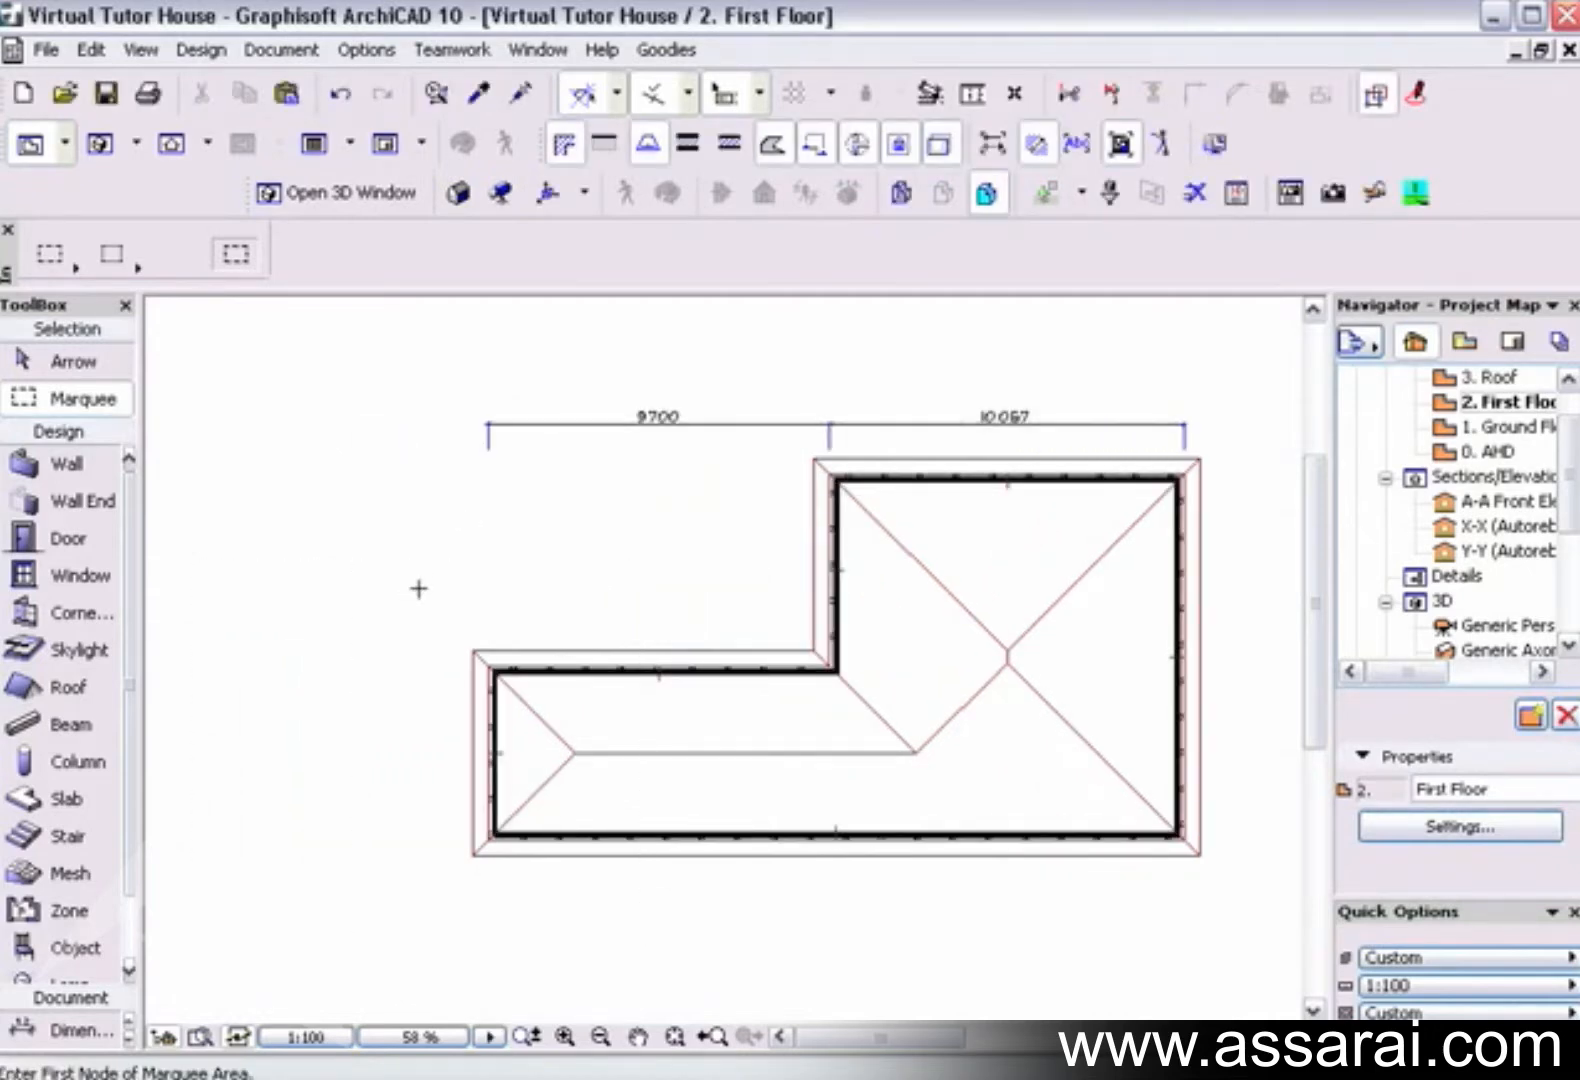
{"action": "left_click", "coordinate": [403, 577]}
{"action": "left_click", "coordinate": [647, 911]}
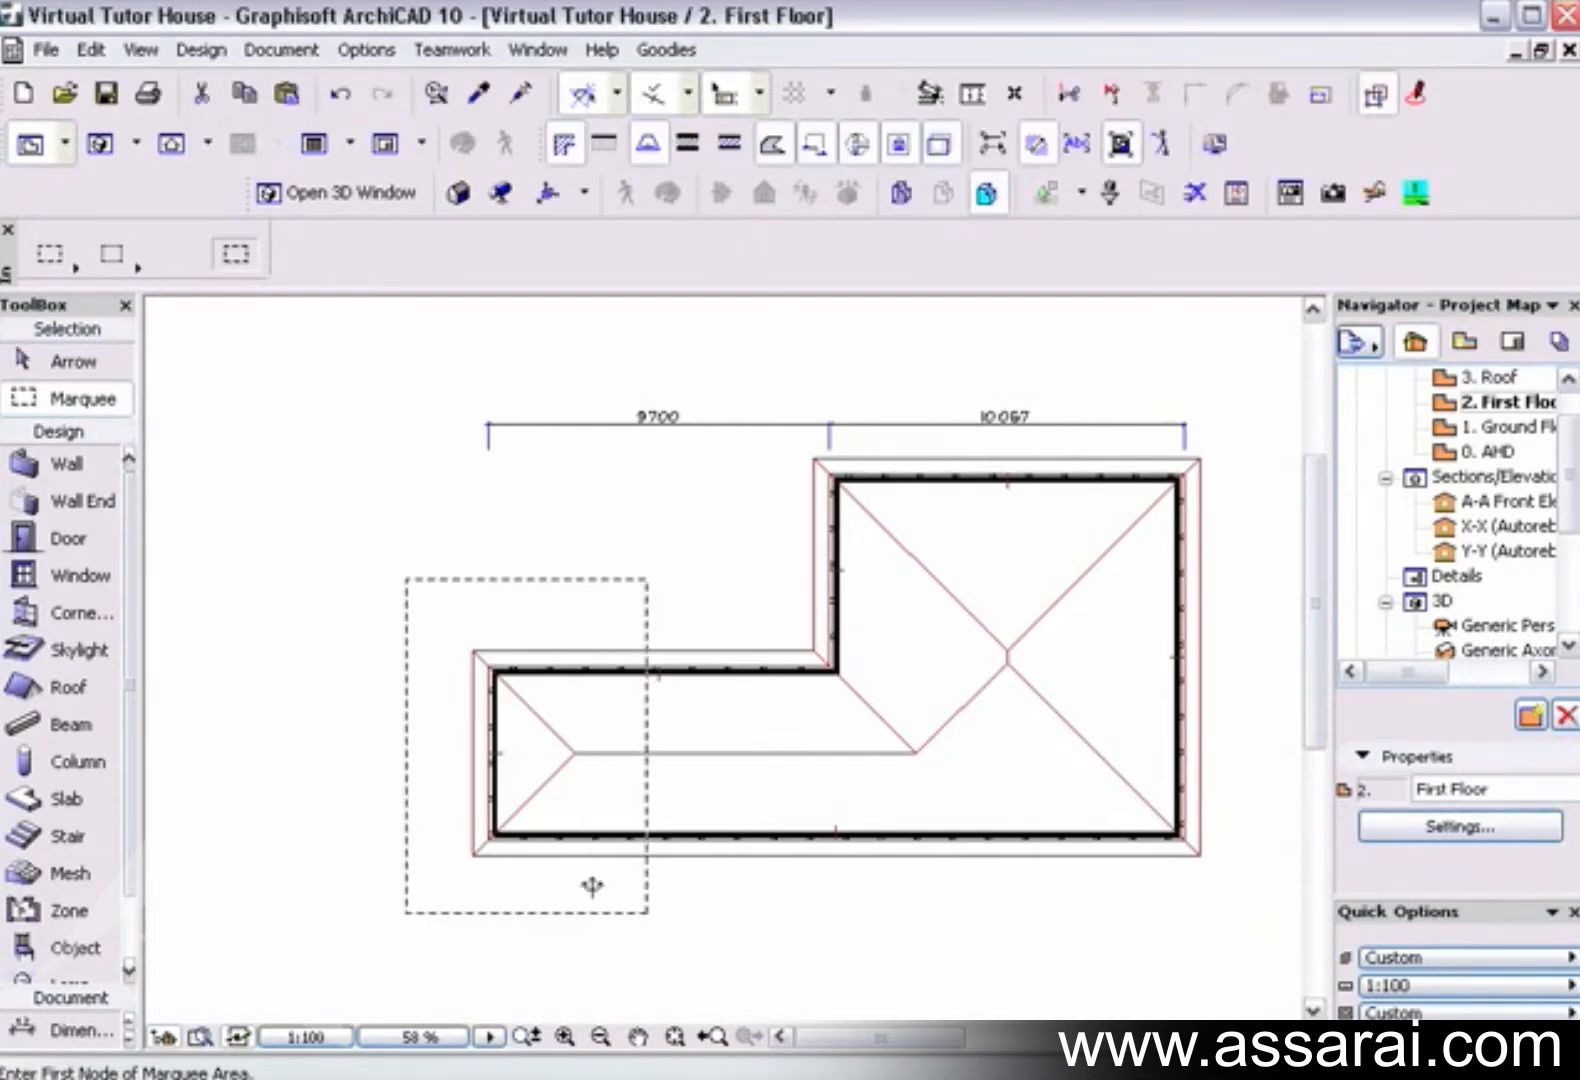
{"action": "key", "text": "ctrl+h"}
{"action": "left_click", "coordinate": [572, 857]}
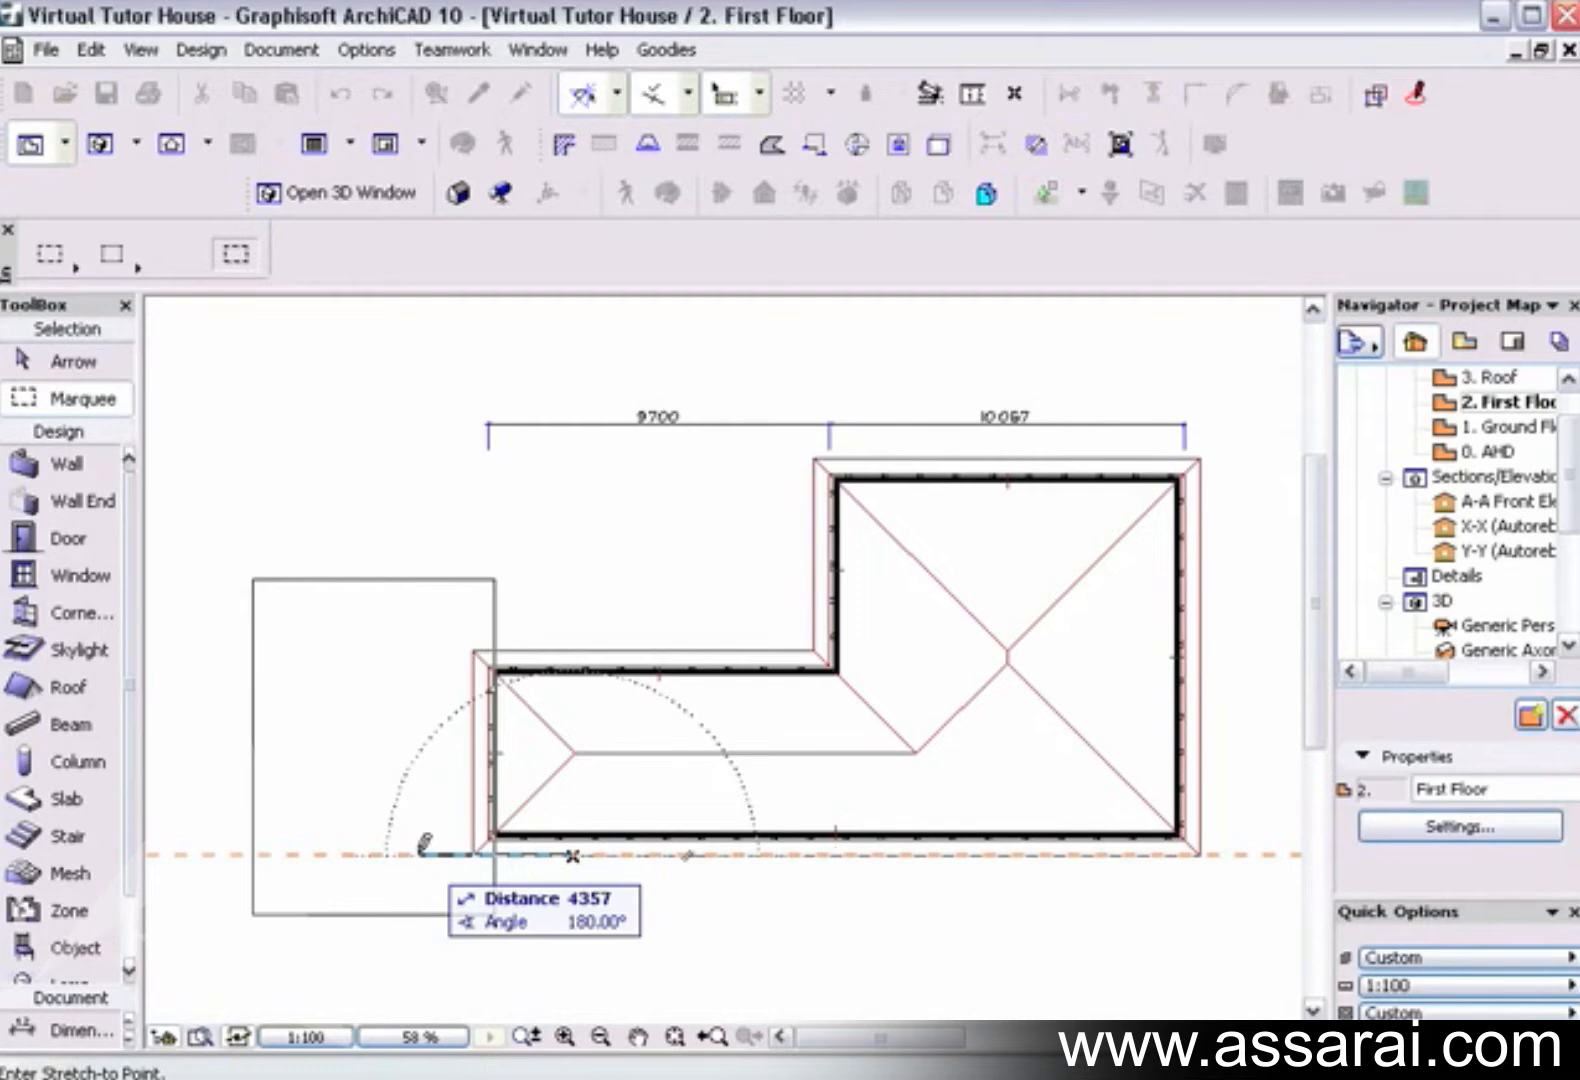
{"action": "type", "text": "20"}
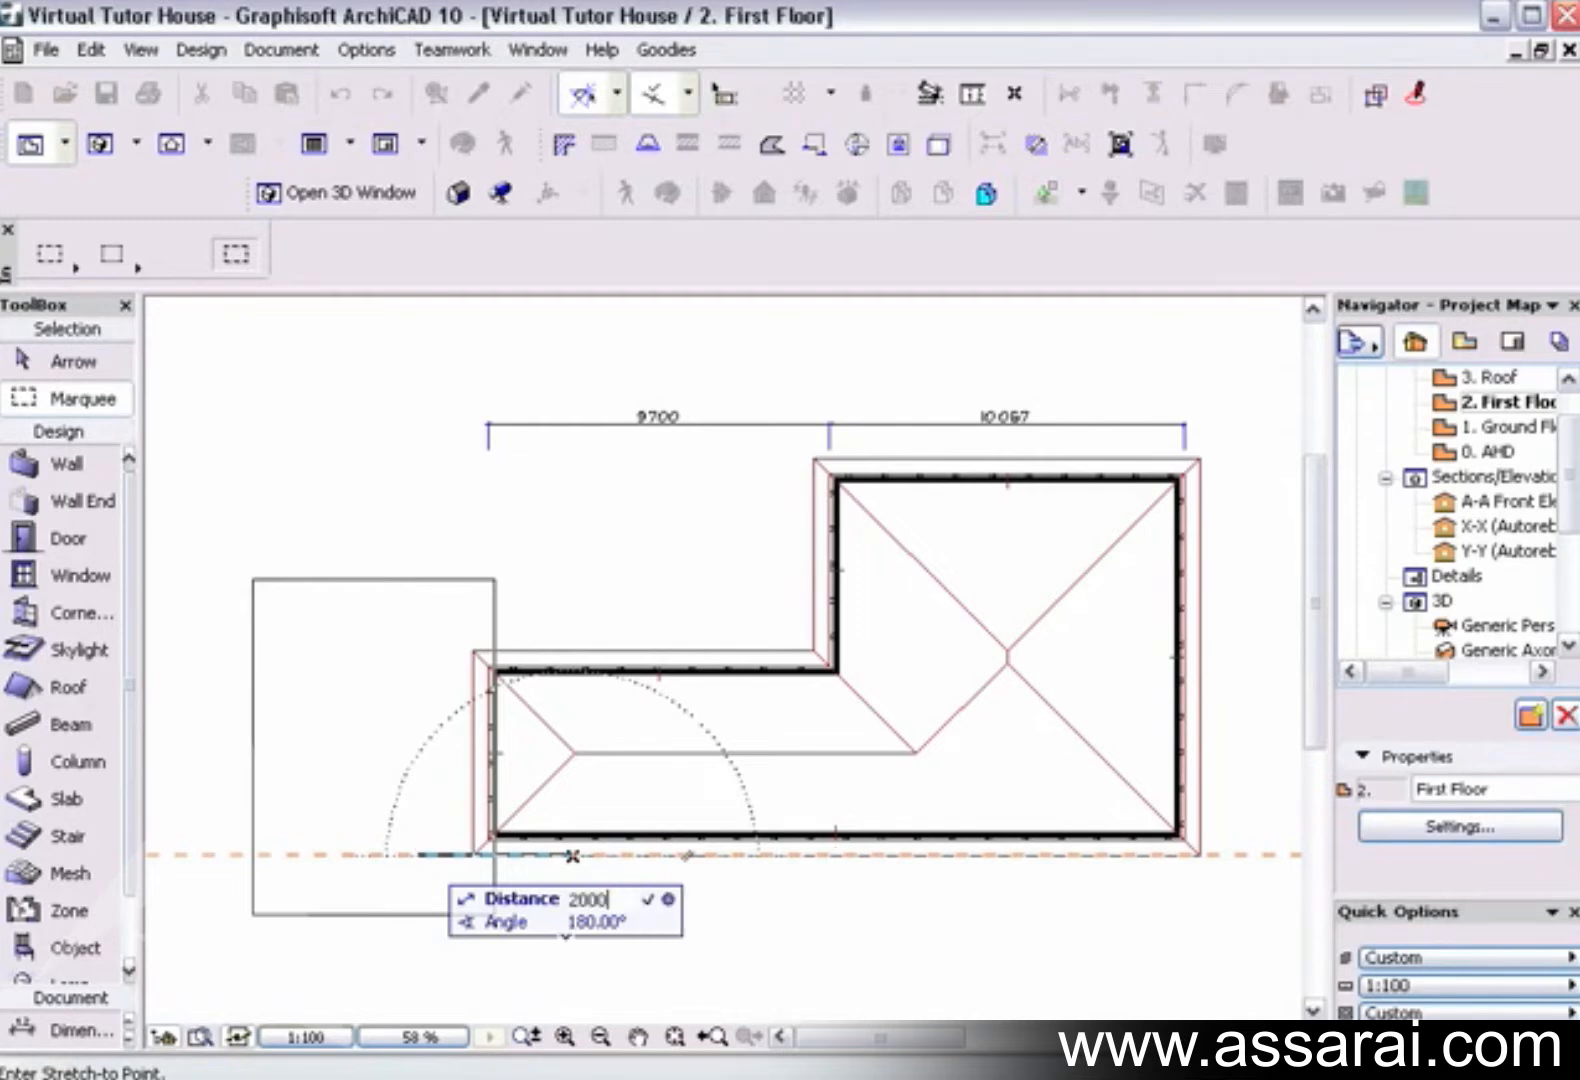
{"action": "type", "text": "00"}
{"action": "key", "text": "Return"}
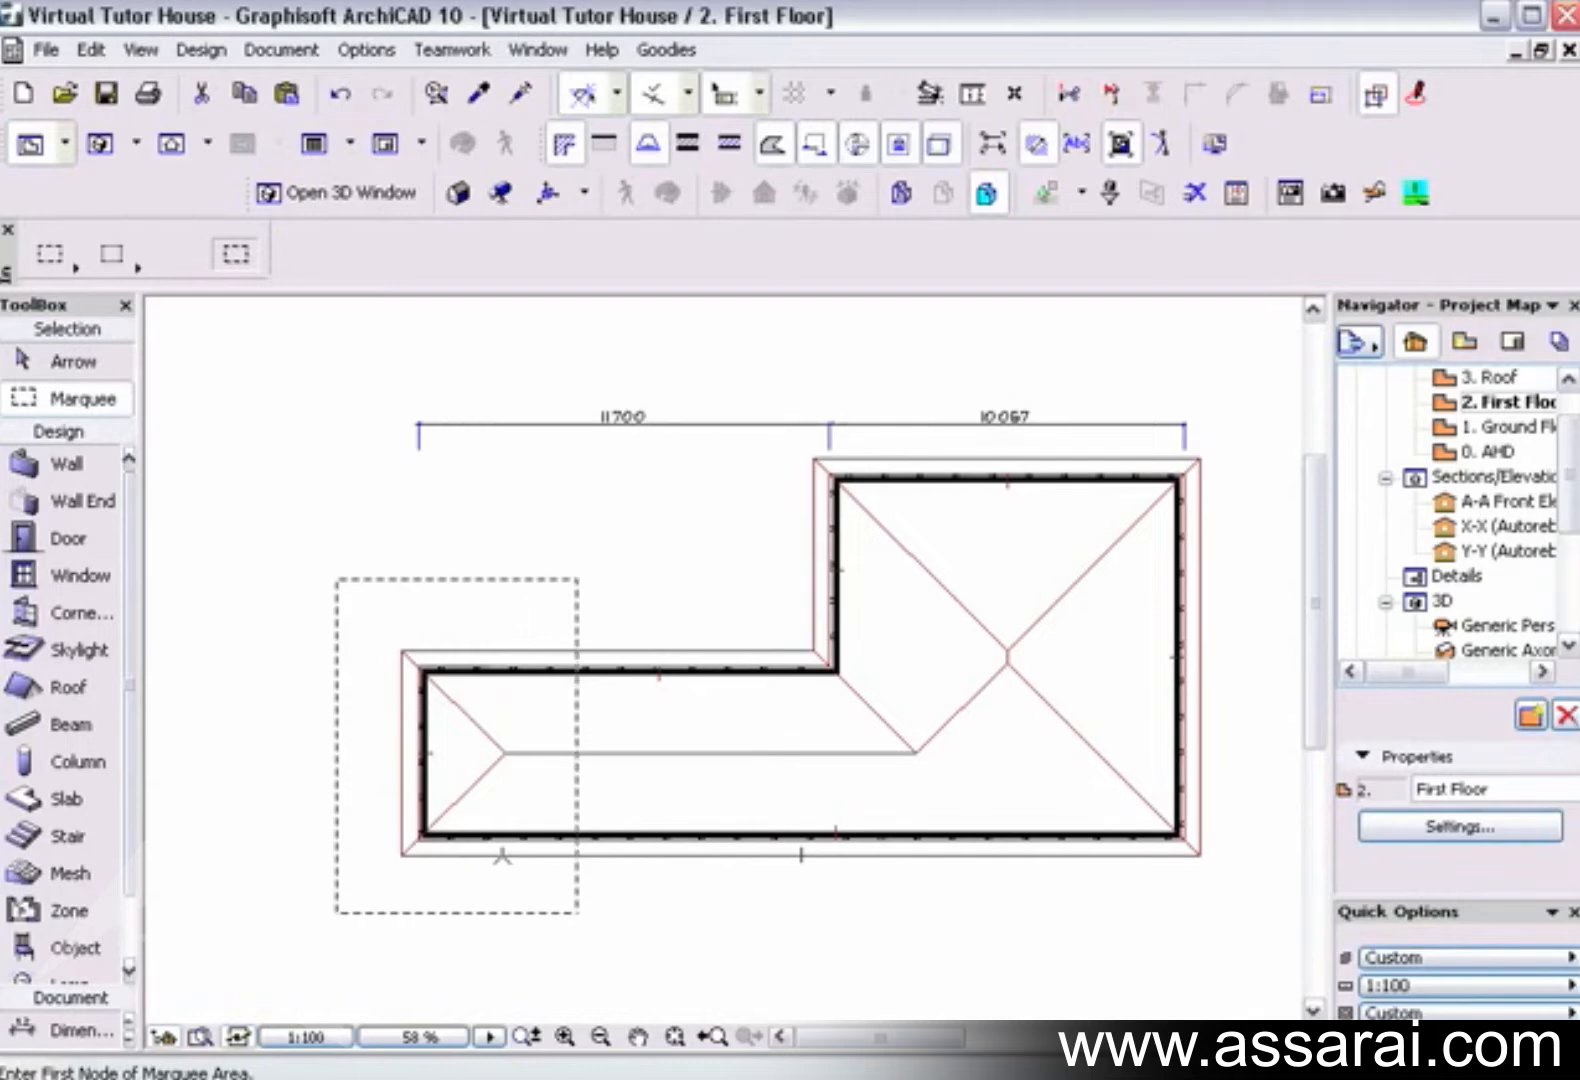
Step: Redraw the marquee around the wing's outer end so that it includes the end point of the roof ridge
{"action": "left_click", "coordinate": [349, 515]}
{"action": "left_click", "coordinate": [352, 517]}
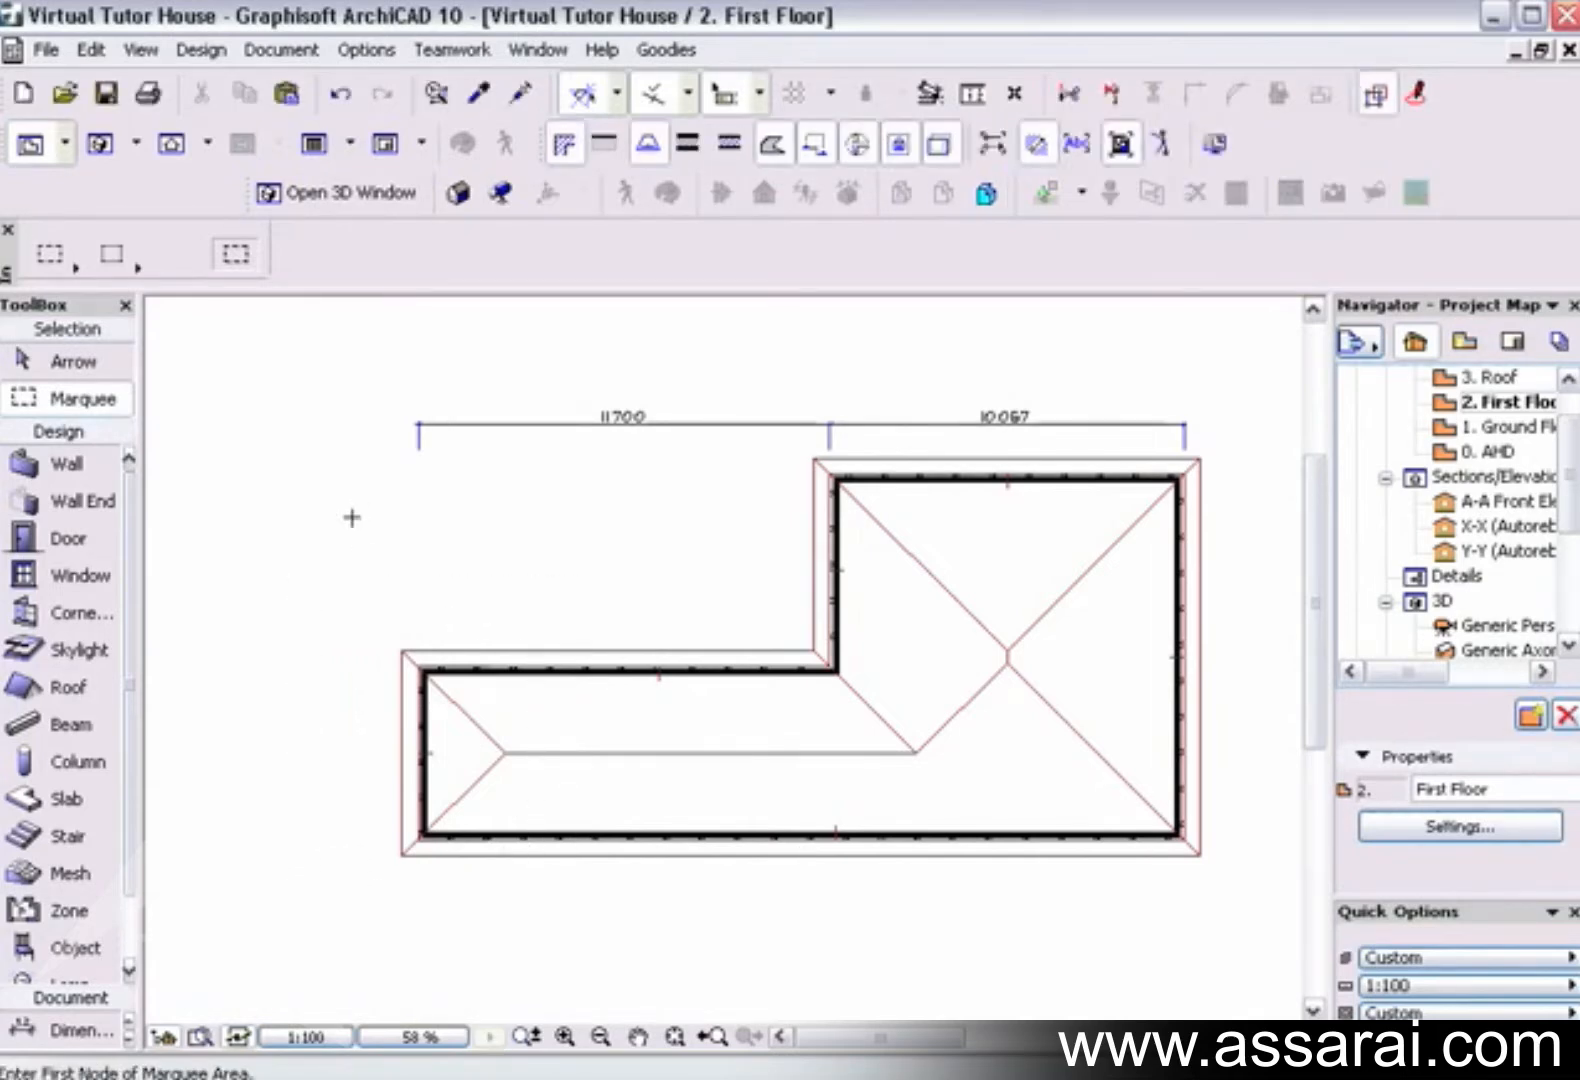
{"action": "left_click", "coordinate": [346, 600]}
{"action": "left_click", "coordinate": [521, 914]}
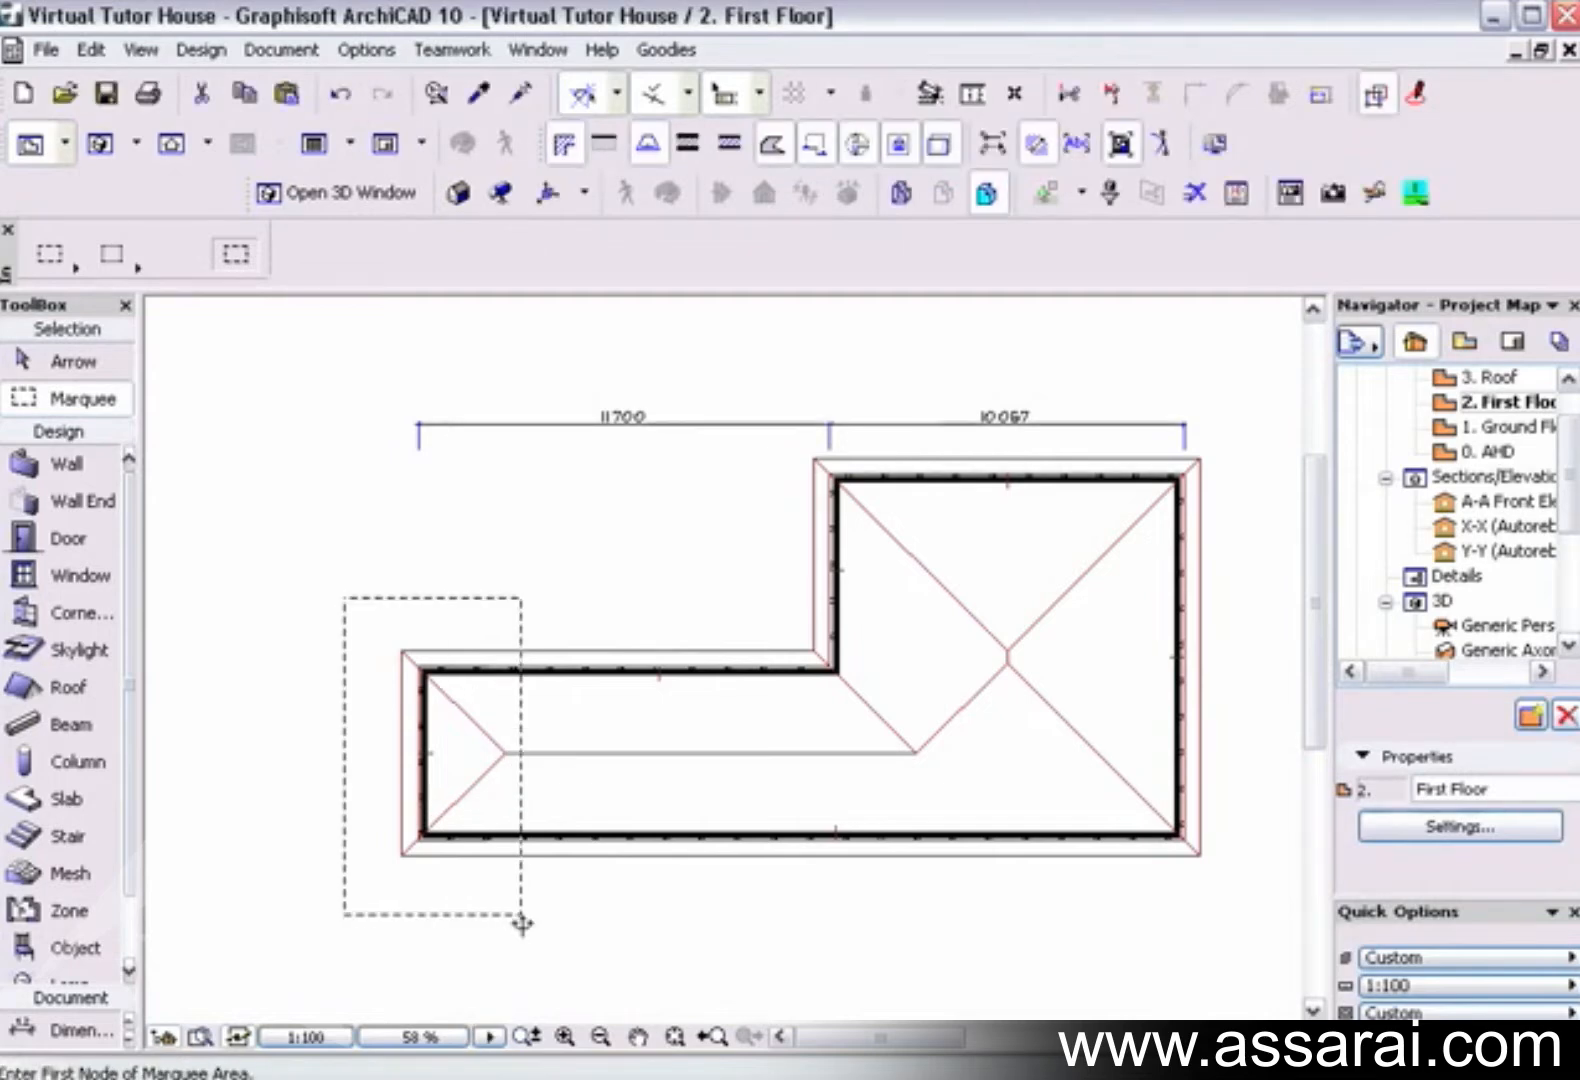
Step: Try stretching the wing's end outward about 1540 mm with a narrower marquee that excludes the ridge end, and undo the stretch
{"action": "left_click", "coordinate": [293, 697]}
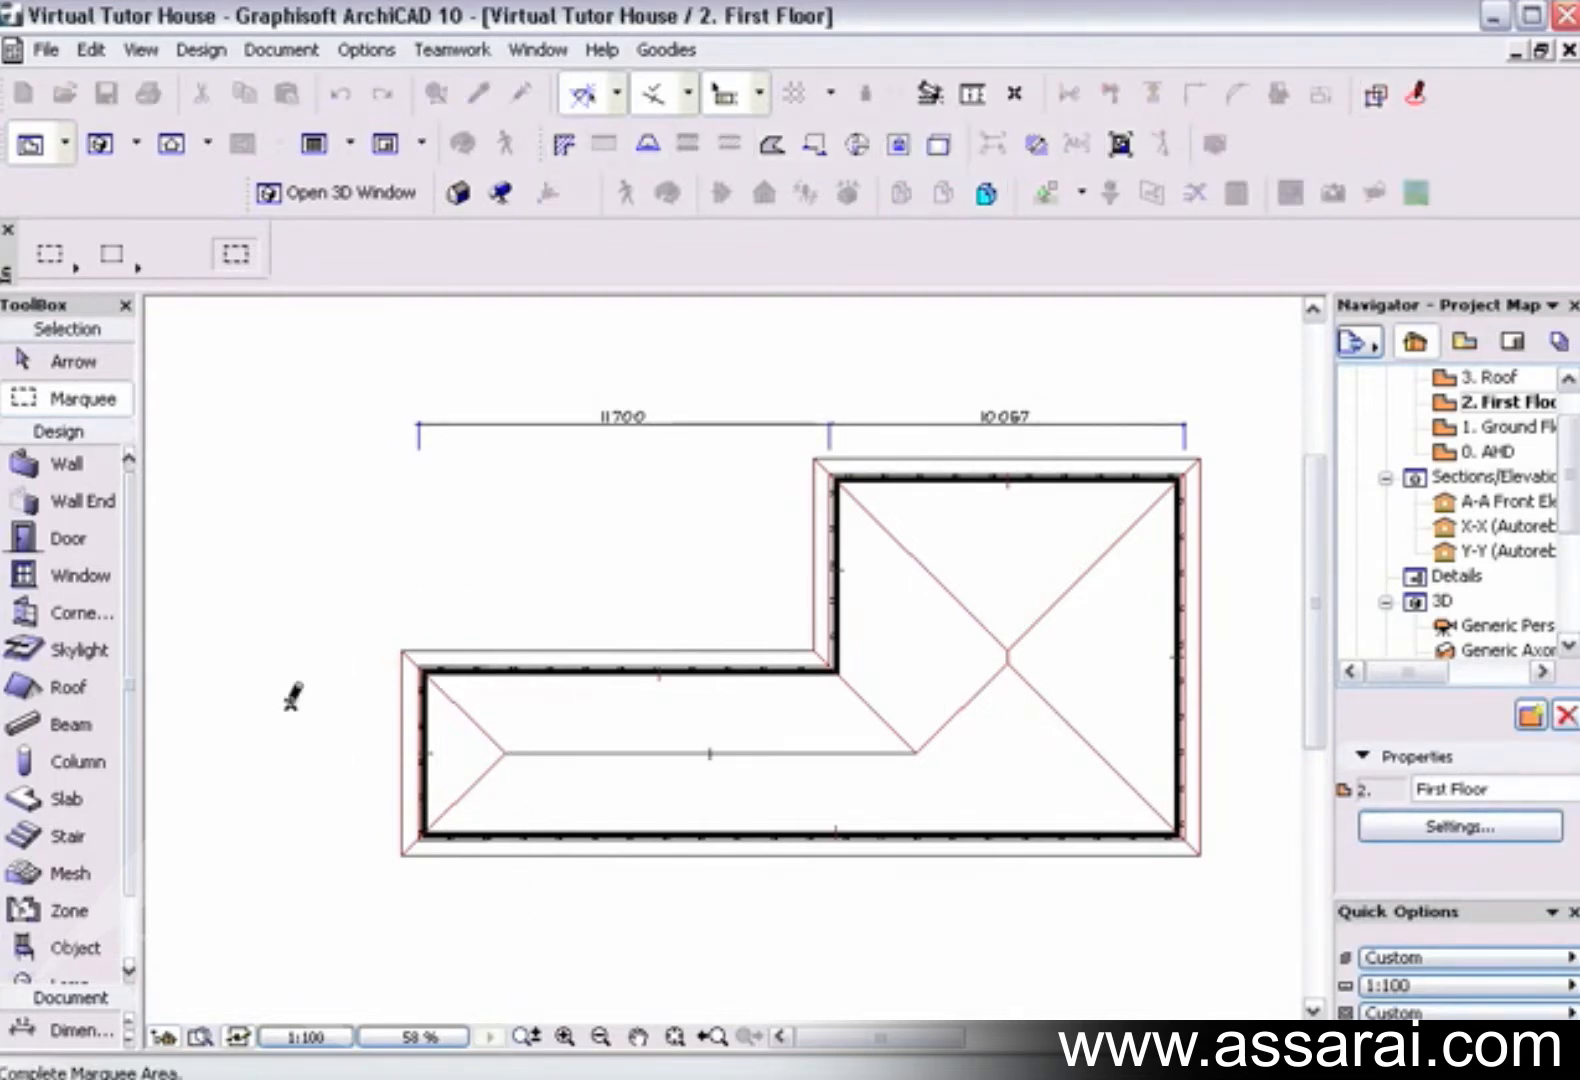
{"action": "left_click", "coordinate": [352, 560]}
{"action": "left_click", "coordinate": [346, 547]}
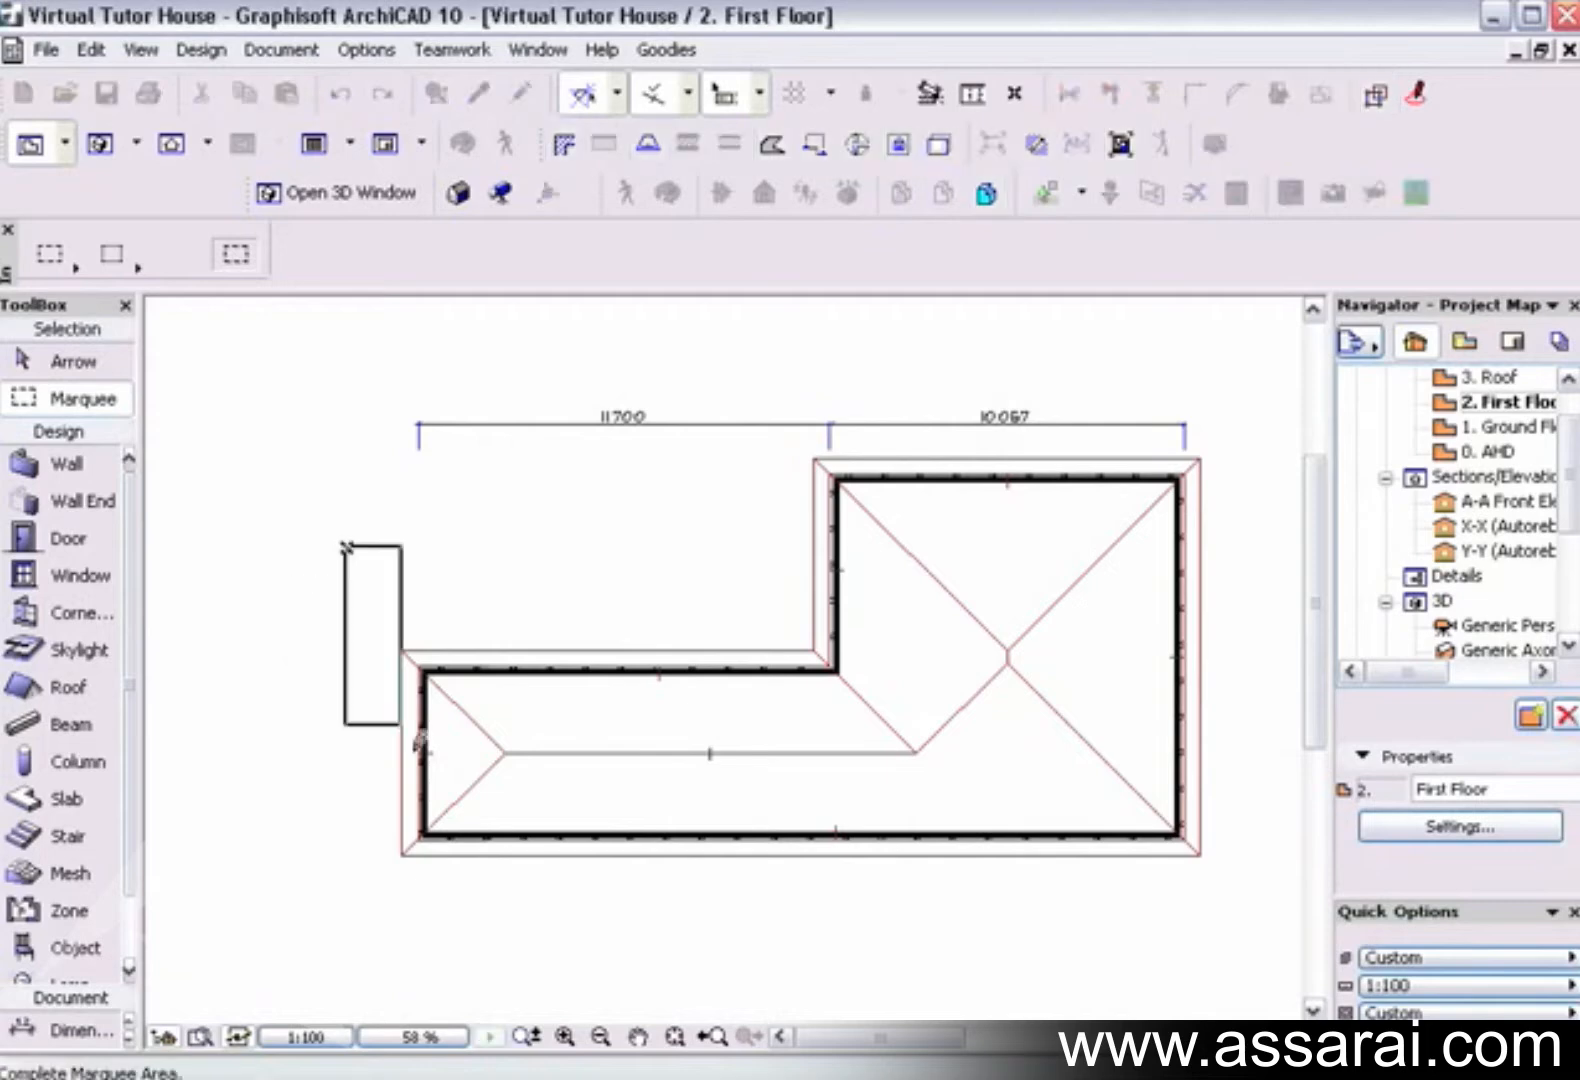
{"action": "left_click", "coordinate": [441, 922]}
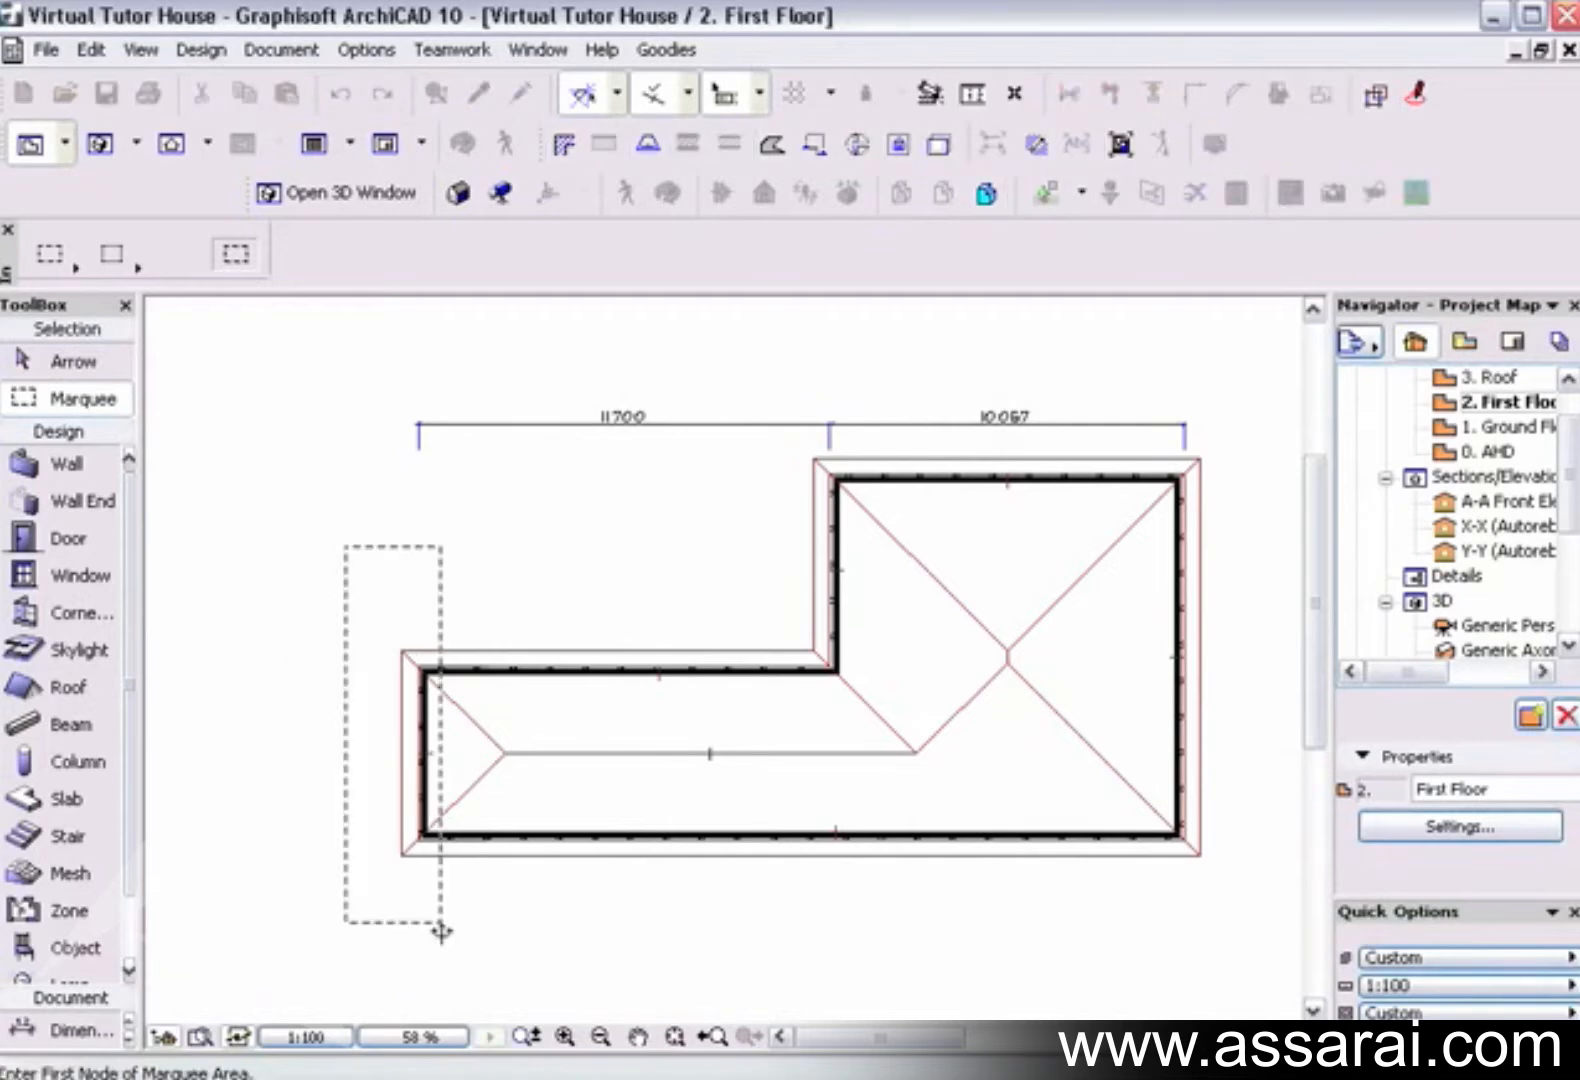
{"action": "left_click", "coordinate": [401, 900]}
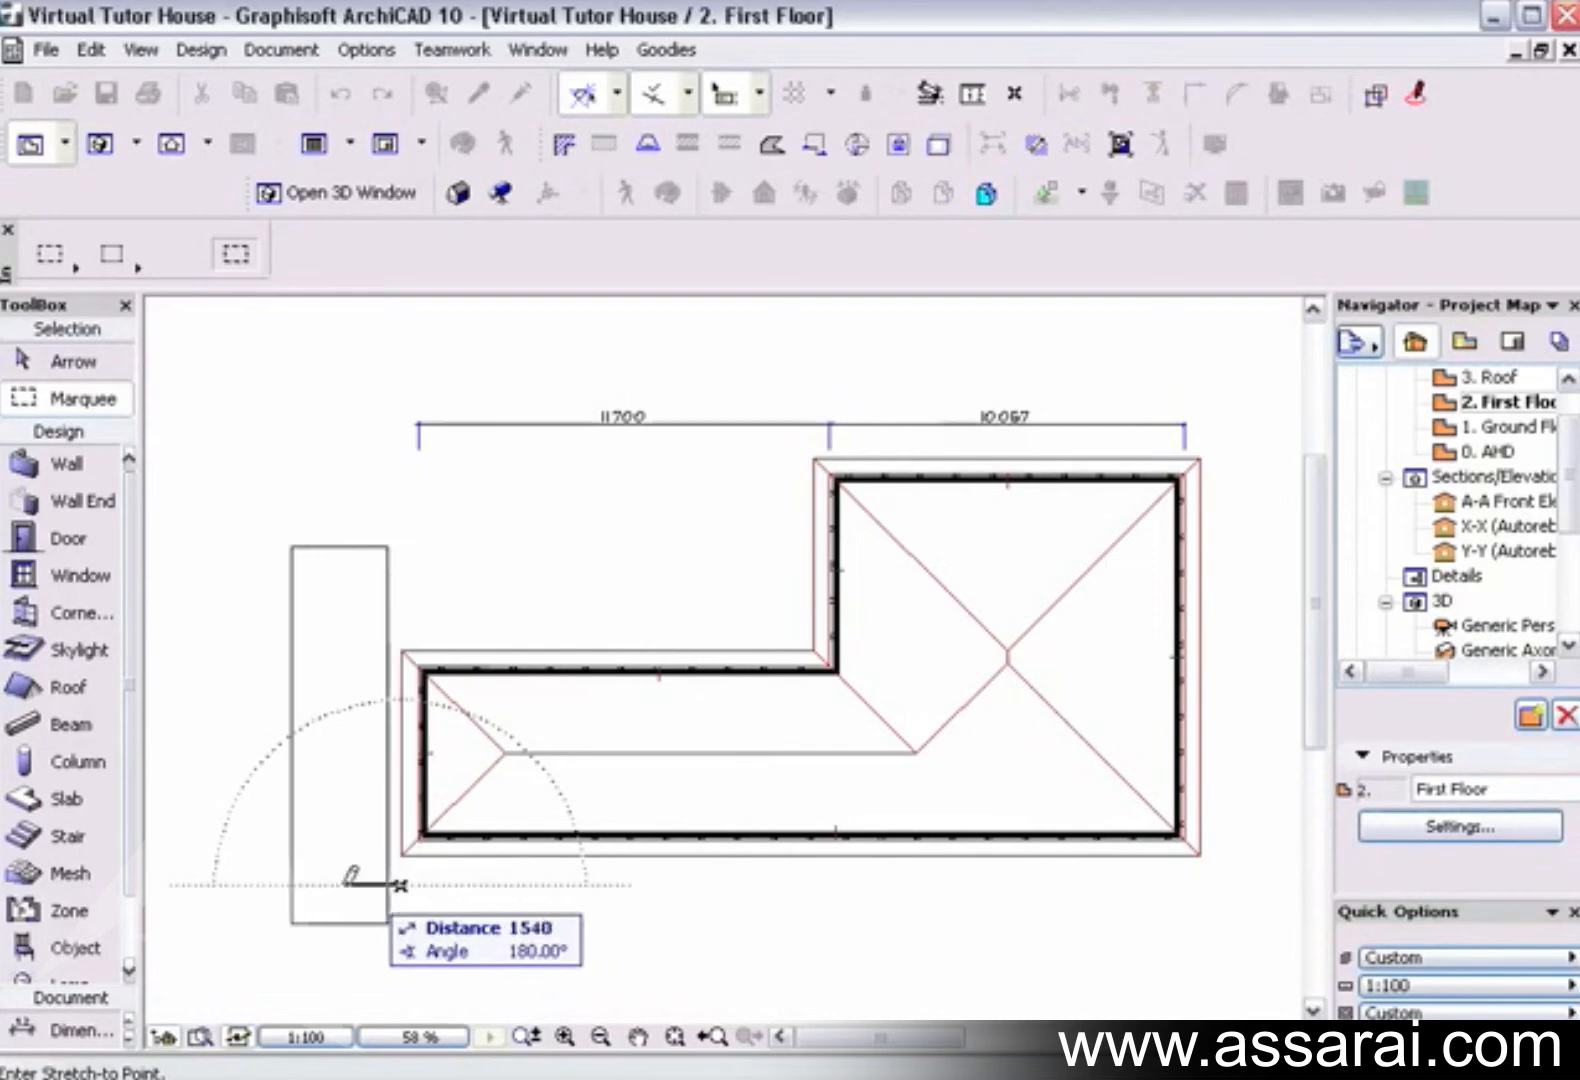
{"action": "left_click", "coordinate": [350, 876]}
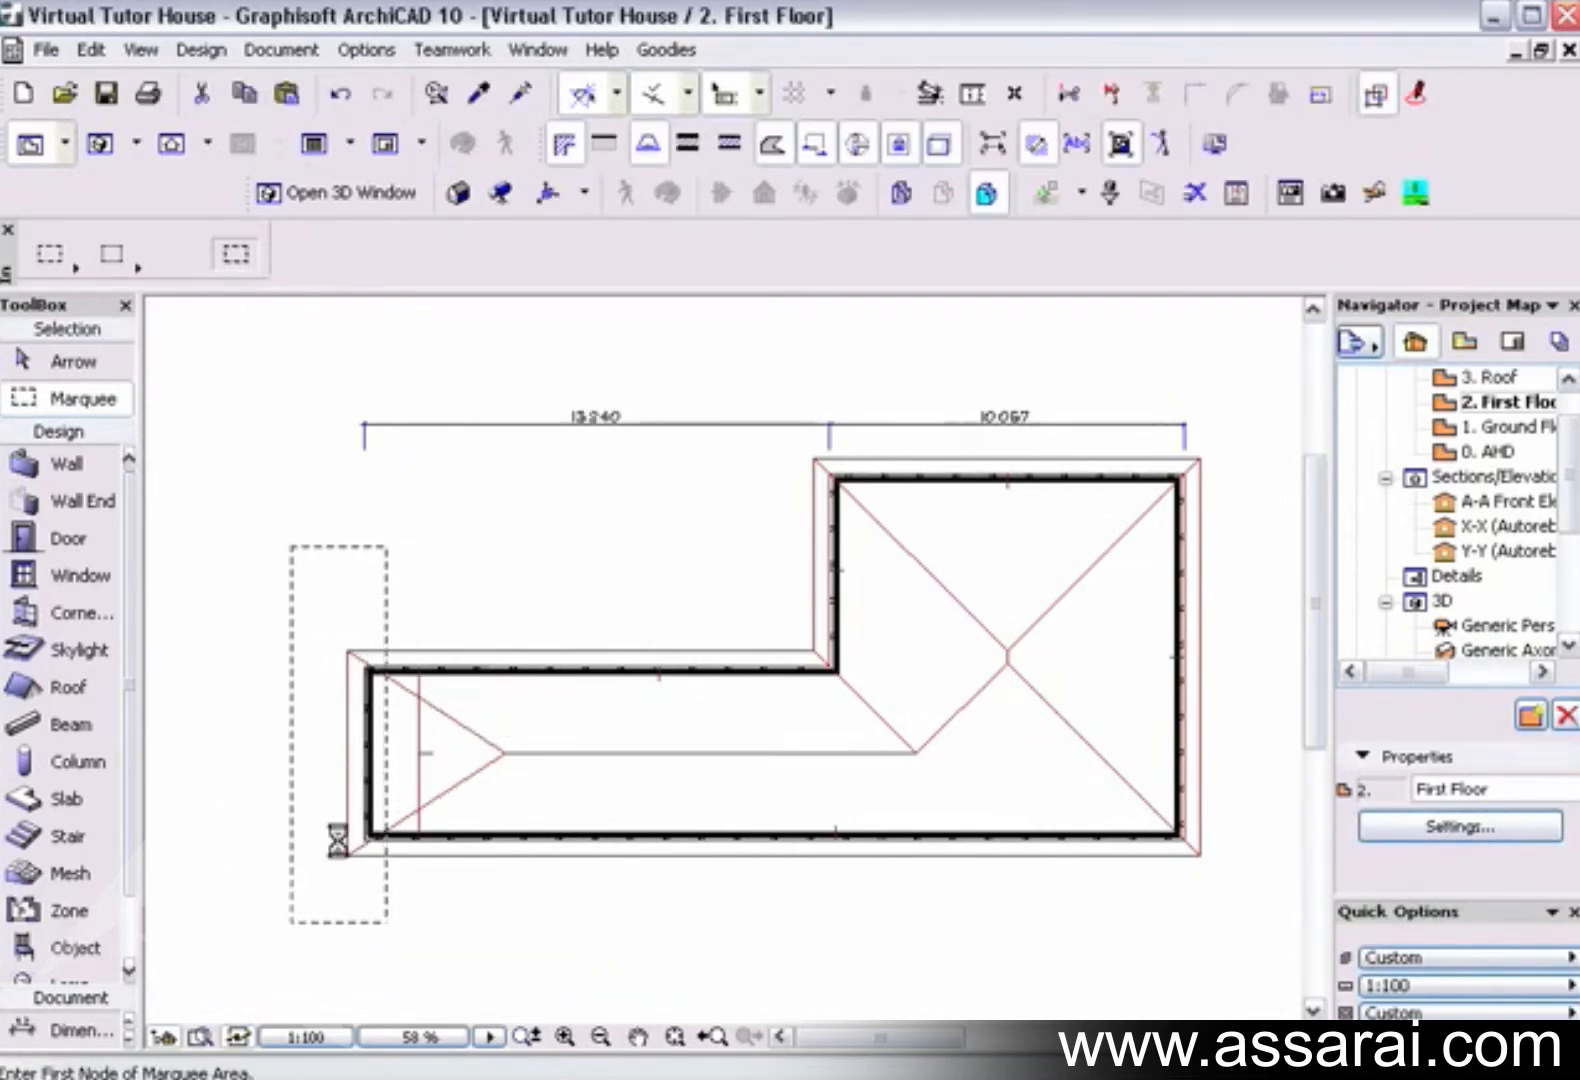
{"action": "key", "text": "ctrl+z"}
{"action": "key", "text": "Escape"}
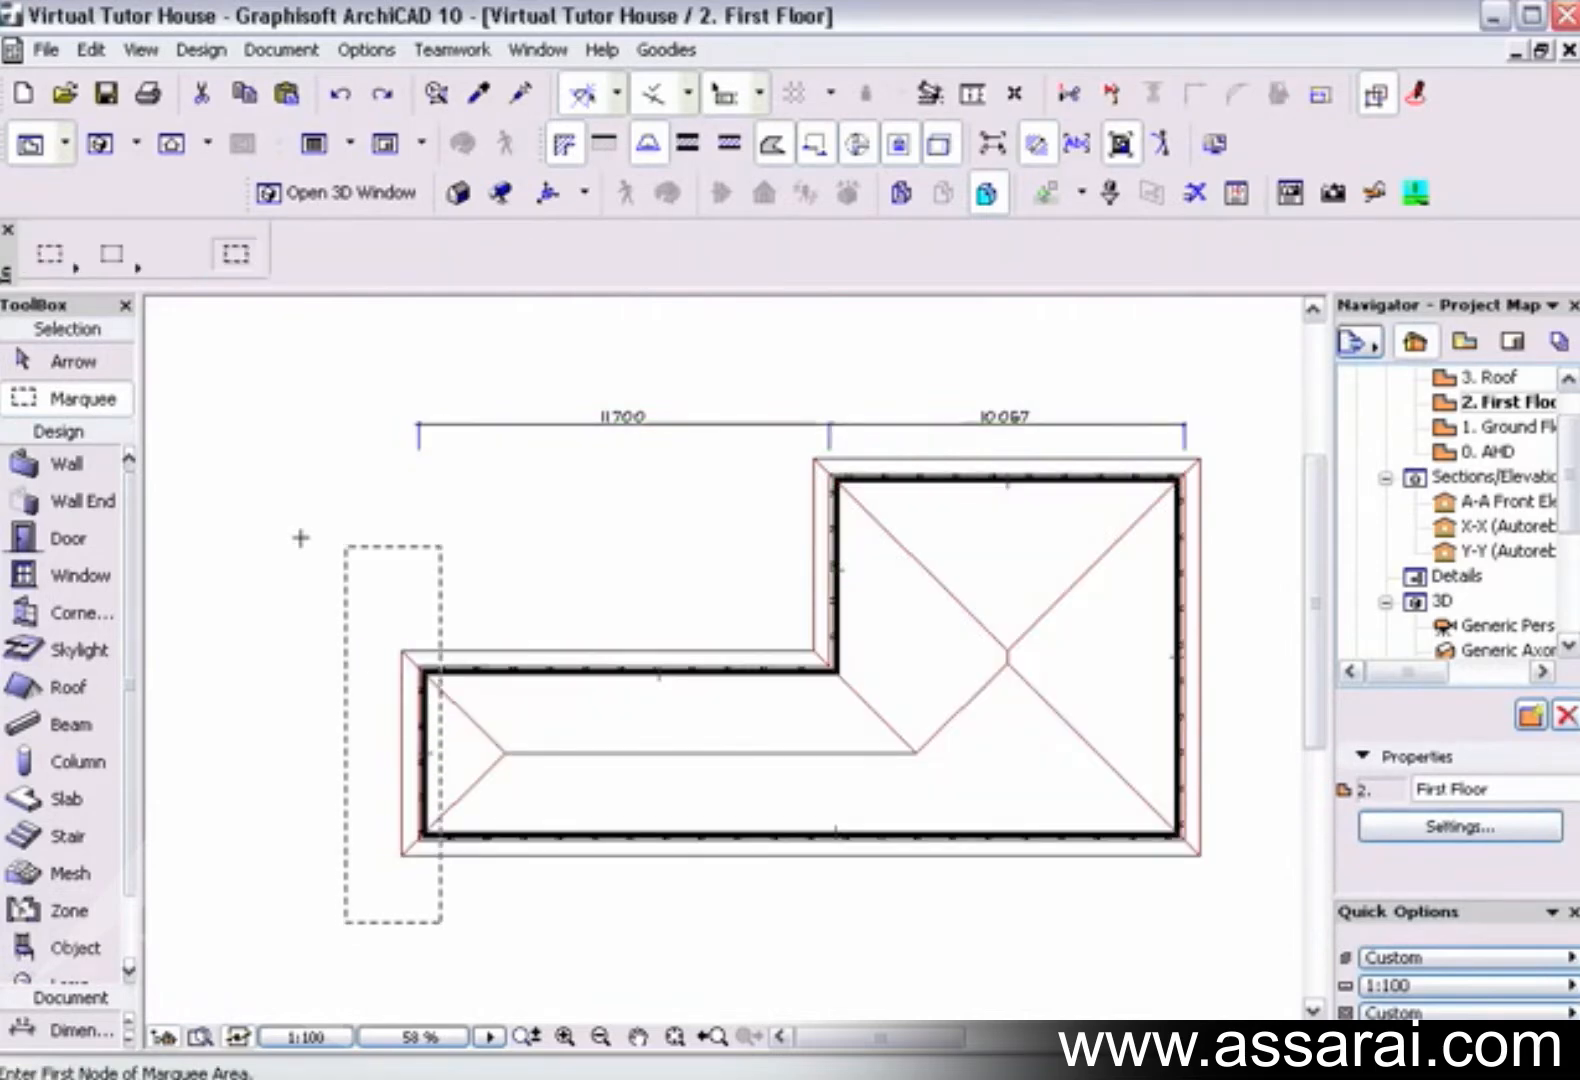
Step: Enclose the whole First Floor plan in a marquee and inspect its walls and roof from several sides in 3D
{"action": "left_click", "coordinate": [313, 388]}
{"action": "left_click", "coordinate": [1250, 920]}
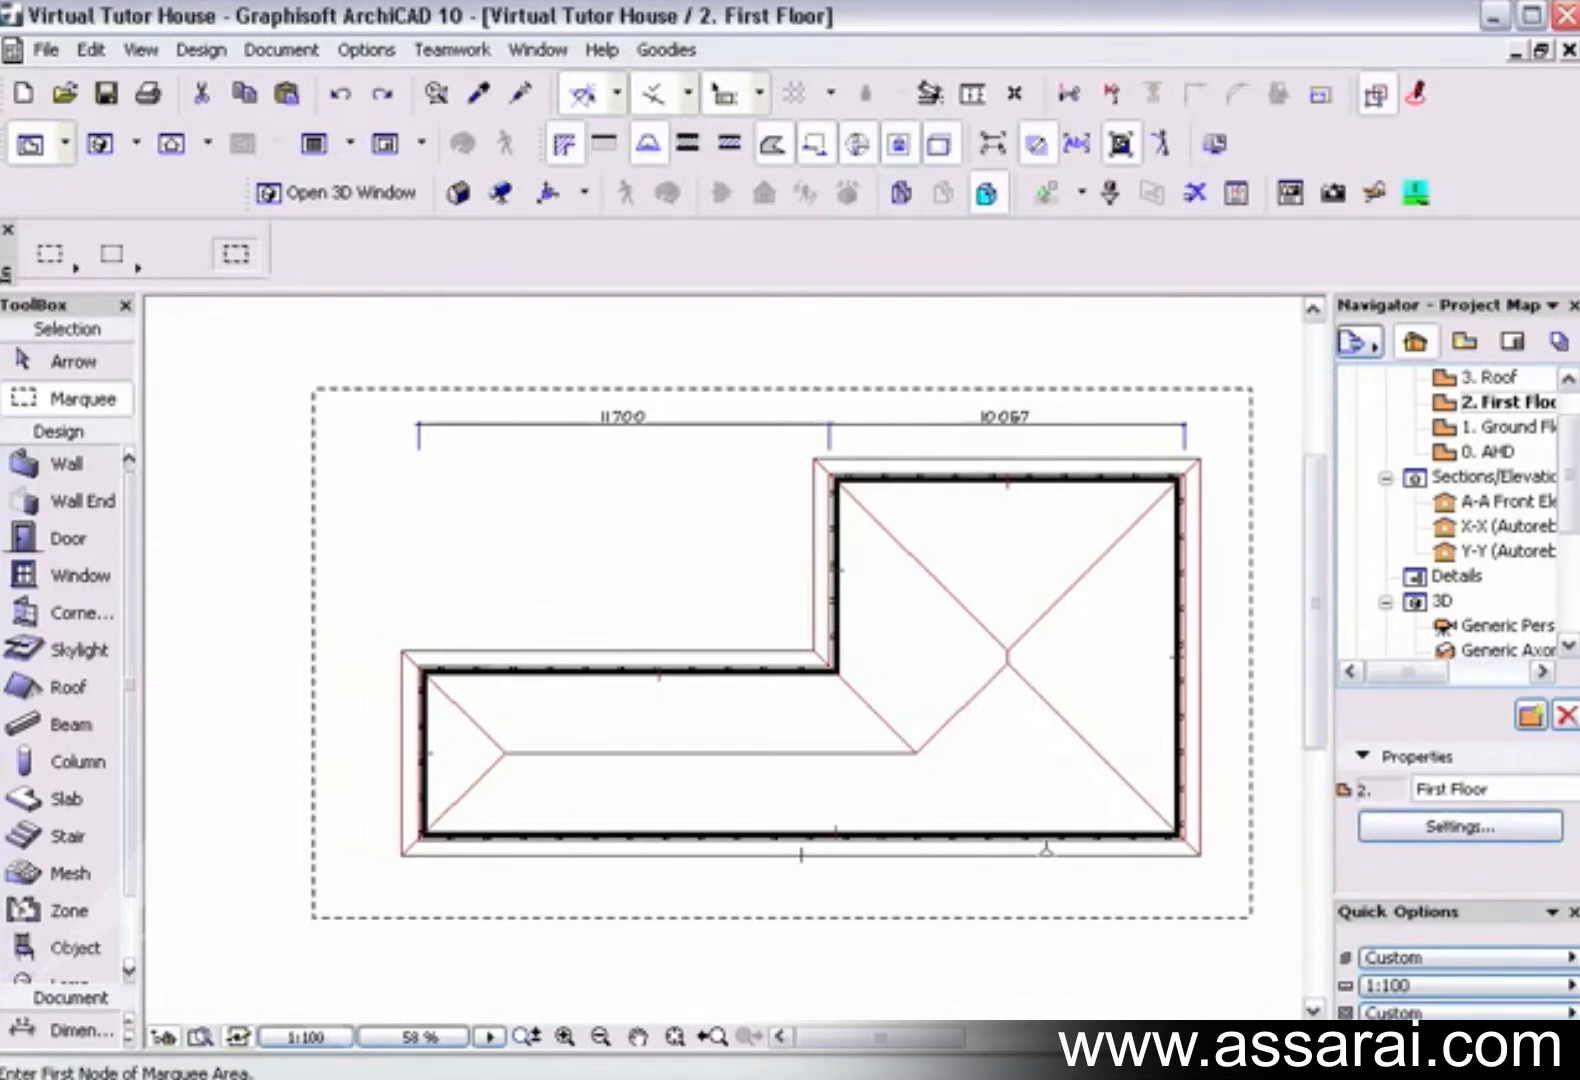
{"action": "key", "text": "F5"}
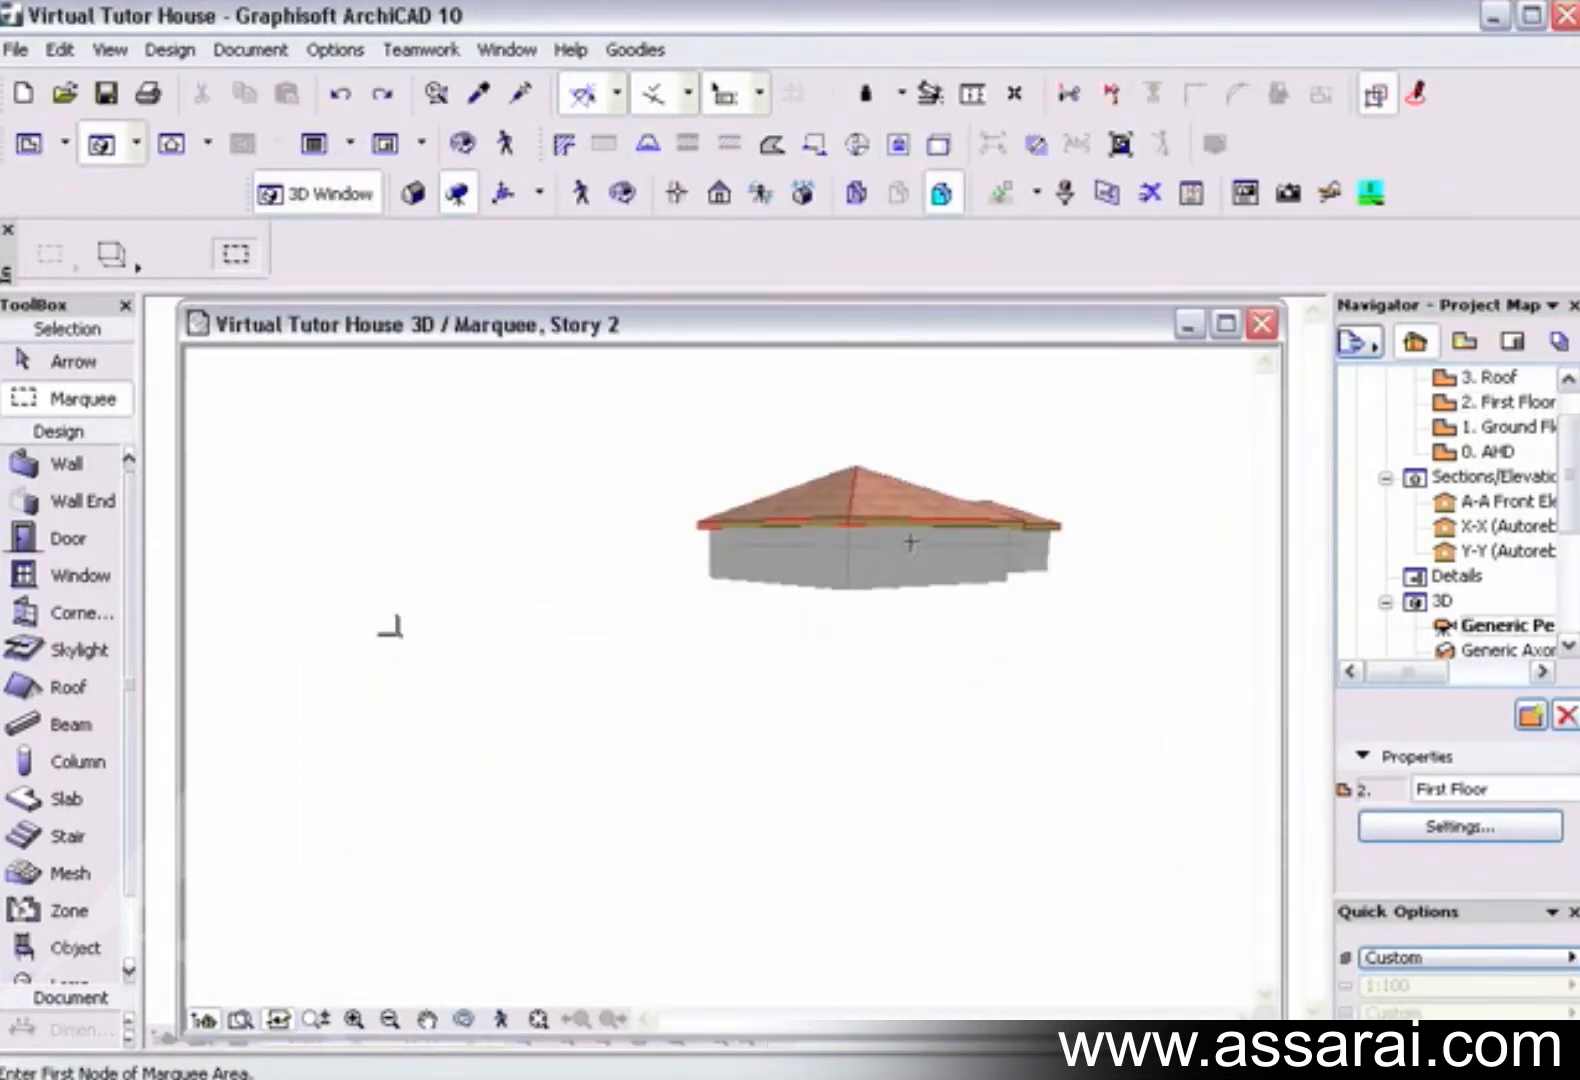
{"action": "middle_click_drag", "start_coordinate": [910, 543], "coordinate": [656, 621], "text": "shift"}
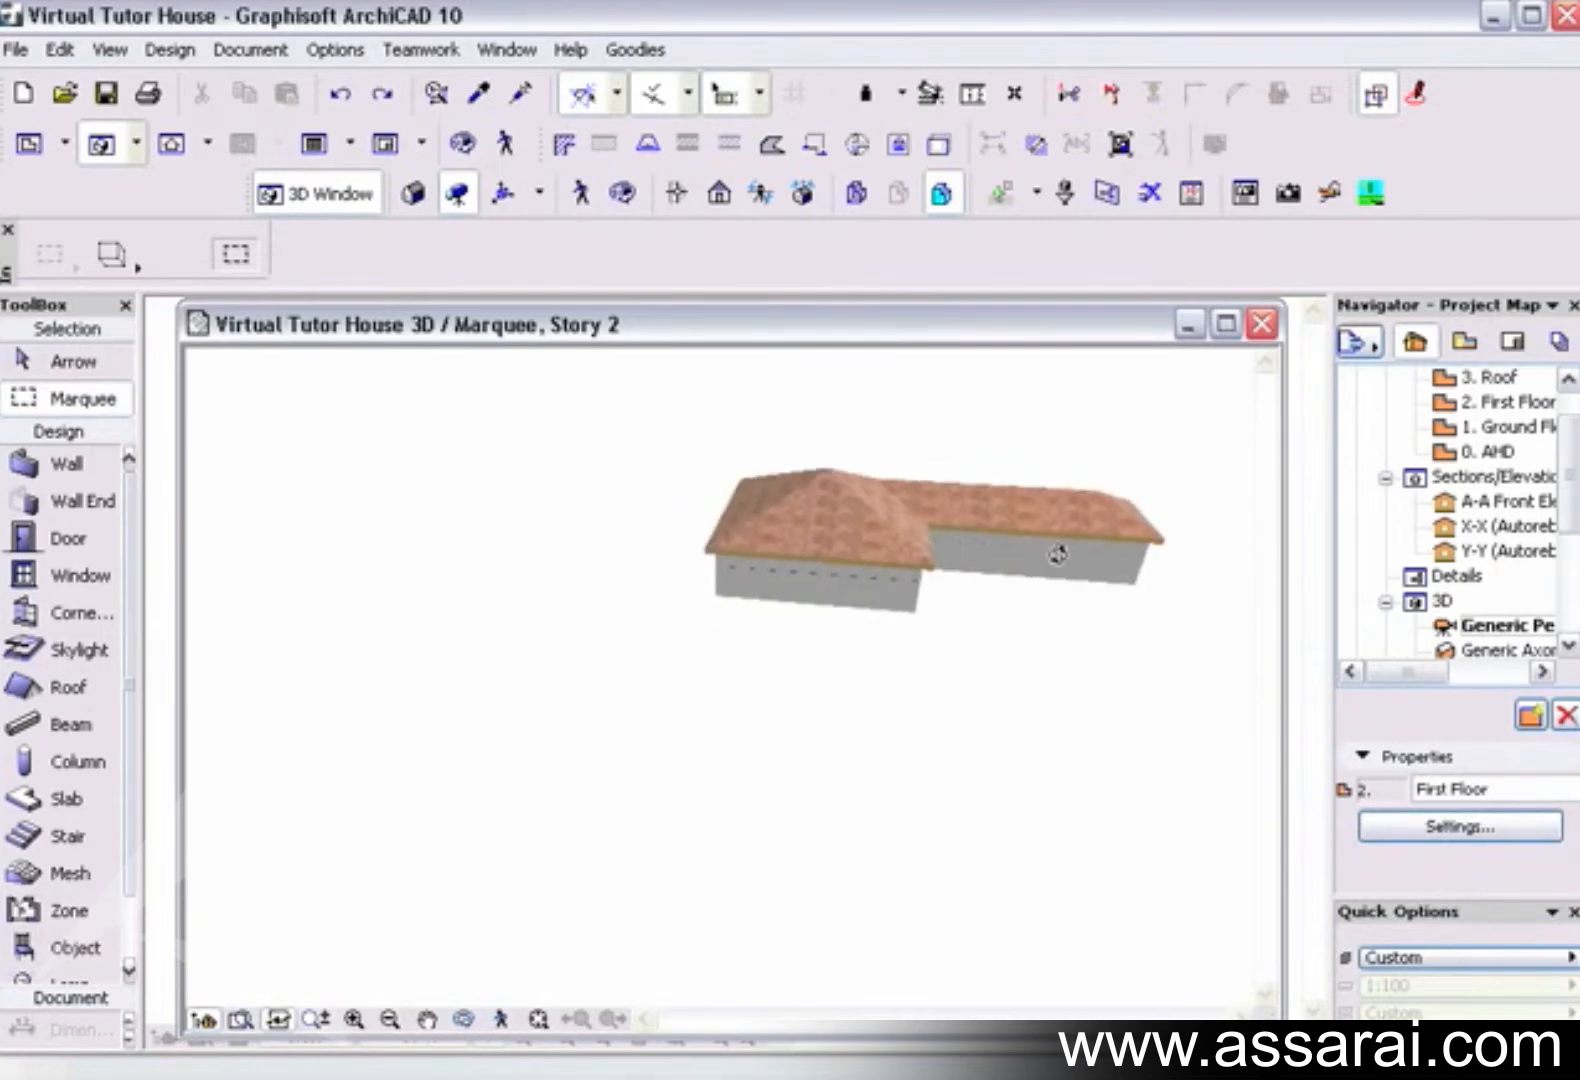
{"action": "middle_click_drag", "start_coordinate": [1044, 558], "coordinate": [562, 668], "text": "shift"}
{"action": "middle_click_drag", "start_coordinate": [958, 604], "coordinate": [547, 490], "text": "shift"}
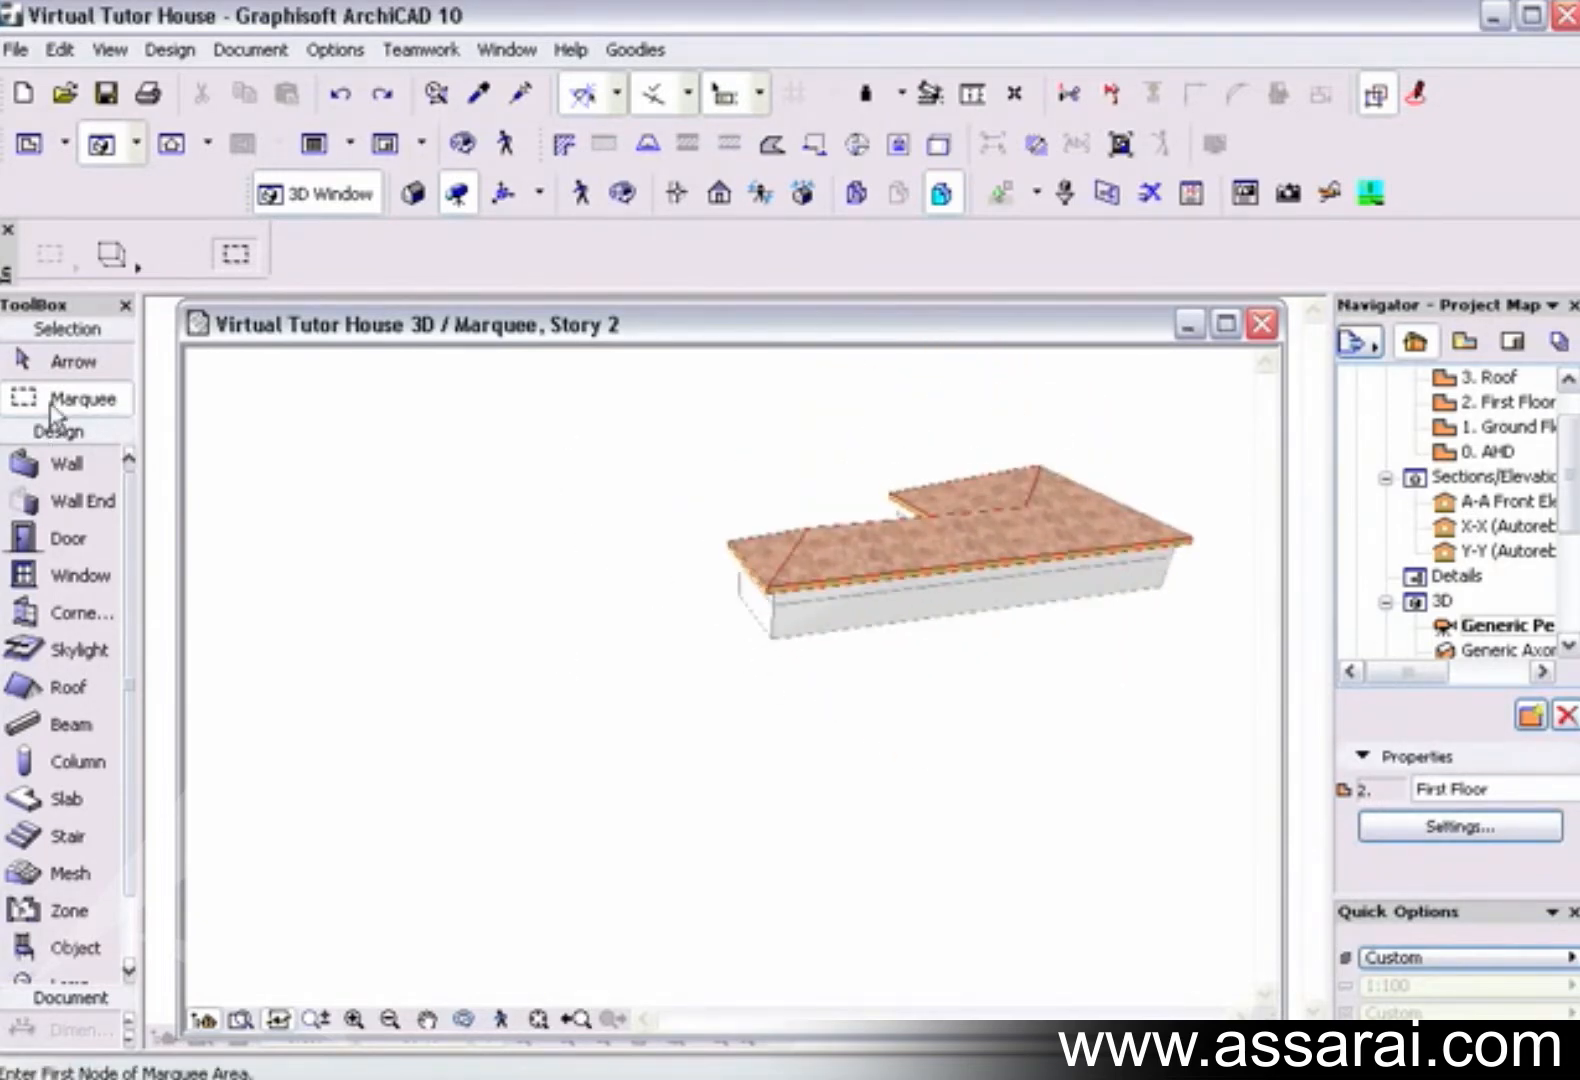
Step: Close the 3D view and remove the marquee from the First Floor plan
{"action": "left_click", "coordinate": [1263, 323]}
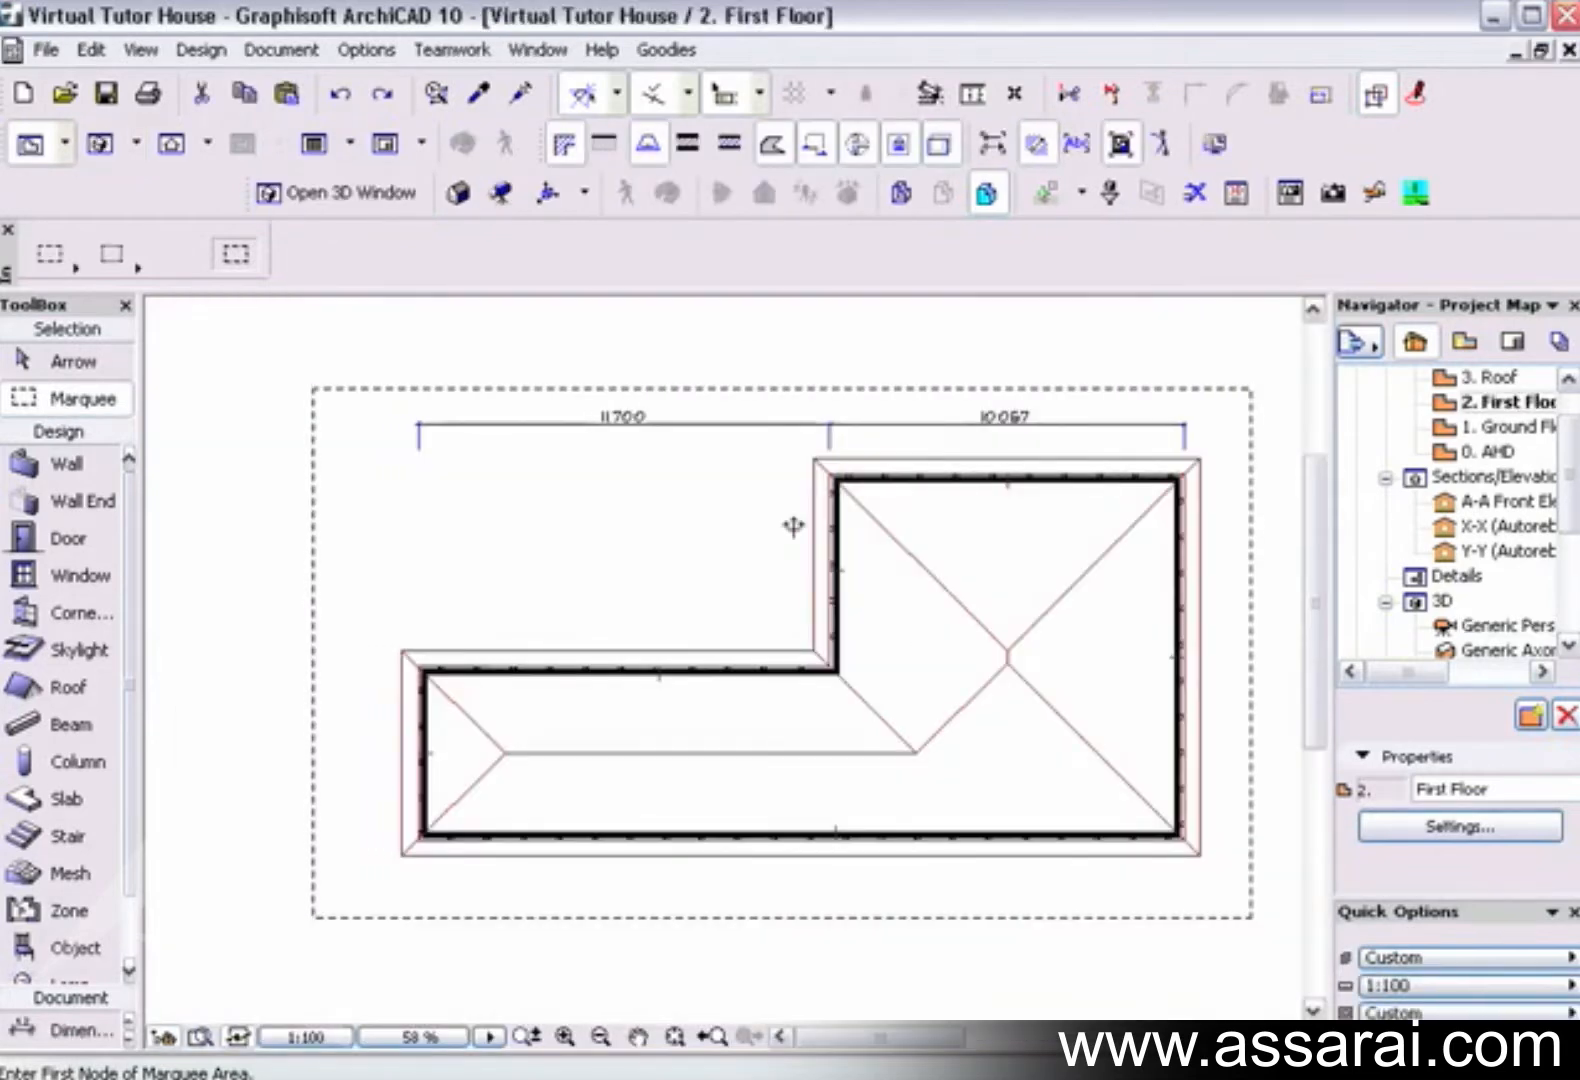
{"action": "right_click", "coordinate": [869, 330]}
{"action": "left_click", "coordinate": [885, 352]}
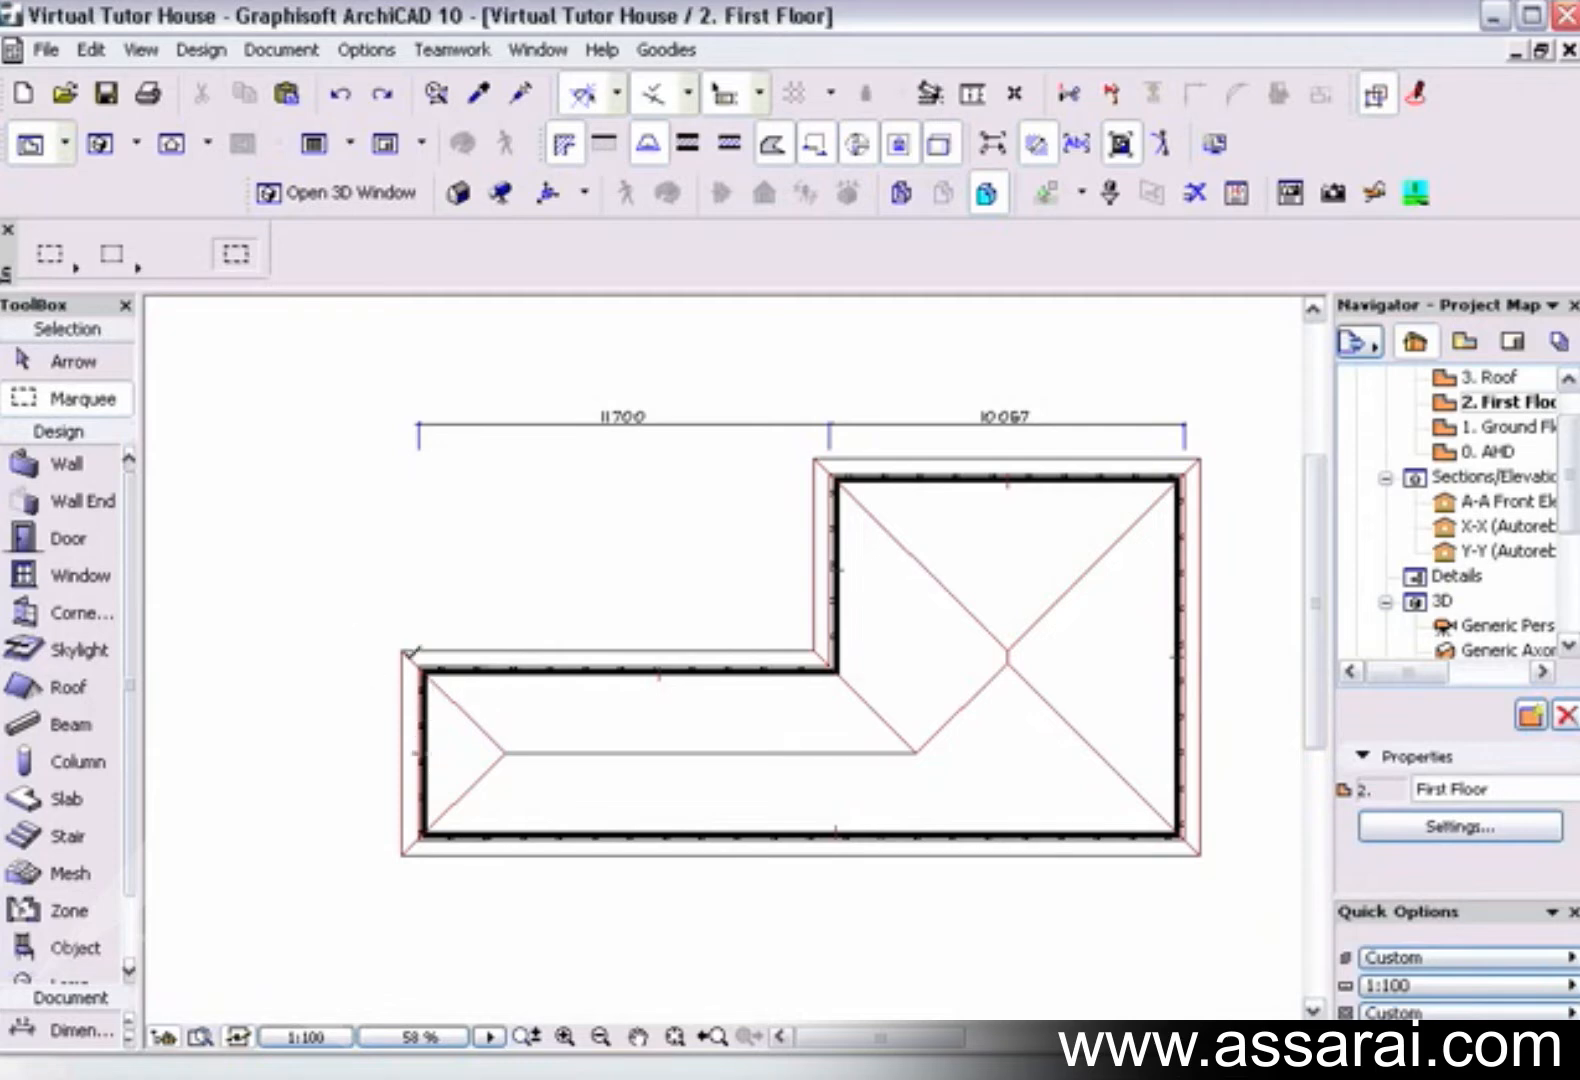
{"action": "left_click", "coordinate": [62, 266]}
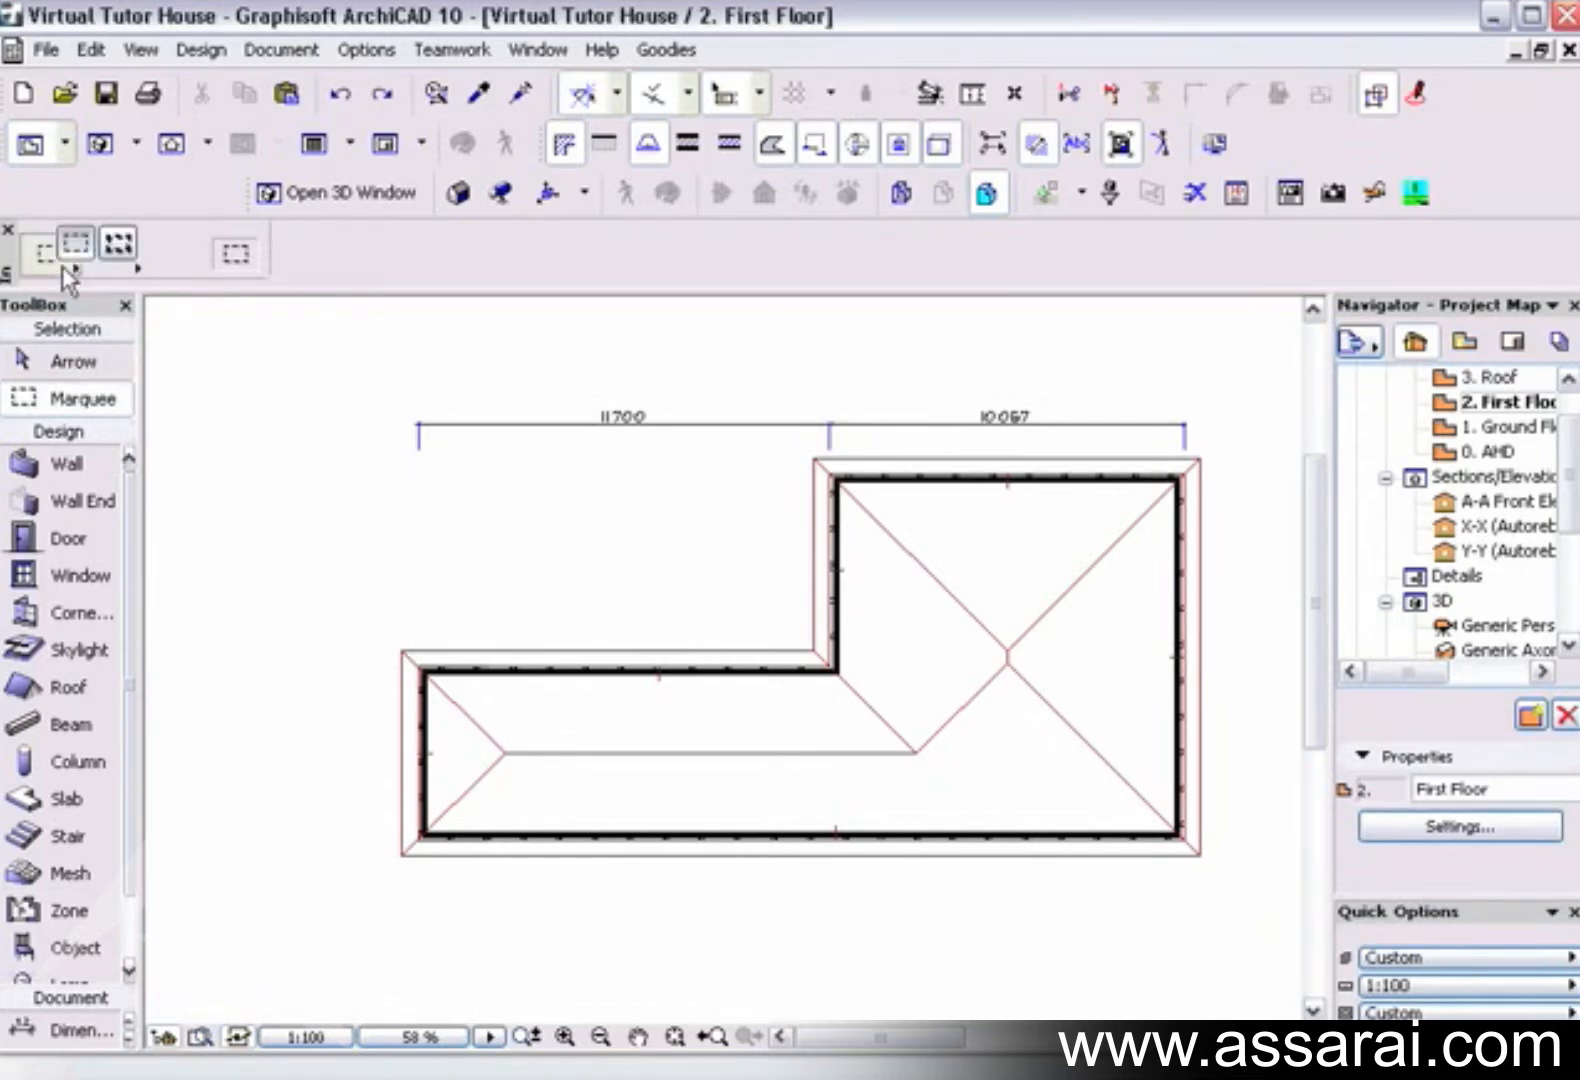
{"action": "left_click", "coordinate": [120, 248]}
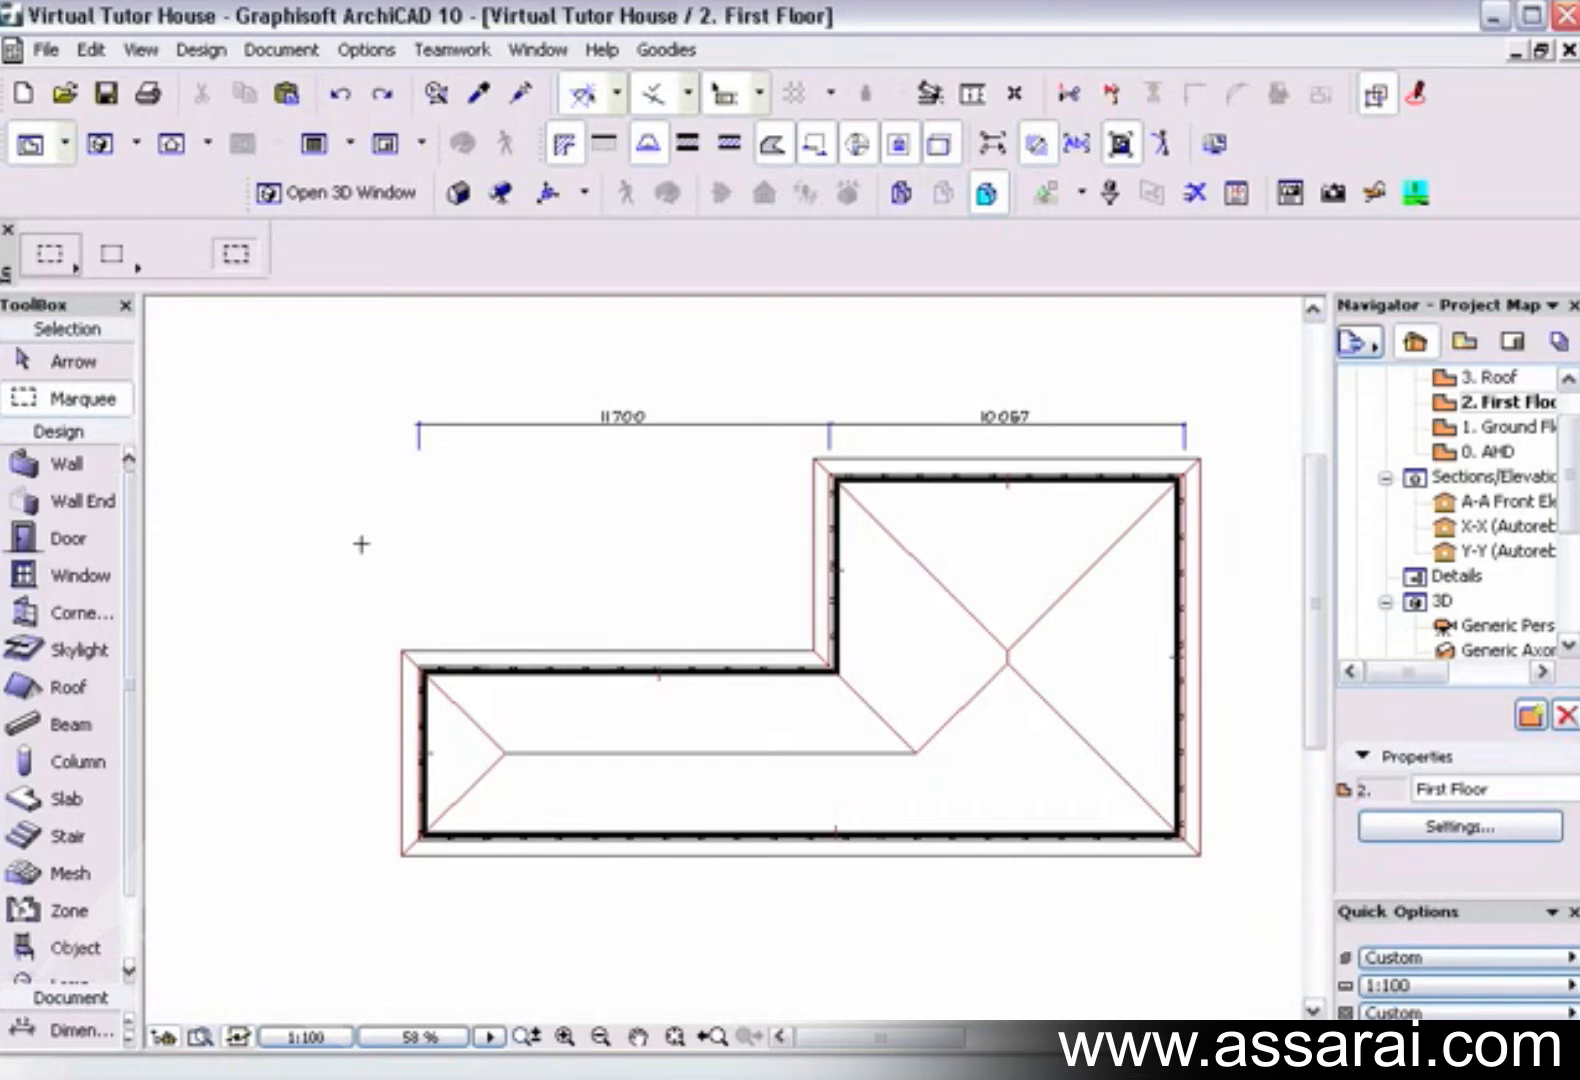
{"action": "left_click", "coordinate": [91, 49]}
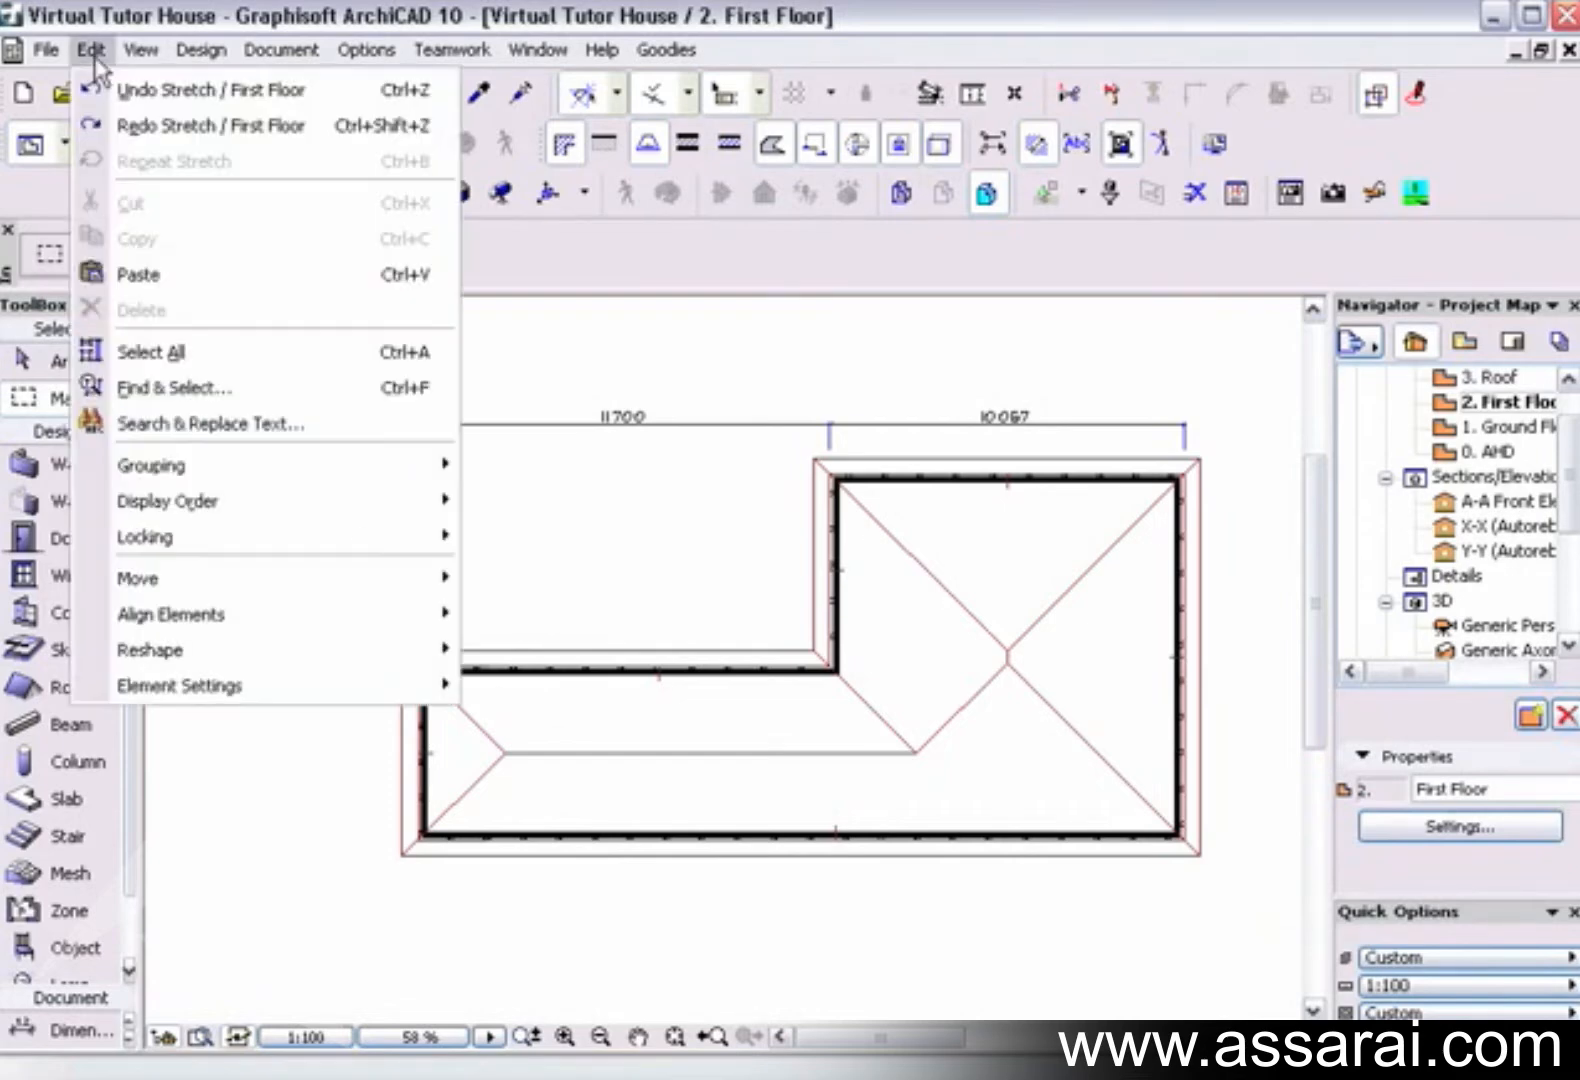
{"action": "mouse_move", "coordinate": [183, 655]}
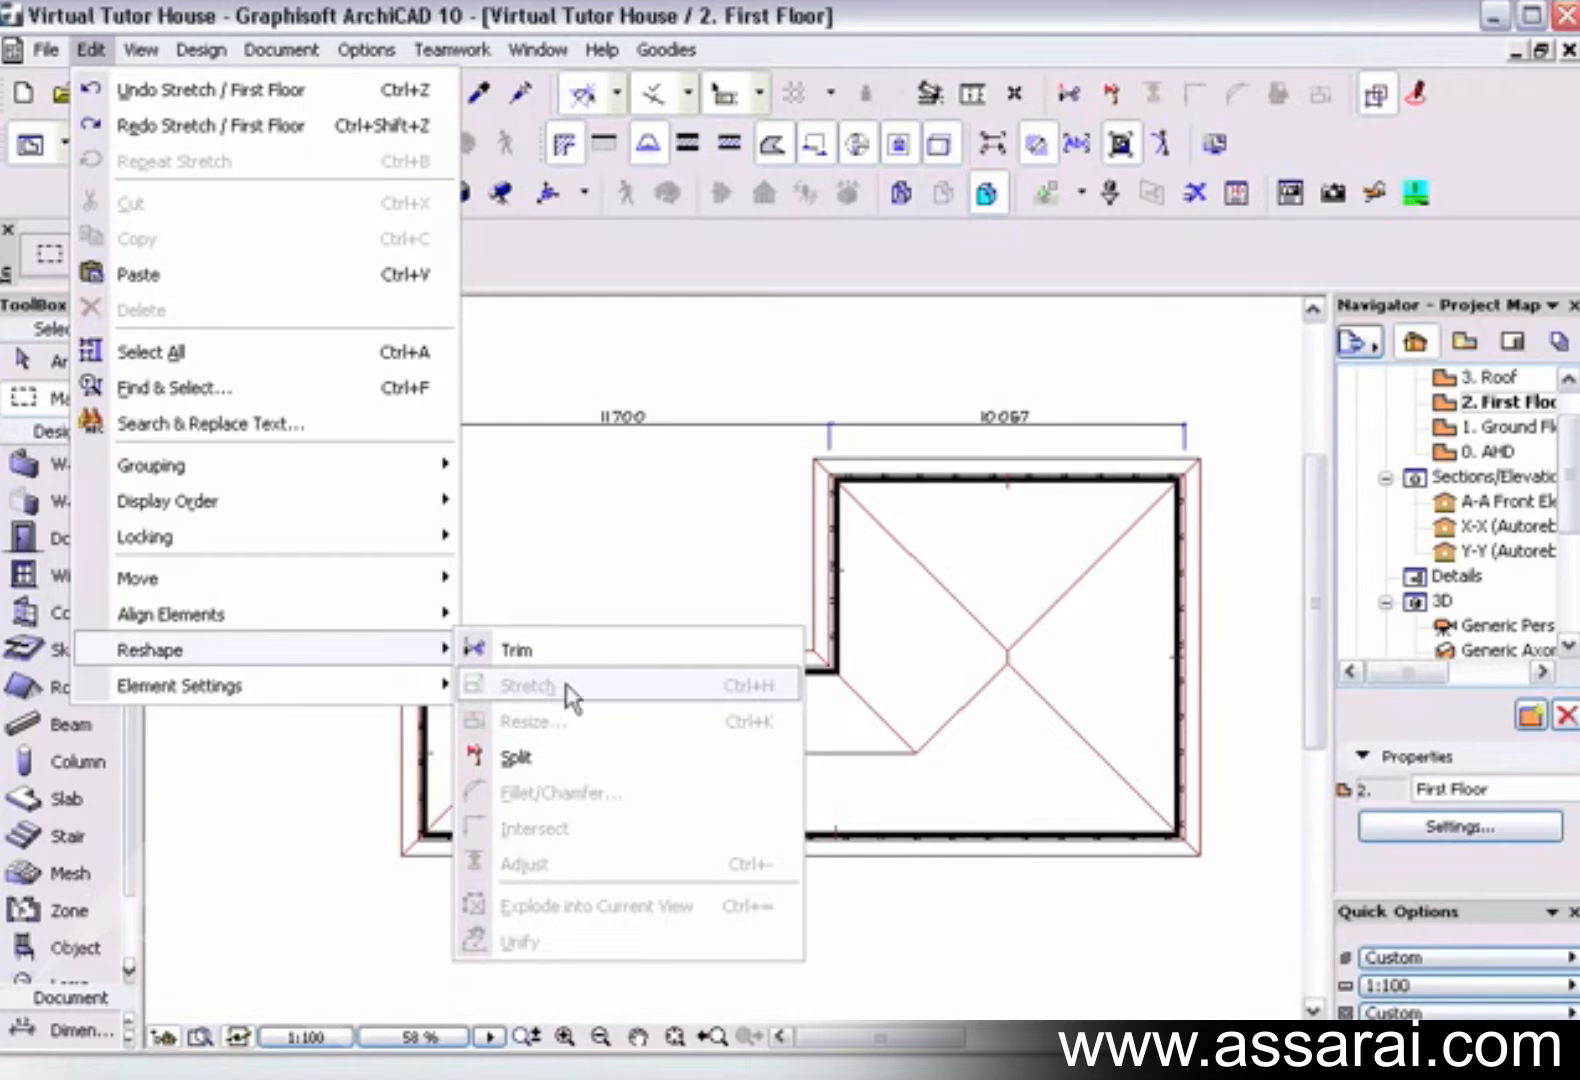
{"action": "left_click", "coordinate": [628, 554]}
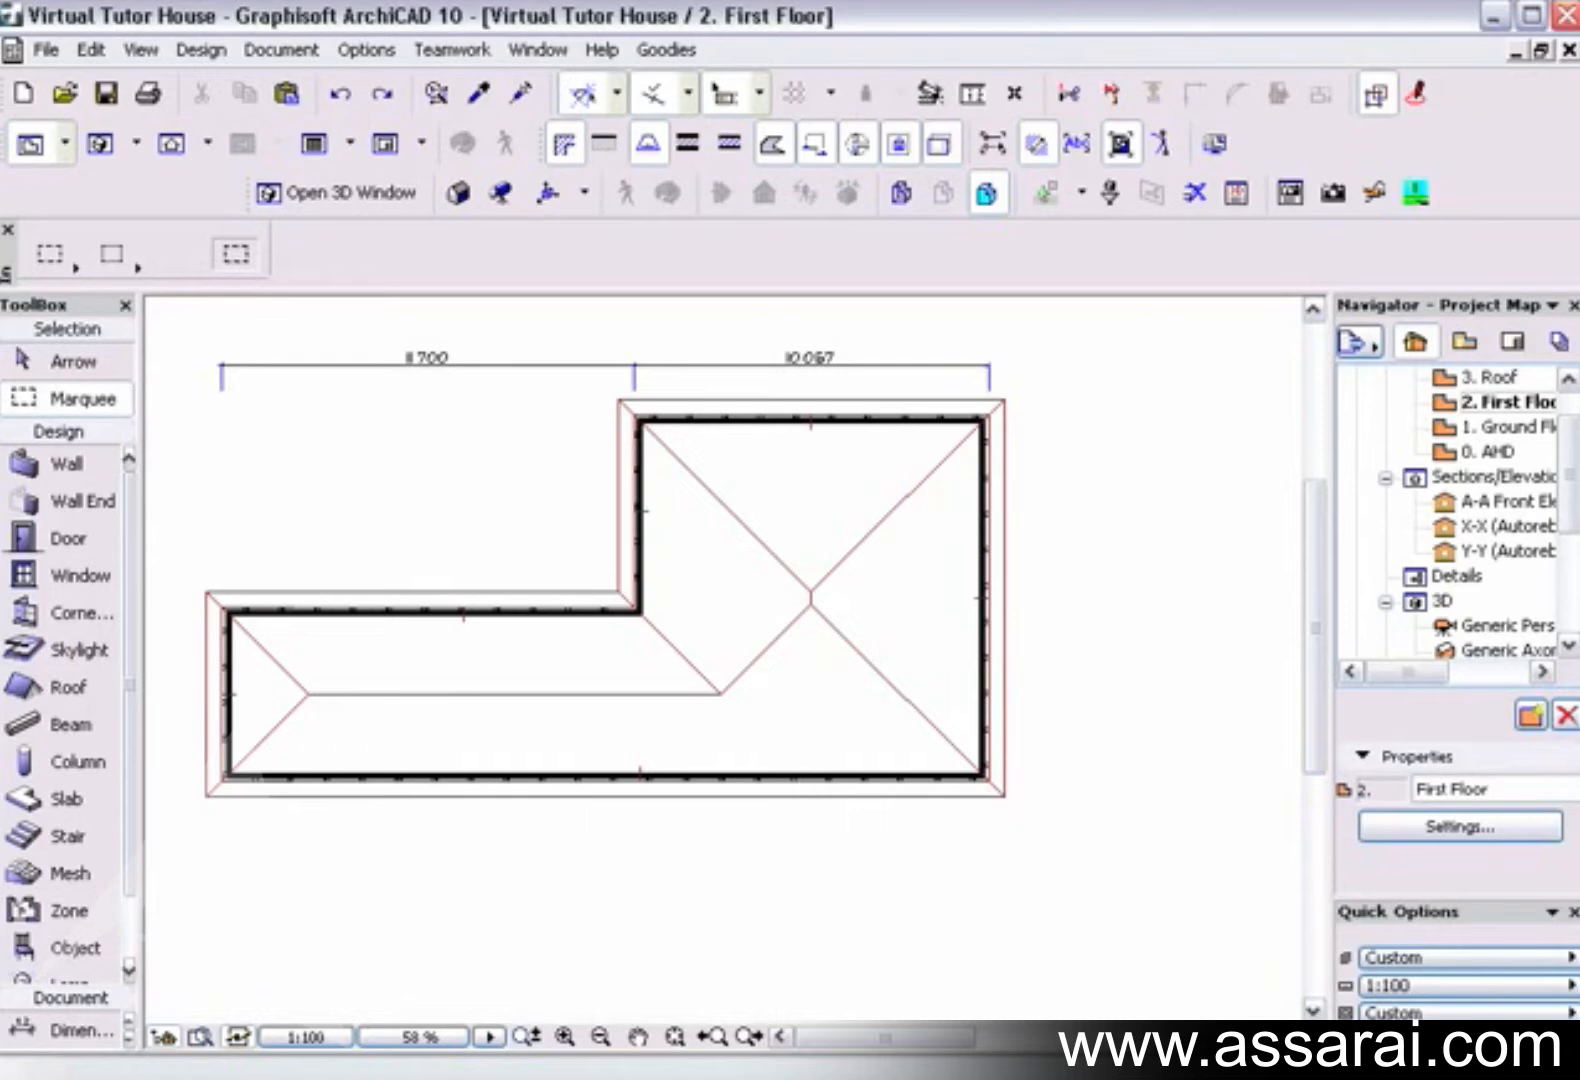
Step: Draw a single-story rectangular marquee over the stepped bedroom and bathroom side of the First Floor house plan
{"action": "left_click", "coordinate": [749, 1036]}
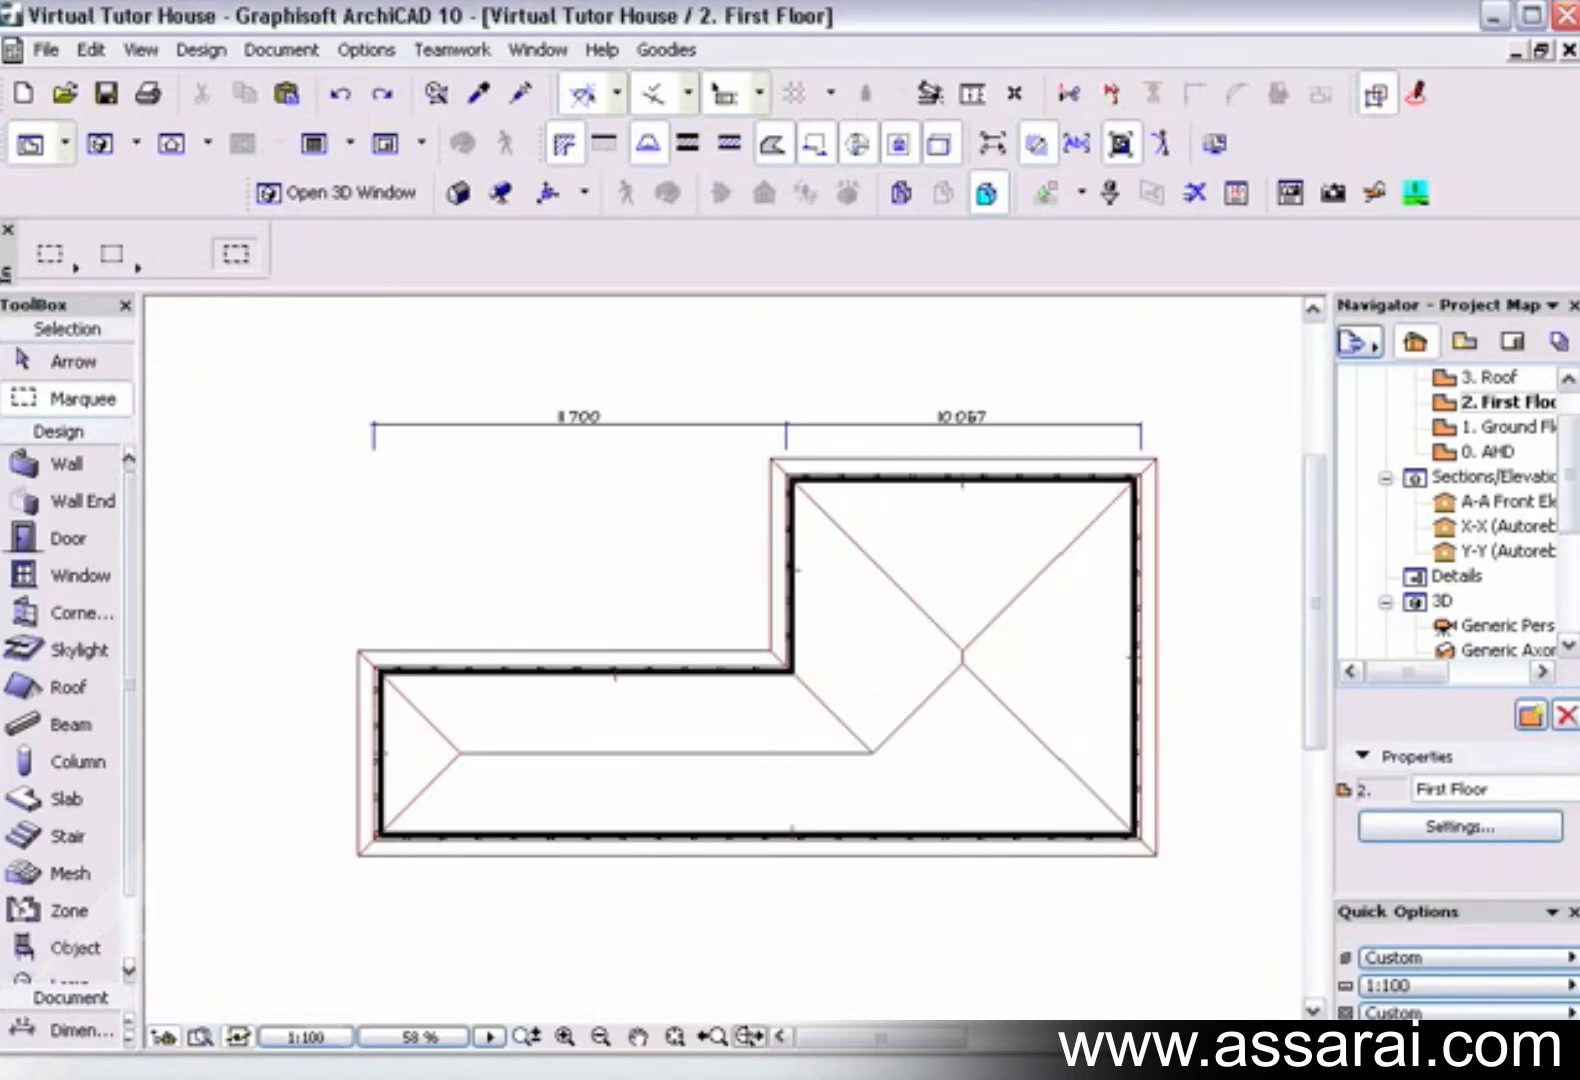
{"action": "left_click", "coordinate": [712, 1036]}
{"action": "left_click", "coordinate": [714, 1038]}
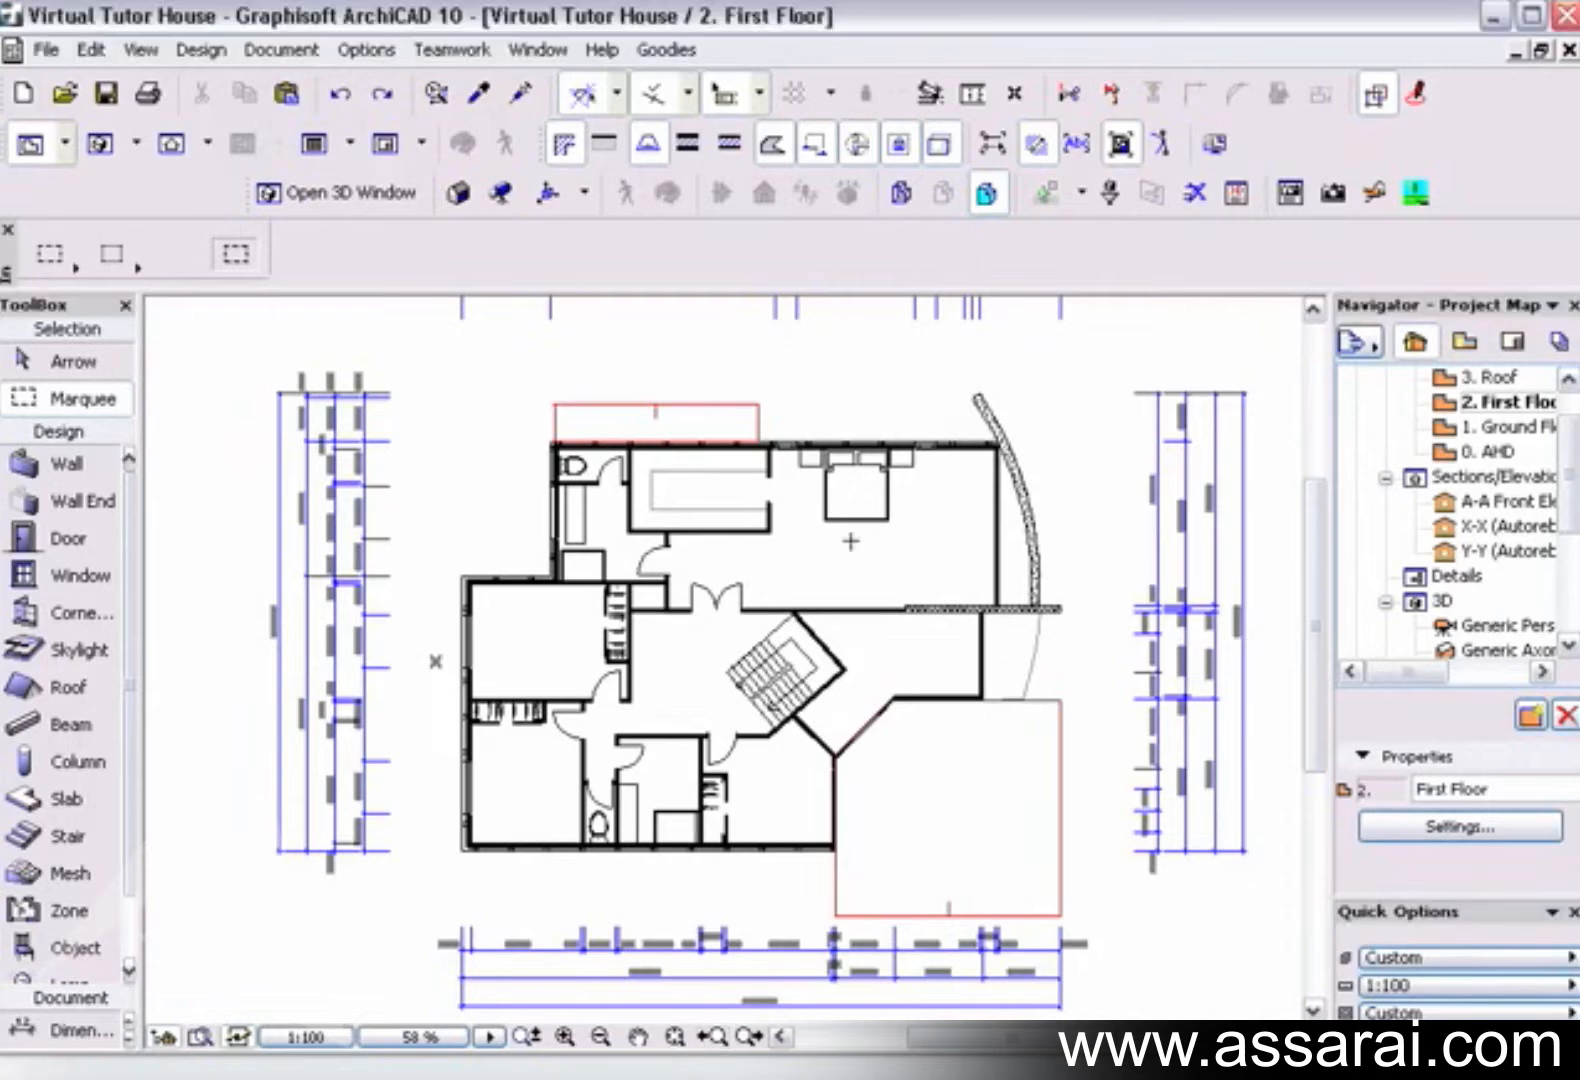
{"action": "left_click", "coordinate": [105, 405]}
{"action": "left_click", "coordinate": [435, 407]}
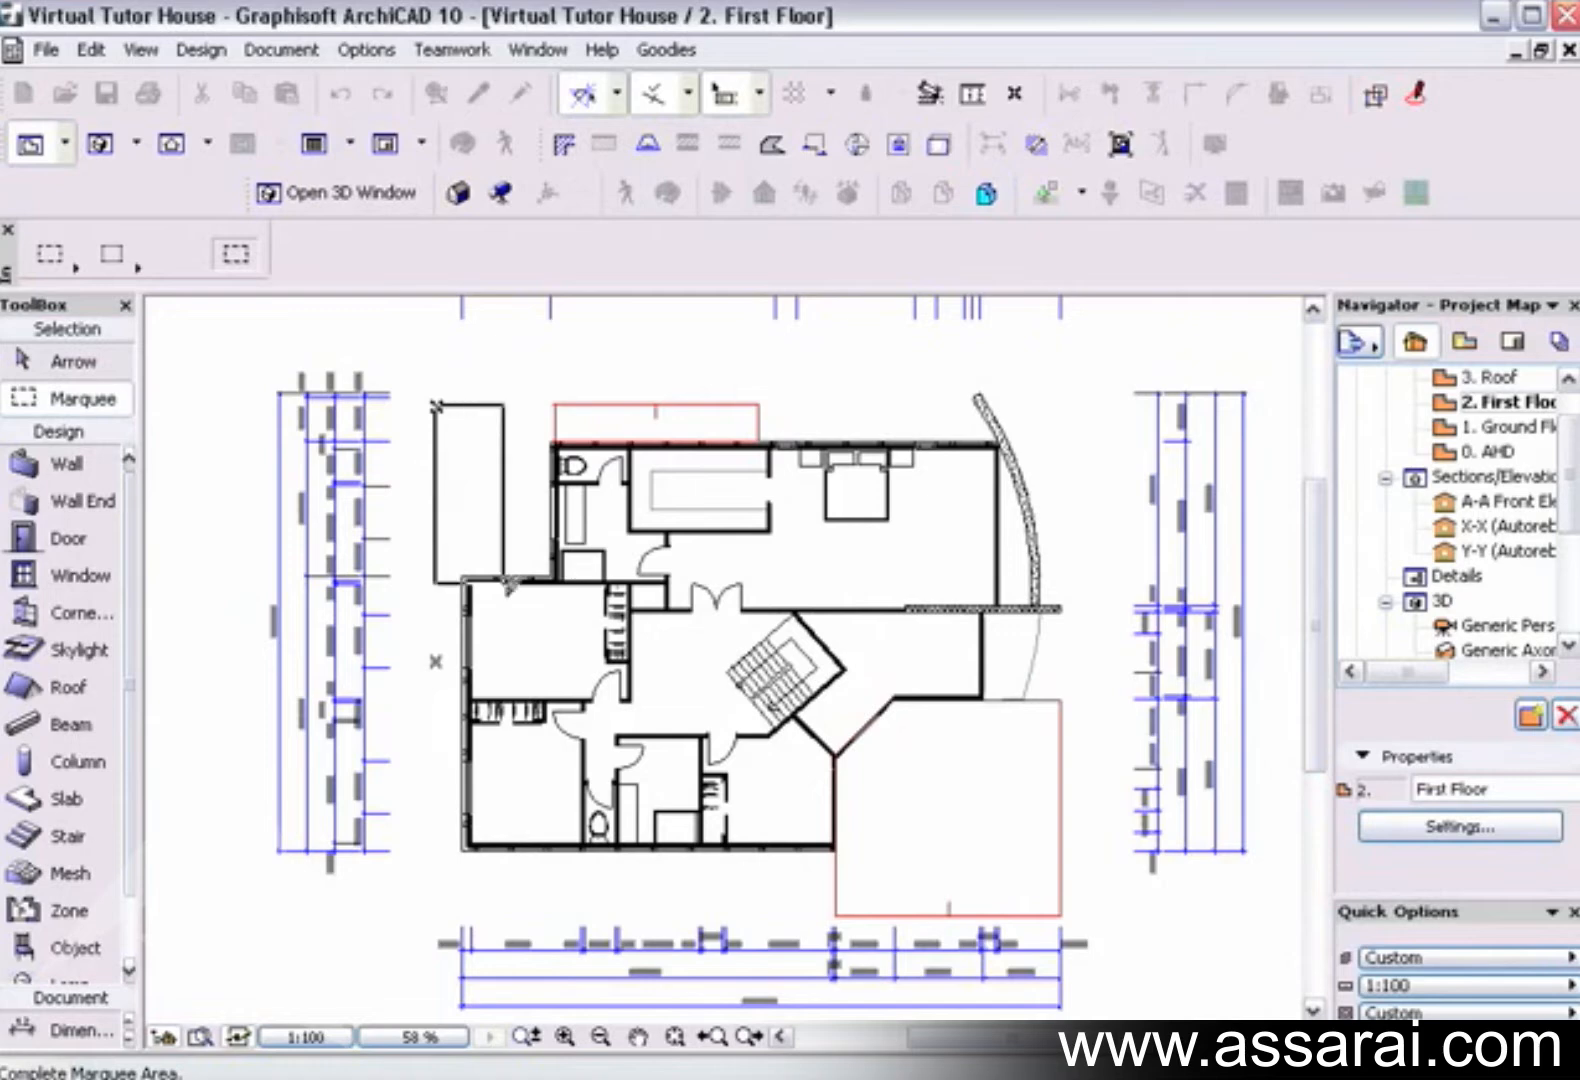
{"action": "left_click", "coordinate": [668, 865]}
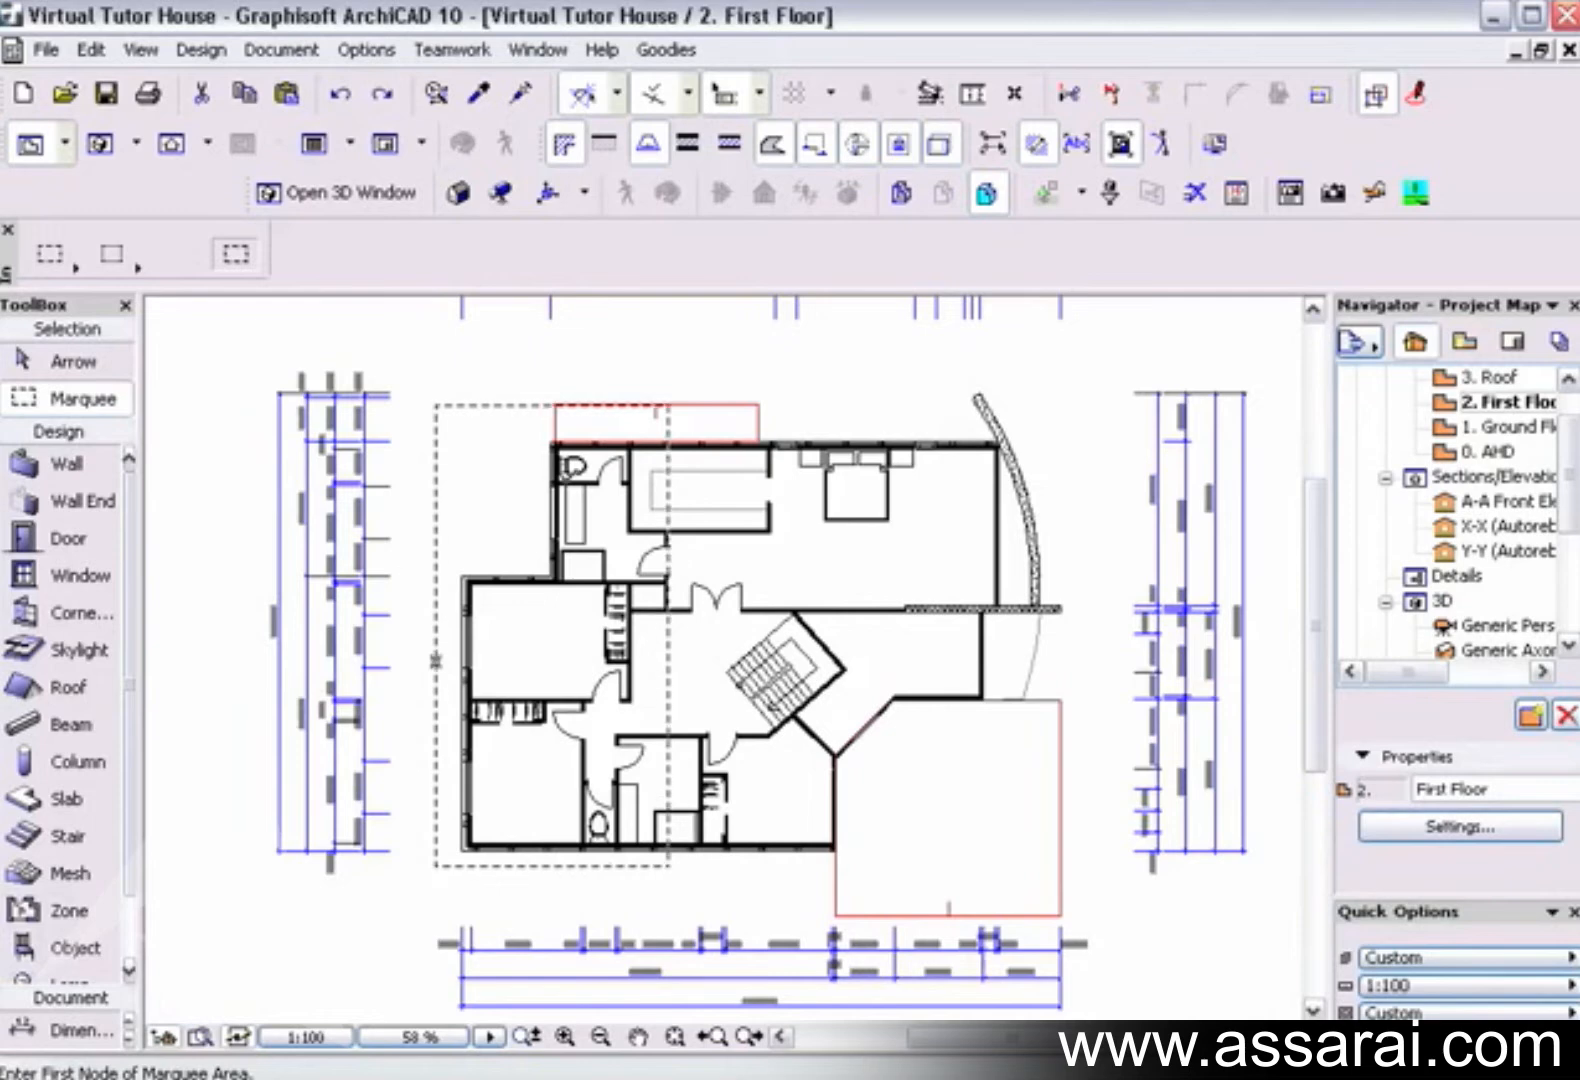
Step: Show the marquee area in 3D, inspect the First Floor rooms from outside and above, and close the 3D view
{"action": "key", "text": "F5"}
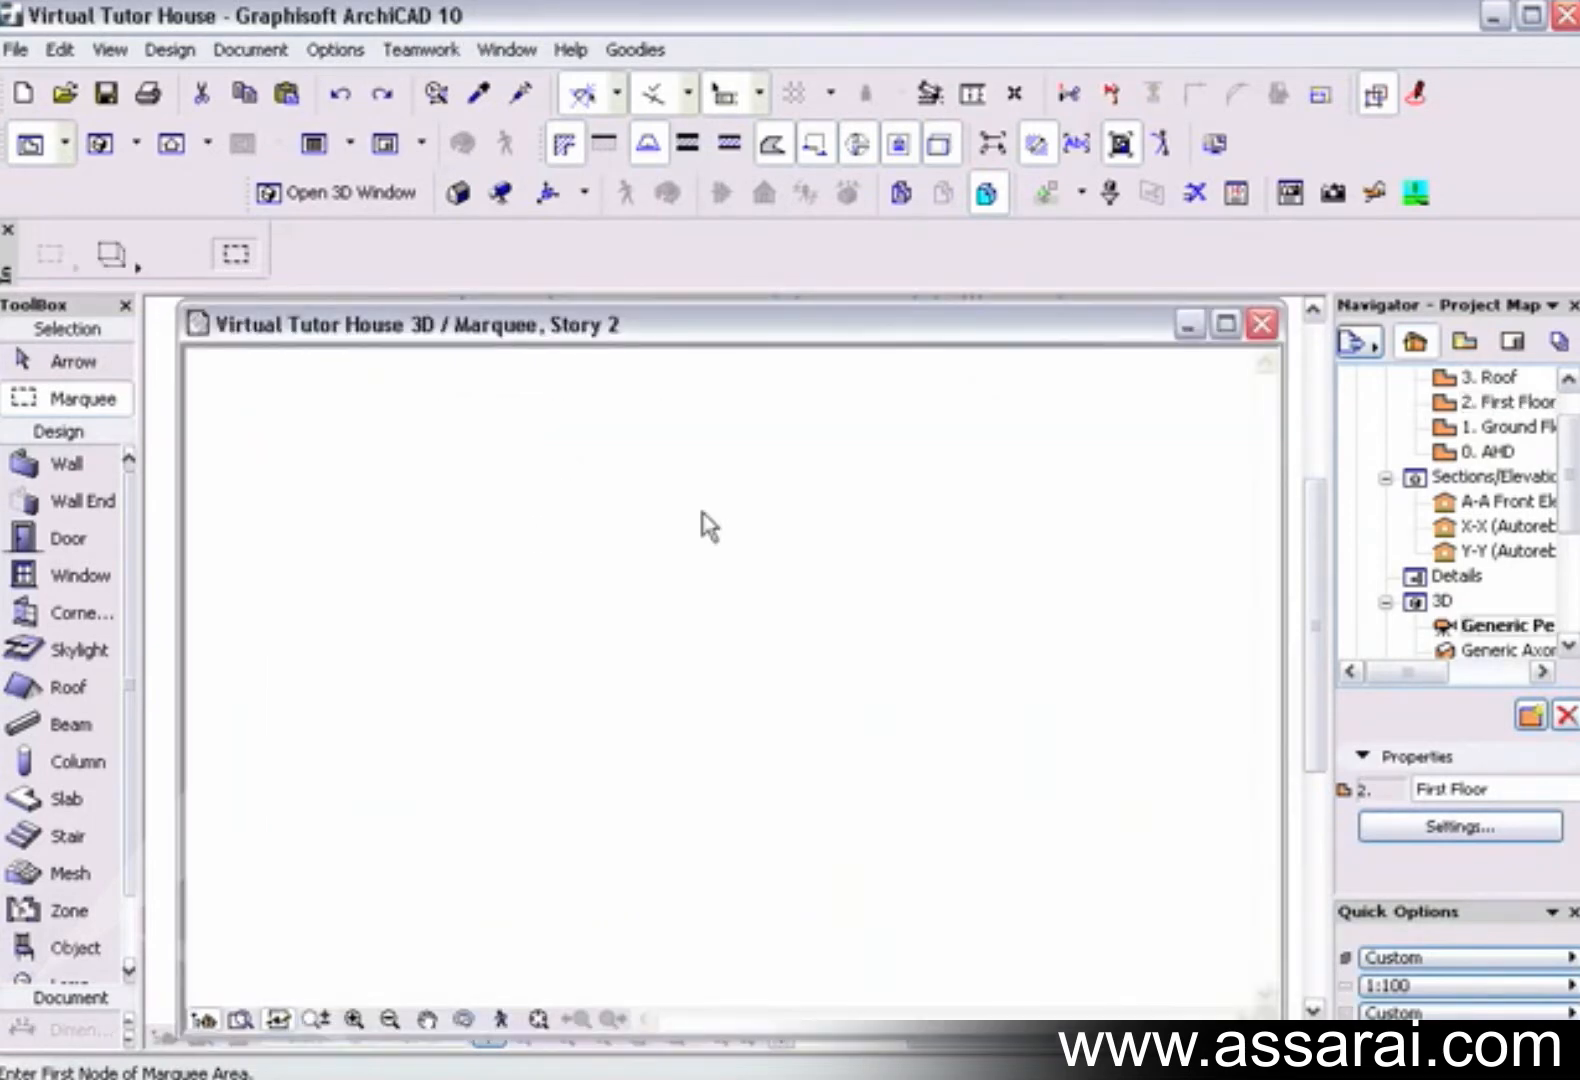
{"action": "left_click", "coordinate": [470, 1014]}
{"action": "left_click_drag", "start_coordinate": [561, 657], "coordinate": [520, 662]}
{"action": "left_click_drag", "start_coordinate": [1113, 707], "coordinate": [737, 724]}
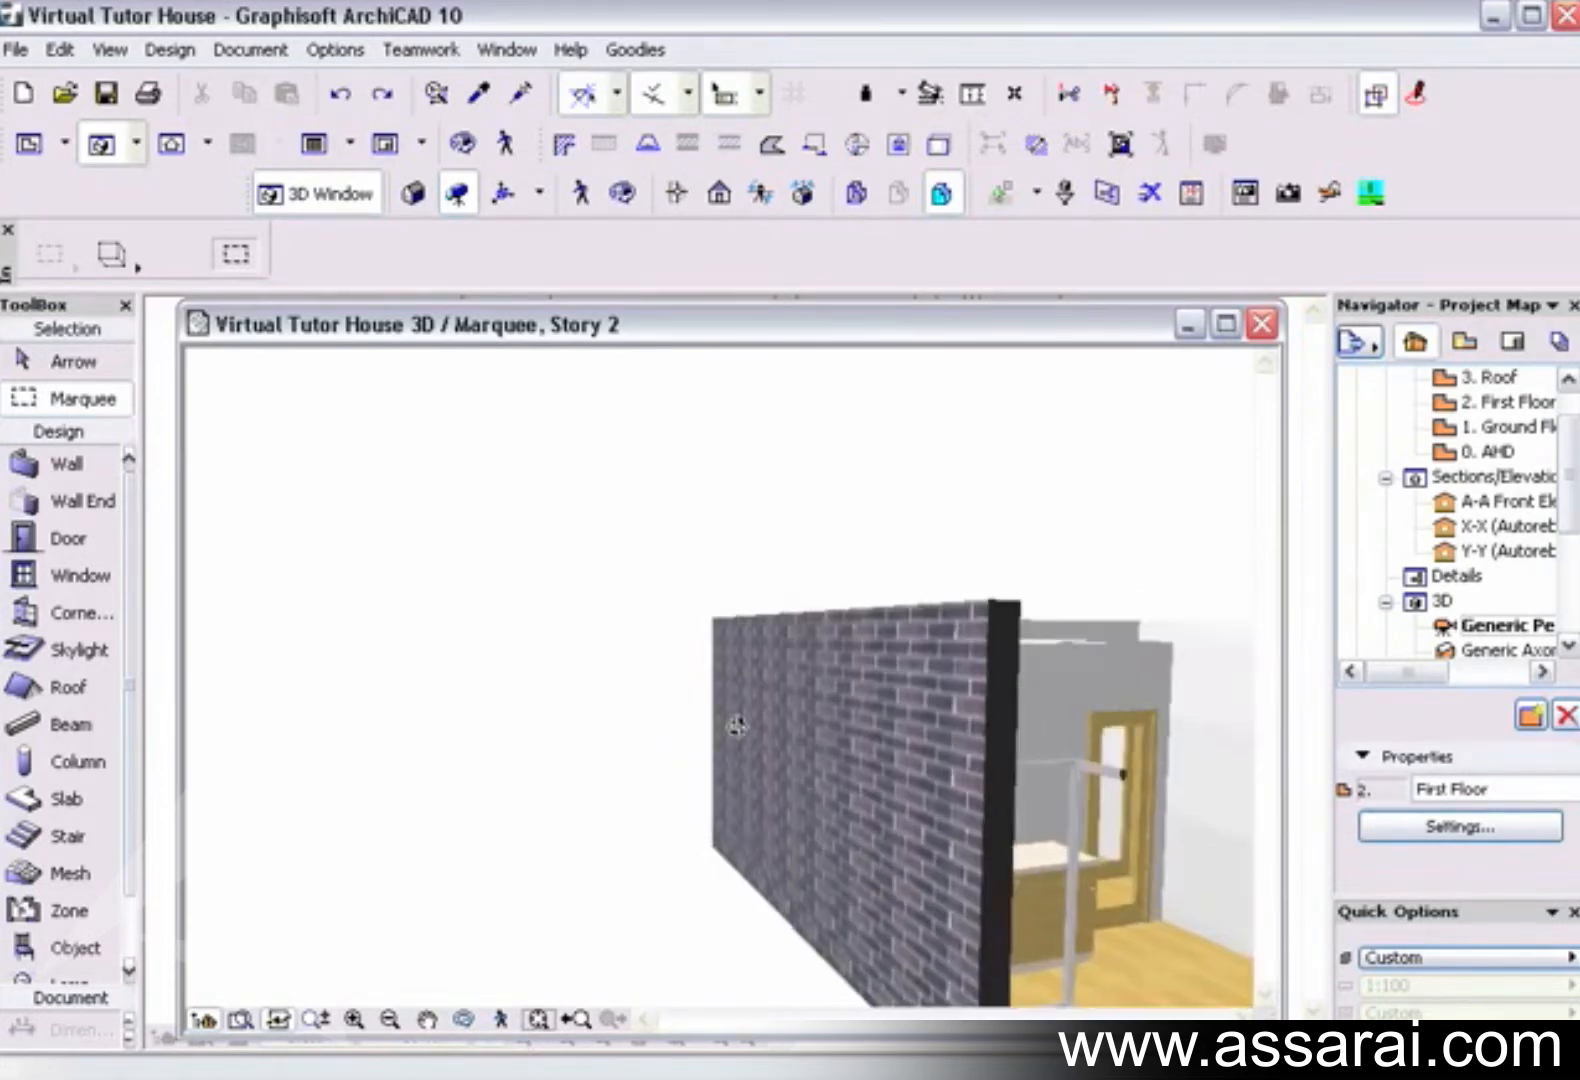
{"action": "left_click_drag", "start_coordinate": [1166, 767], "coordinate": [600, 603]}
{"action": "left_click_drag", "start_coordinate": [835, 600], "coordinate": [887, 759]}
{"action": "middle_click_drag", "start_coordinate": [1052, 680], "coordinate": [913, 760]}
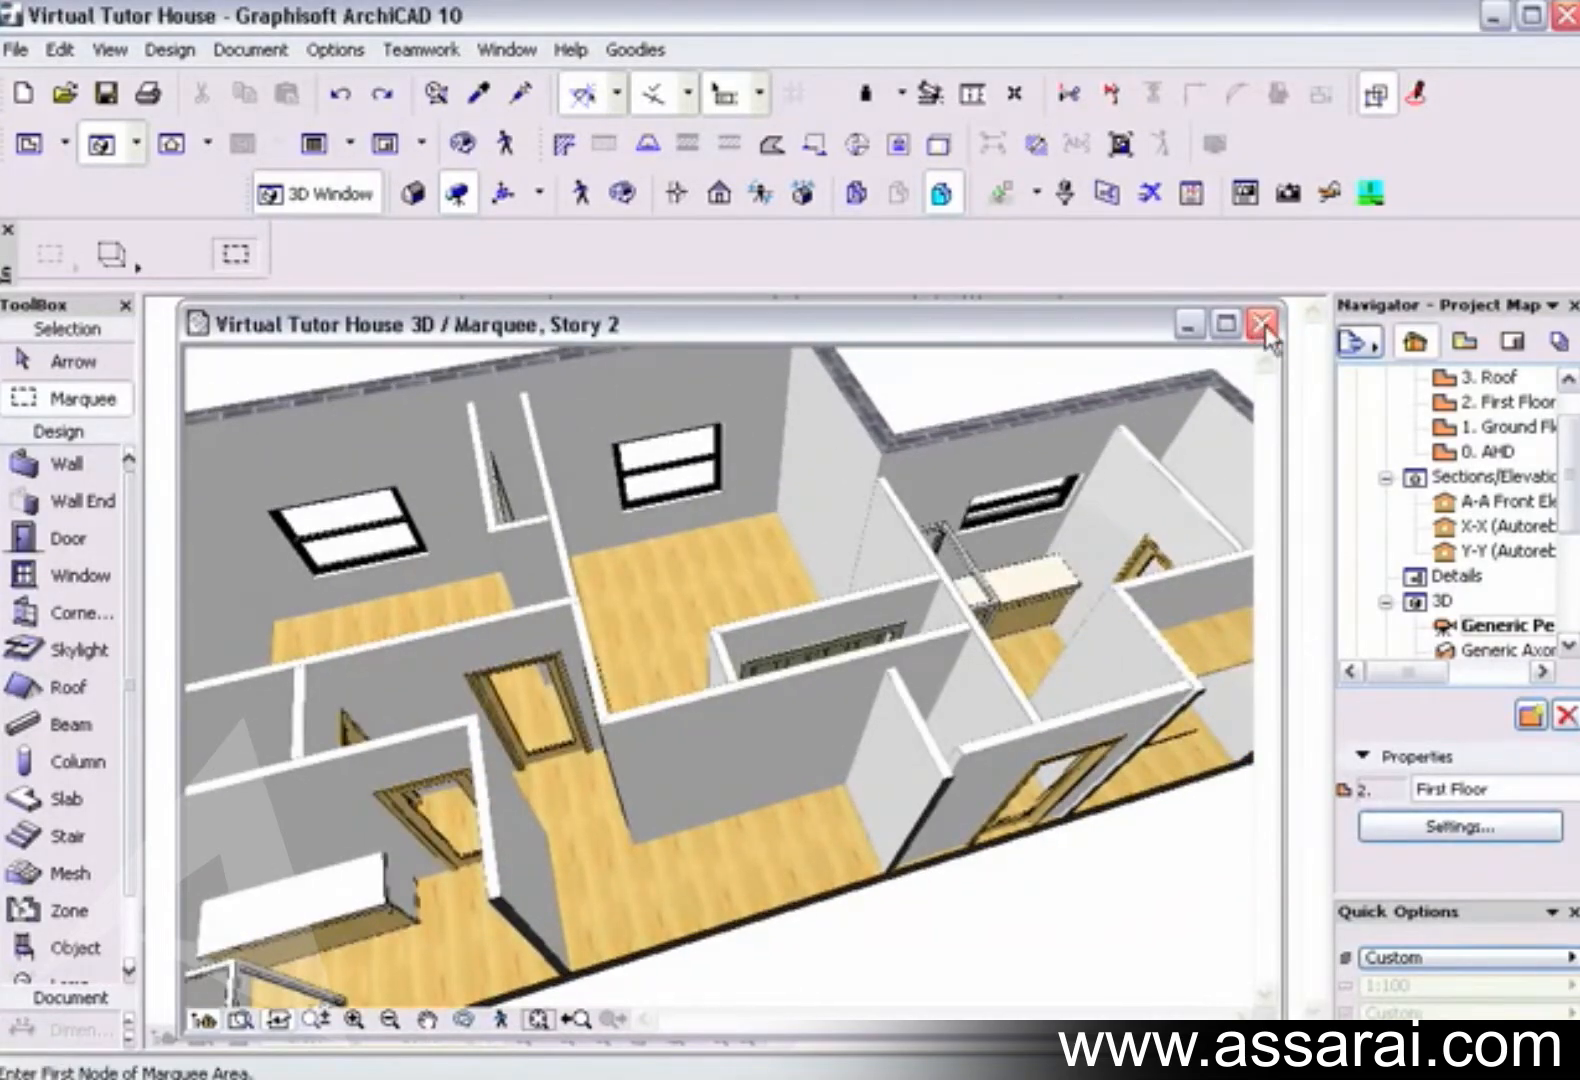
{"action": "left_click", "coordinate": [1262, 324]}
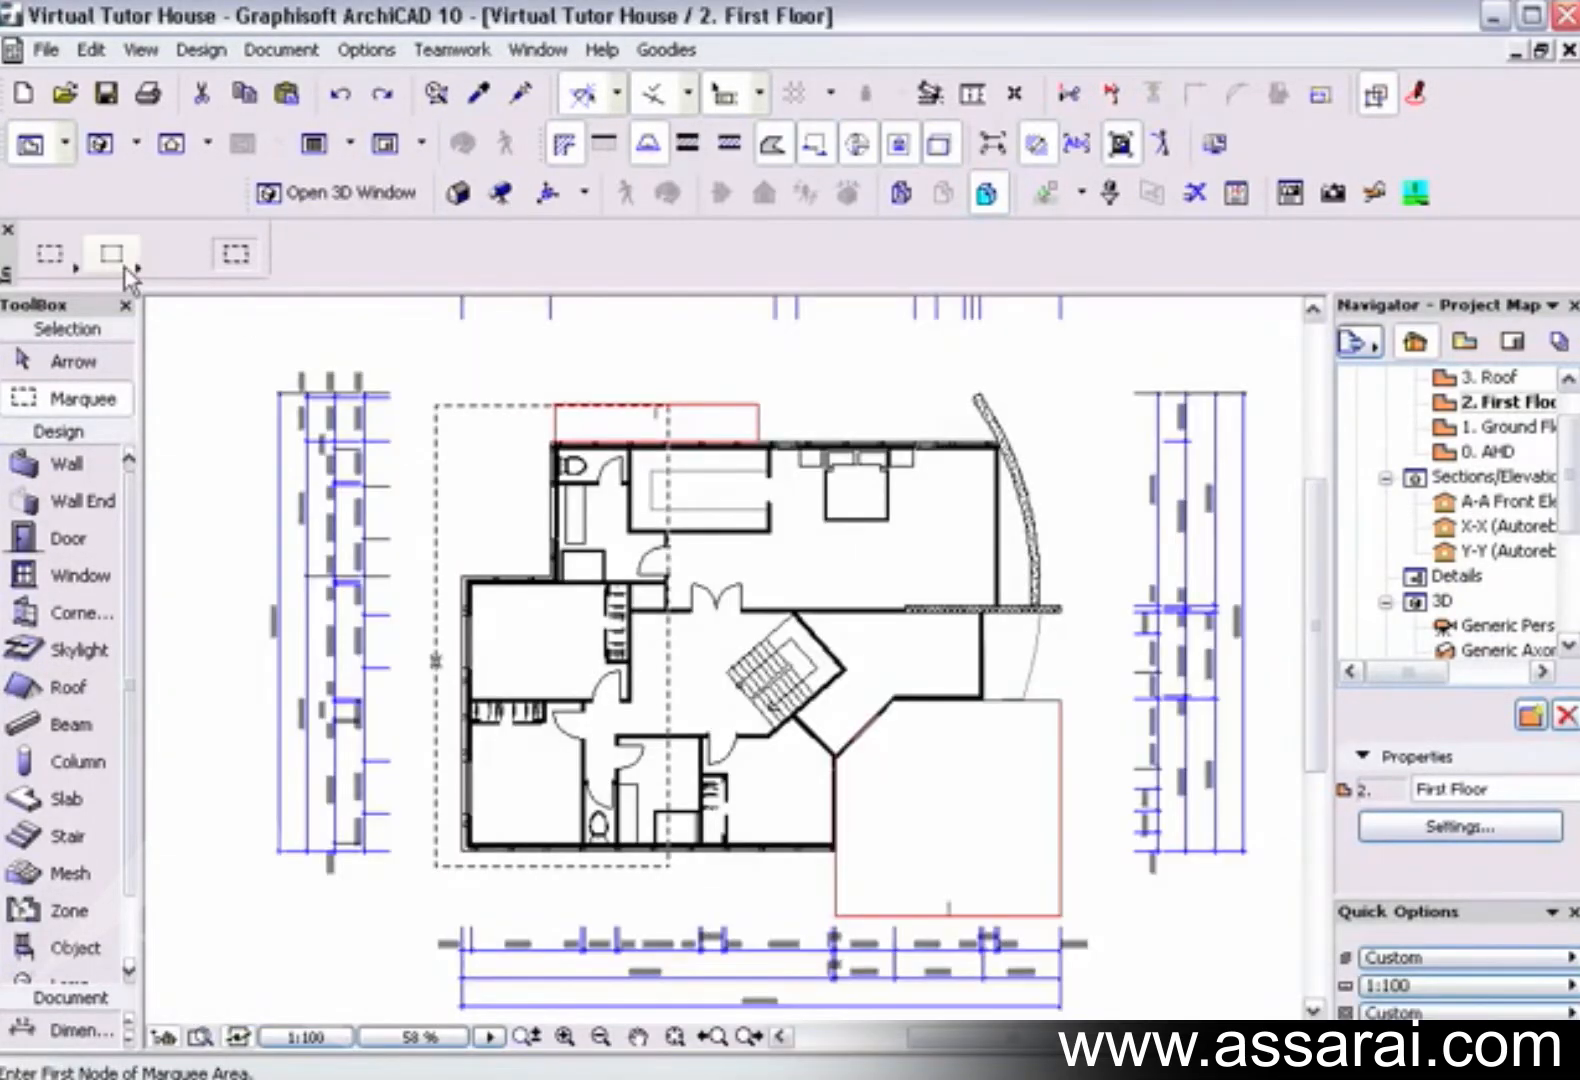
Step: Switch the marquee to cover all stories and inspect the enclosed part of the house in 3D from outside
{"action": "left_click", "coordinate": [77, 265]}
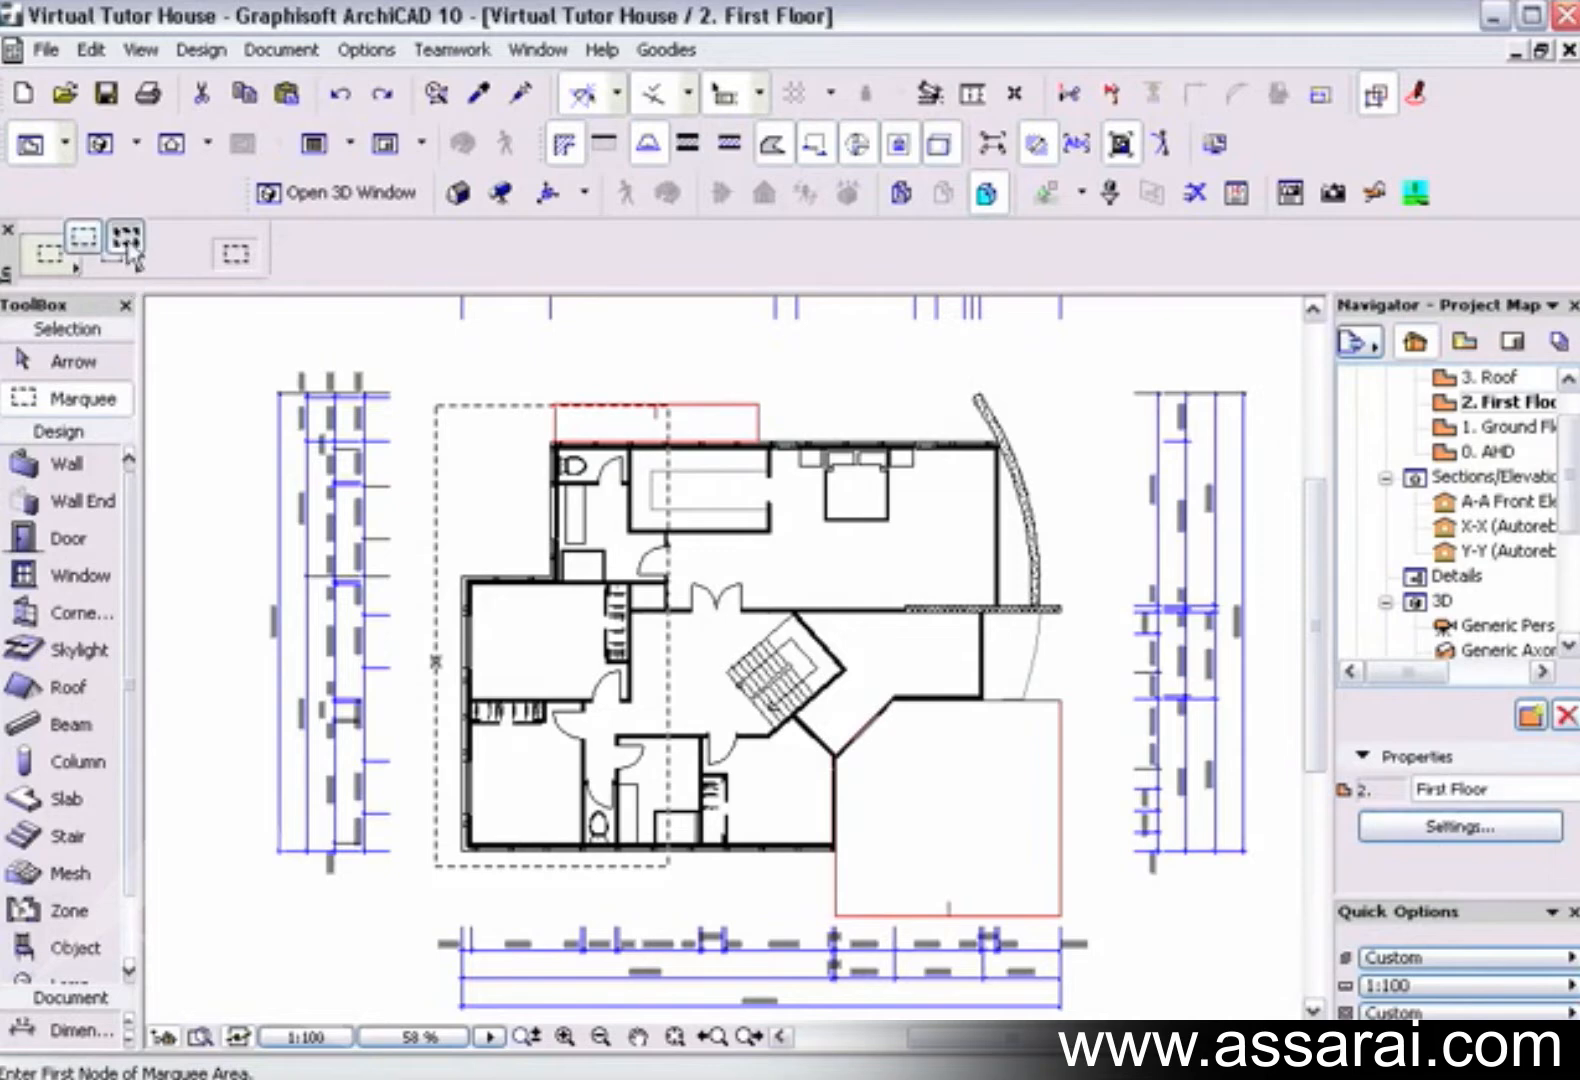
{"action": "left_click", "coordinate": [125, 240]}
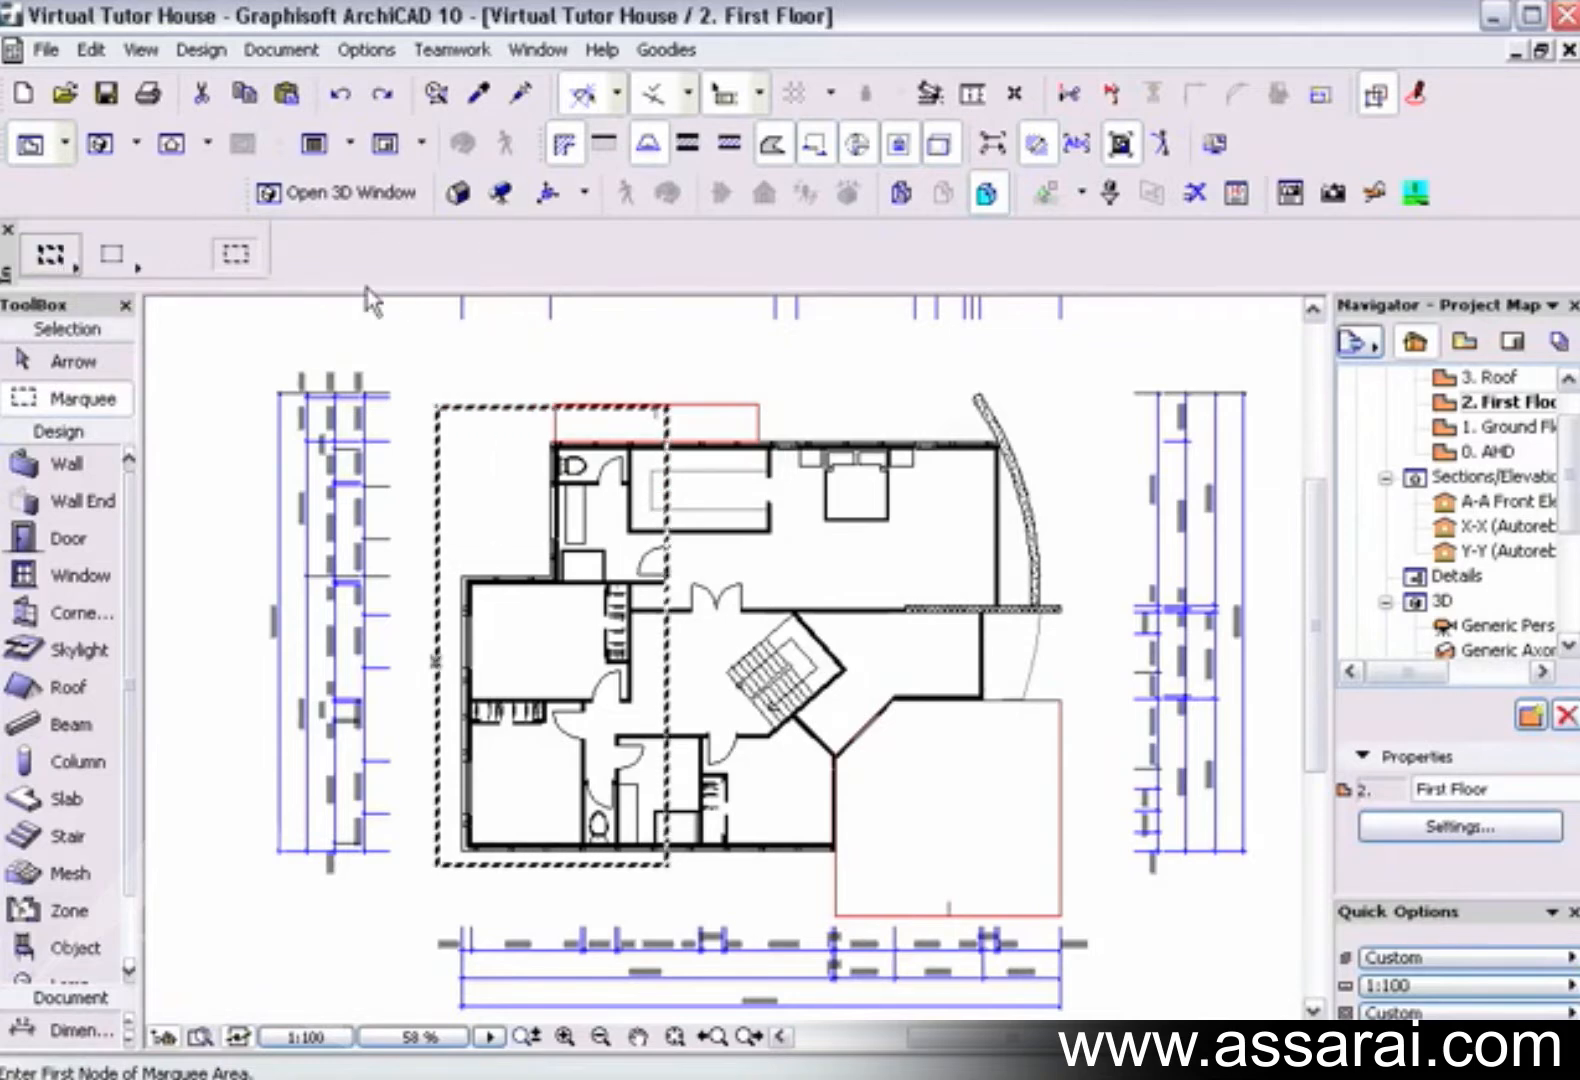
{"action": "key", "text": "F5"}
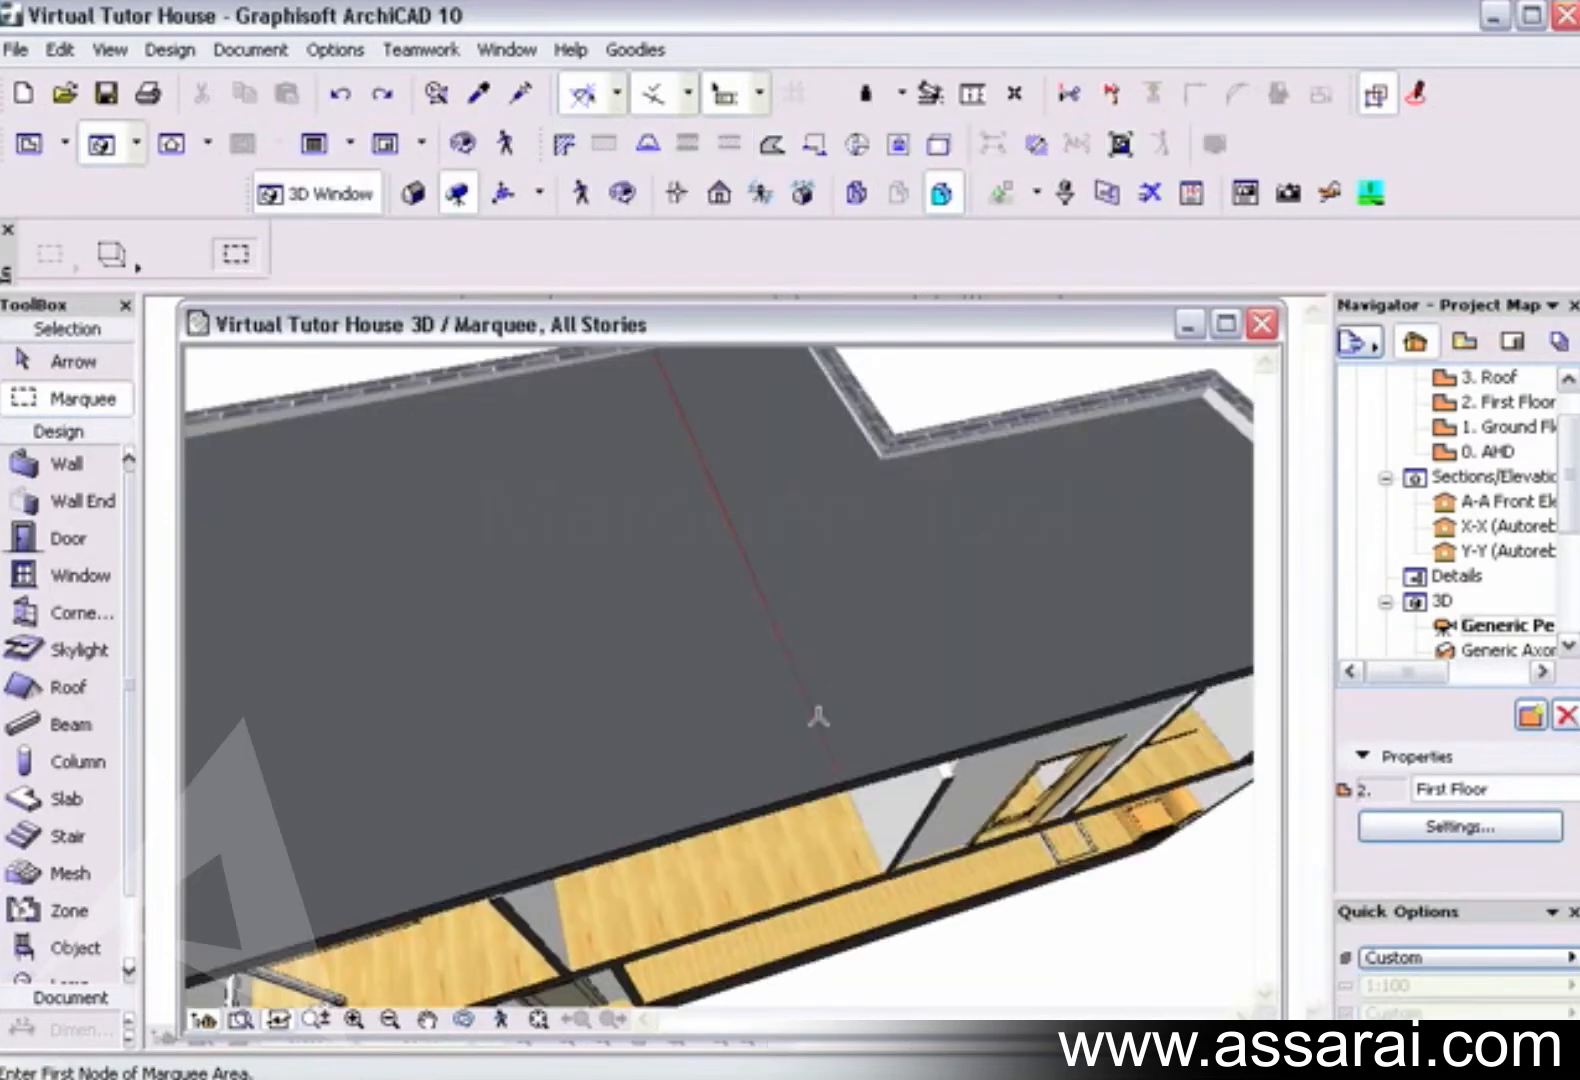
{"action": "mouse_move", "coordinate": [797, 737]}
{"action": "middle_mouse_down", "text": "shift"}
{"action": "mouse_move", "coordinate": [723, 606]}
{"action": "mouse_move", "coordinate": [705, 730]}
{"action": "mouse_move", "coordinate": [708, 688]}
{"action": "mouse_move", "coordinate": [656, 838]}
{"action": "mouse_move", "coordinate": [688, 660]}
{"action": "mouse_move", "coordinate": [700, 740]}
{"action": "mouse_move", "coordinate": [656, 656]}
{"action": "mouse_move", "coordinate": [569, 681]}
{"action": "mouse_move", "coordinate": [838, 694]}
{"action": "mouse_move", "coordinate": [652, 652]}
{"action": "mouse_move", "coordinate": [942, 829]}
{"action": "mouse_move", "coordinate": [955, 760]}
{"action": "mouse_move", "coordinate": [925, 745]}
{"action": "mouse_move", "coordinate": [631, 708]}
{"action": "mouse_move", "coordinate": [790, 748]}
{"action": "middle_mouse_up", "text": "shift"}
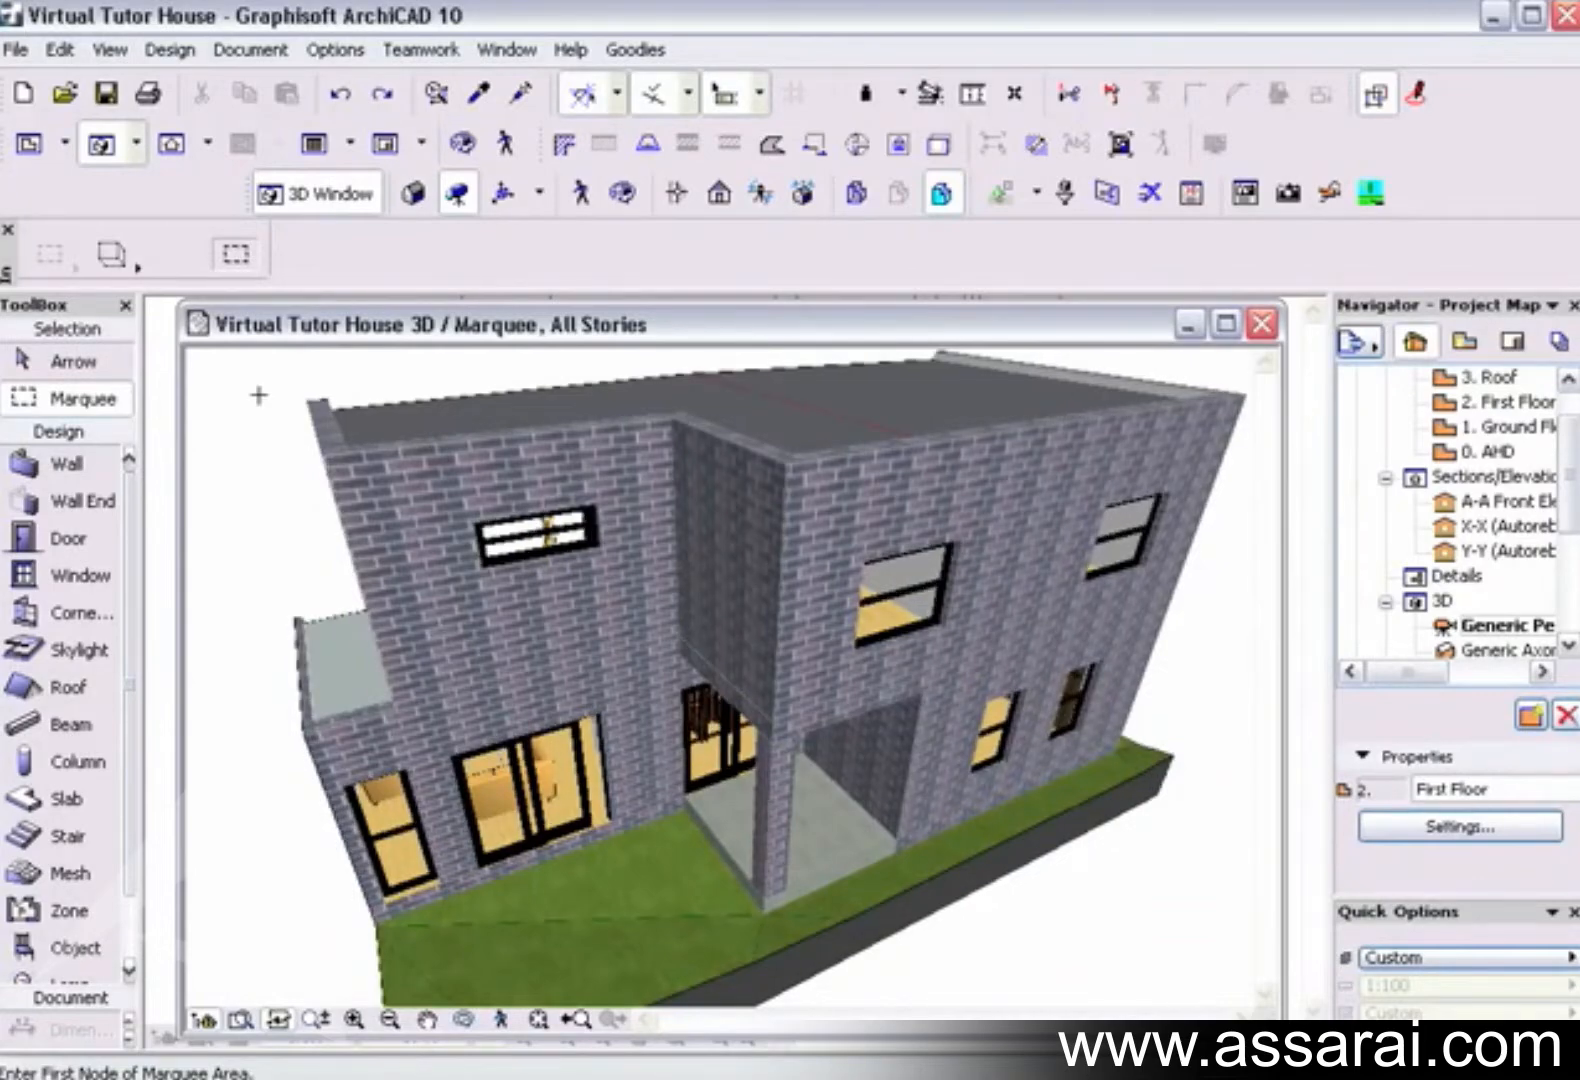
{"action": "left_click", "coordinate": [1263, 323]}
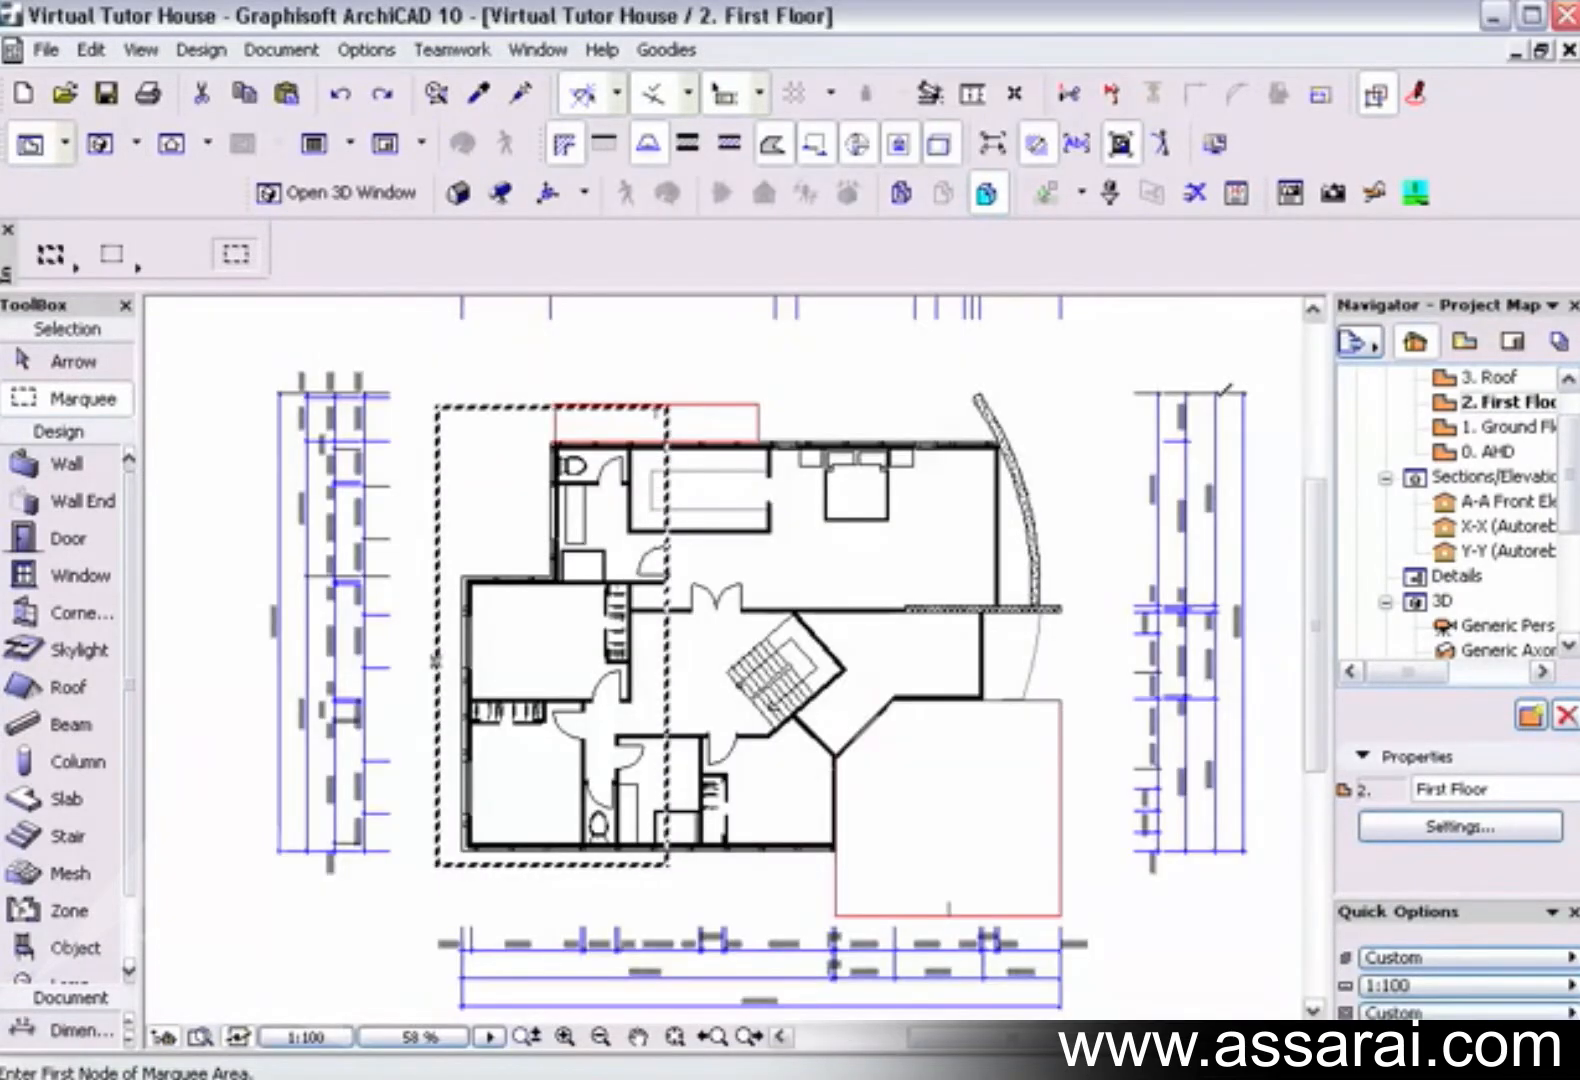
Step: Replace the rectangular marquee with a seven-cornered polygonal one around the same side of the house, cutting diagonally through the rooms
{"action": "left_click", "coordinate": [127, 262]}
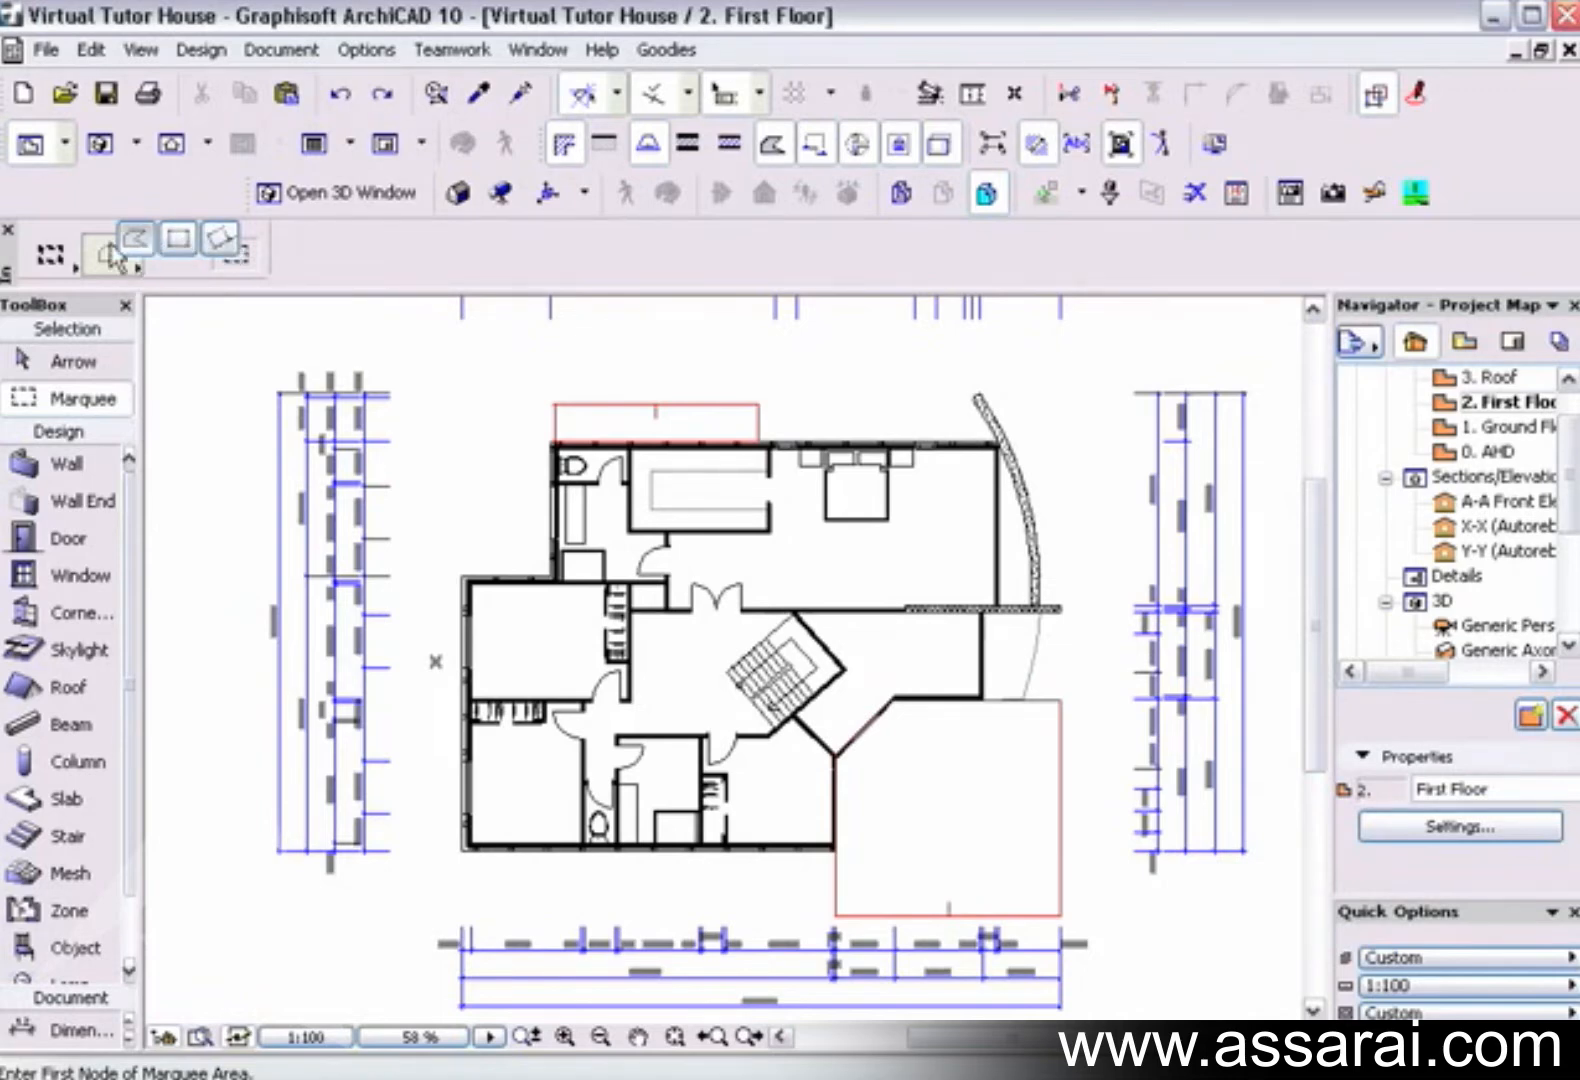
{"action": "left_click", "coordinate": [137, 240]}
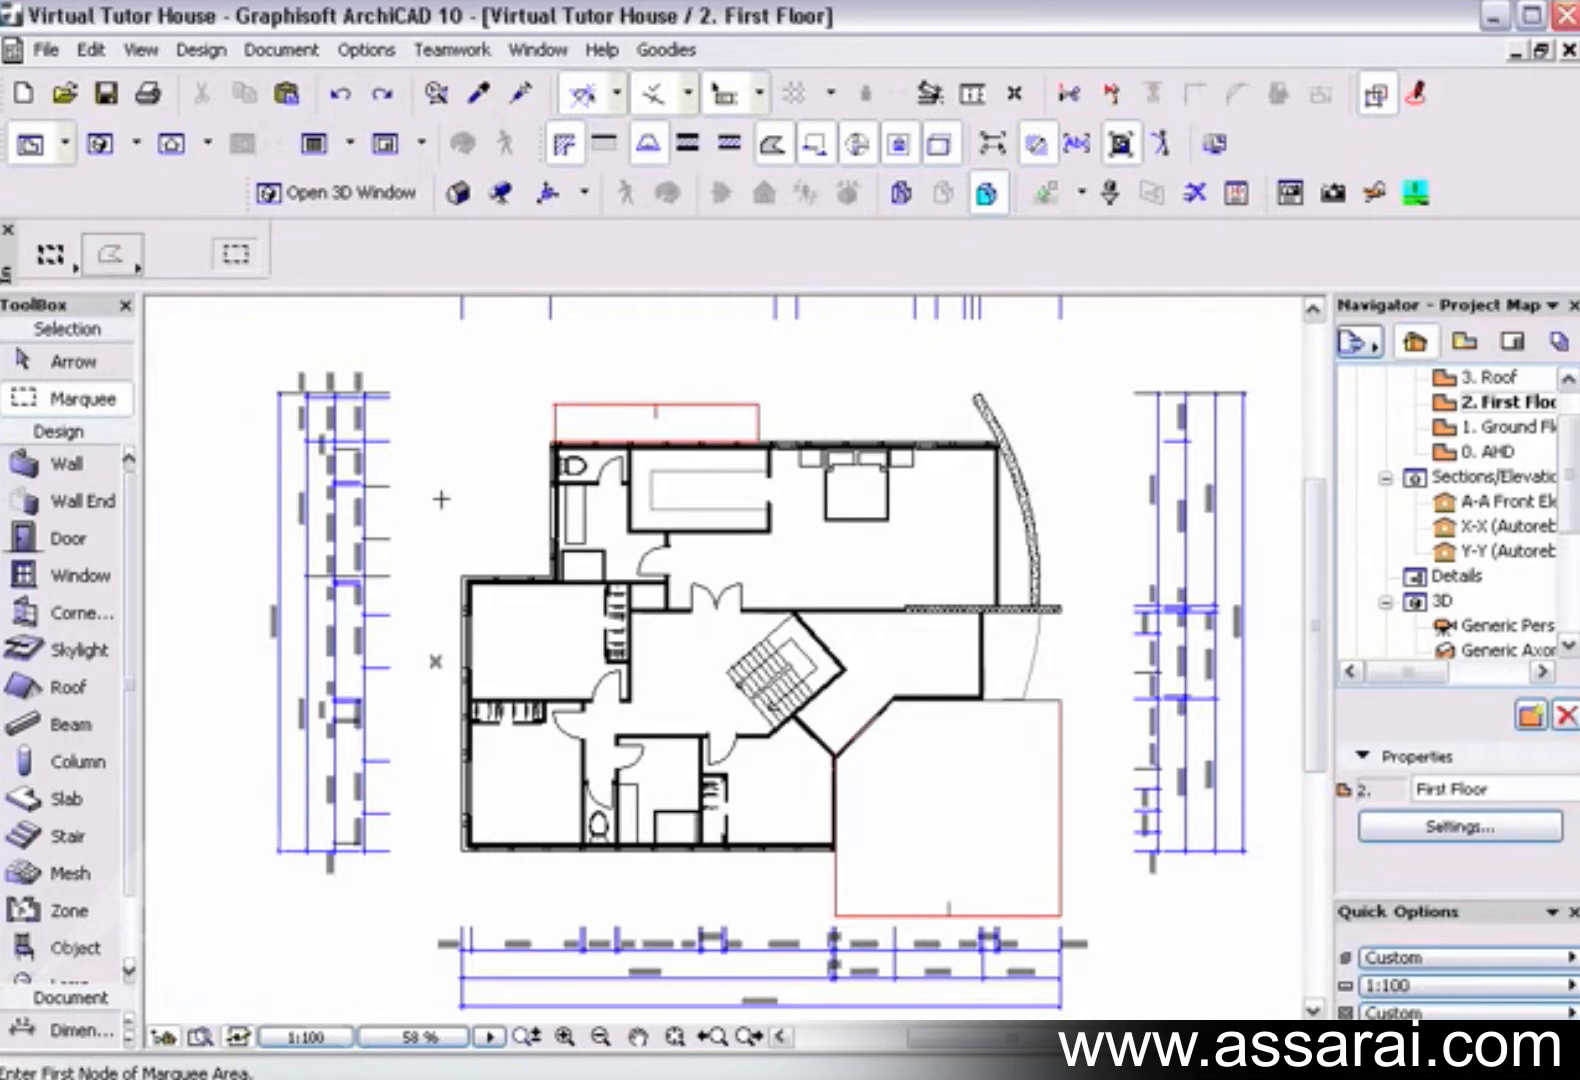
{"action": "left_click", "coordinate": [417, 521]}
{"action": "left_click", "coordinate": [618, 358]}
{"action": "left_click", "coordinate": [715, 405]}
{"action": "left_click", "coordinate": [707, 584]}
{"action": "left_click", "coordinate": [582, 686]}
{"action": "left_click", "coordinate": [620, 848]}
{"action": "left_click", "coordinate": [460, 931]}
{"action": "left_click", "coordinate": [417, 521]}
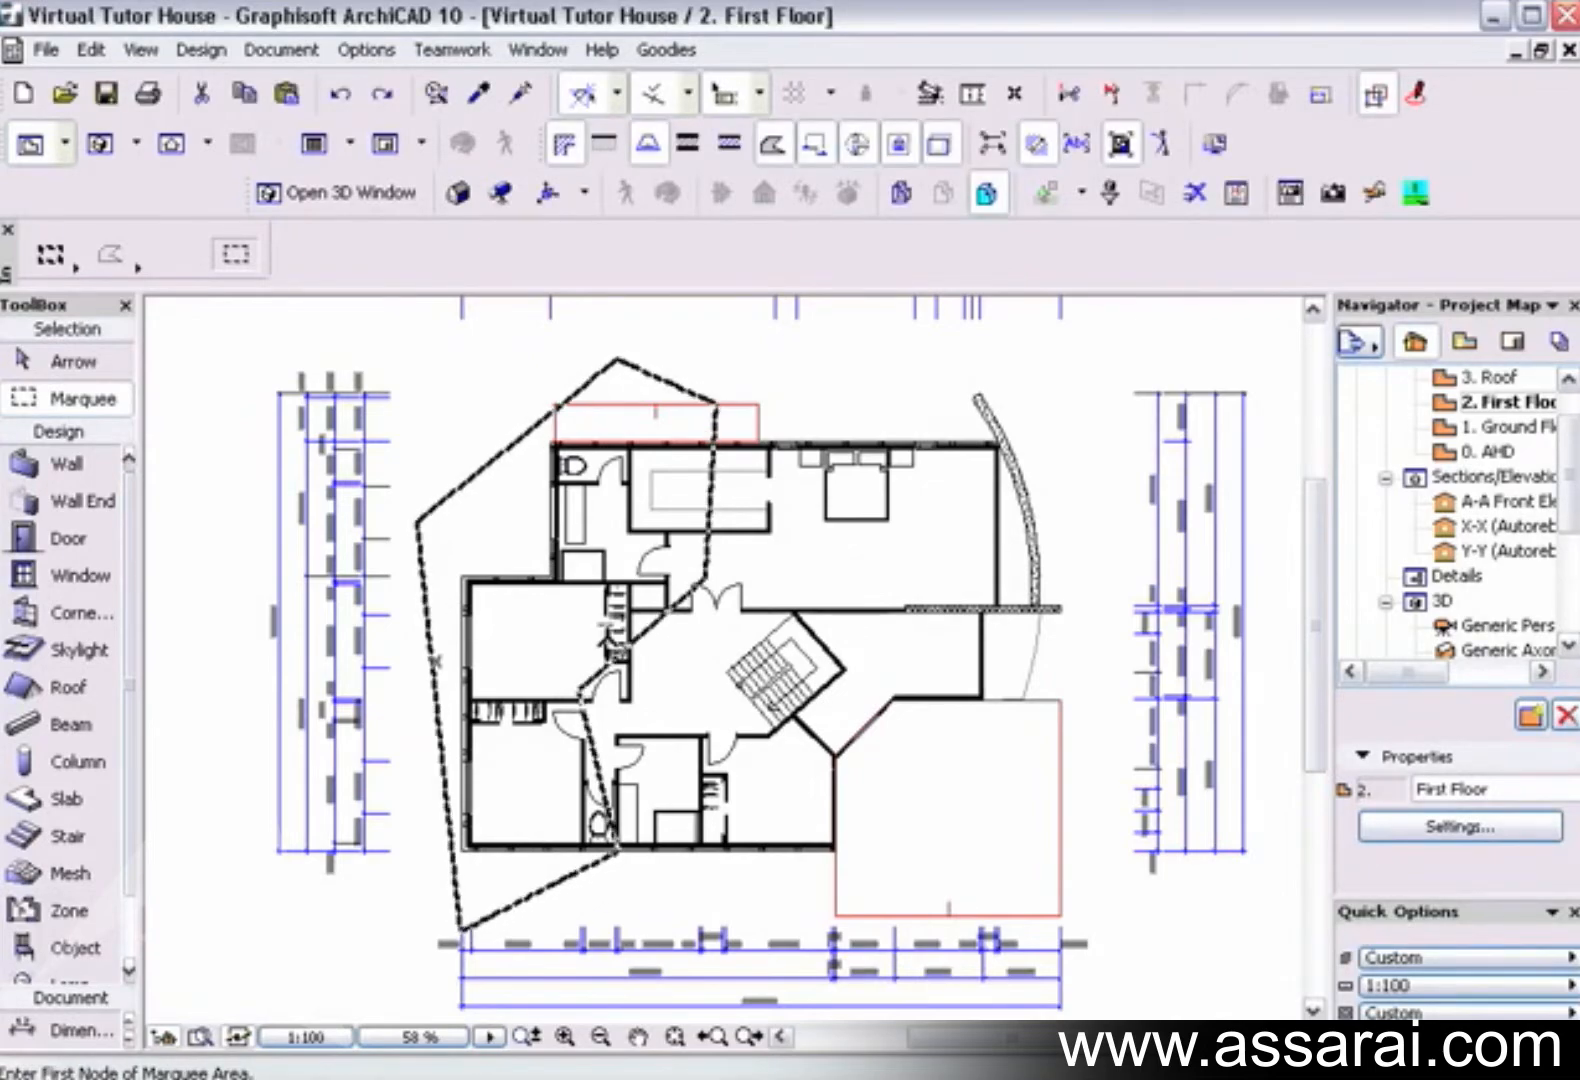
Step: Inspect the house portion cut by the polygonal marquee in 3D, and remove the marquee from the plan
{"action": "key", "text": "F5"}
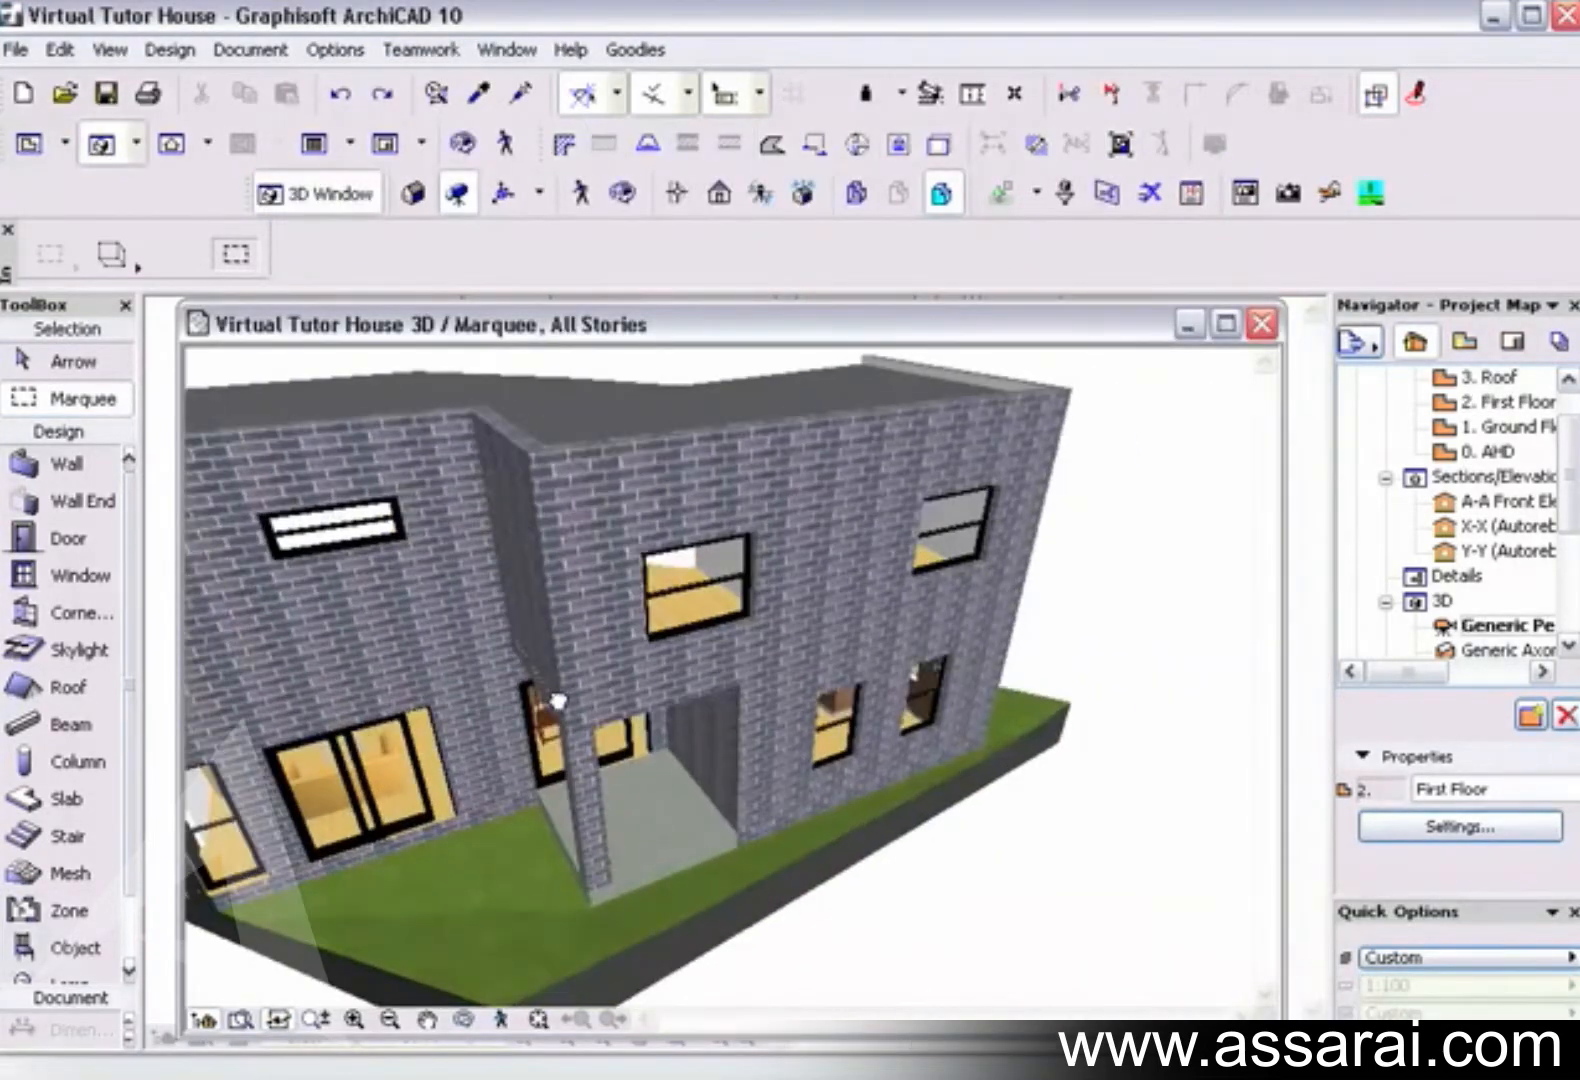
{"action": "middle_click_drag", "start_coordinate": [733, 708], "coordinate": [809, 581], "text": "shift"}
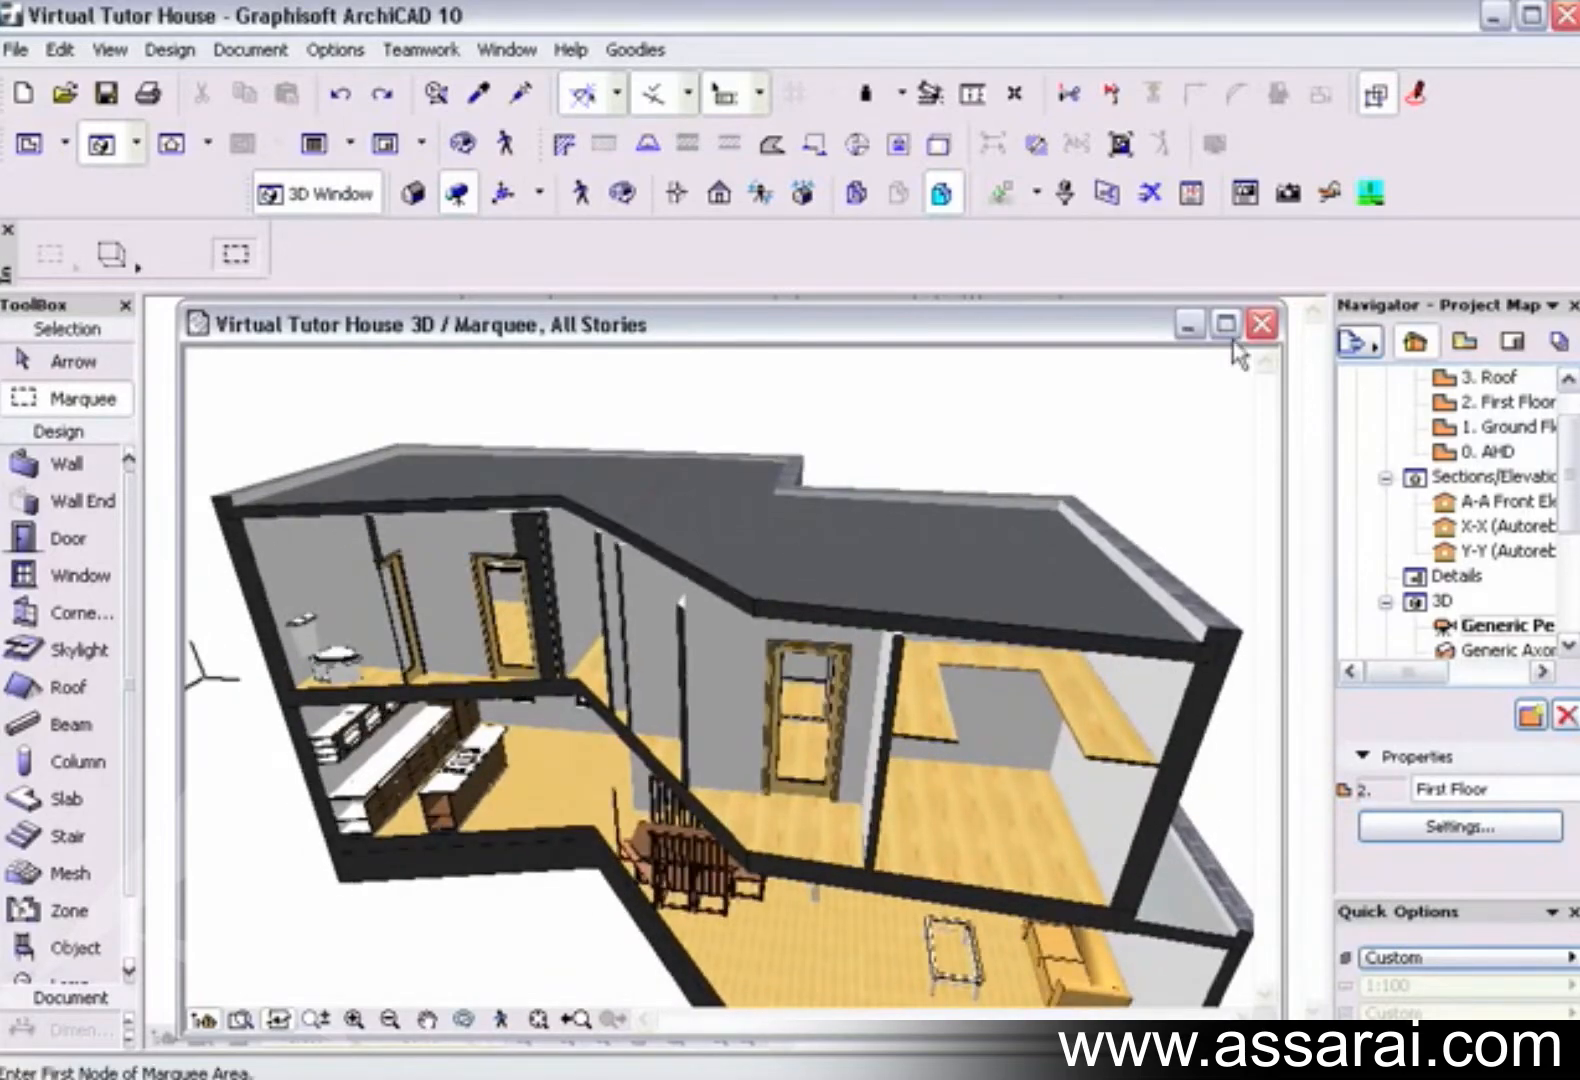
{"action": "left_click", "coordinate": [1263, 324]}
{"action": "right_click", "coordinate": [748, 361]}
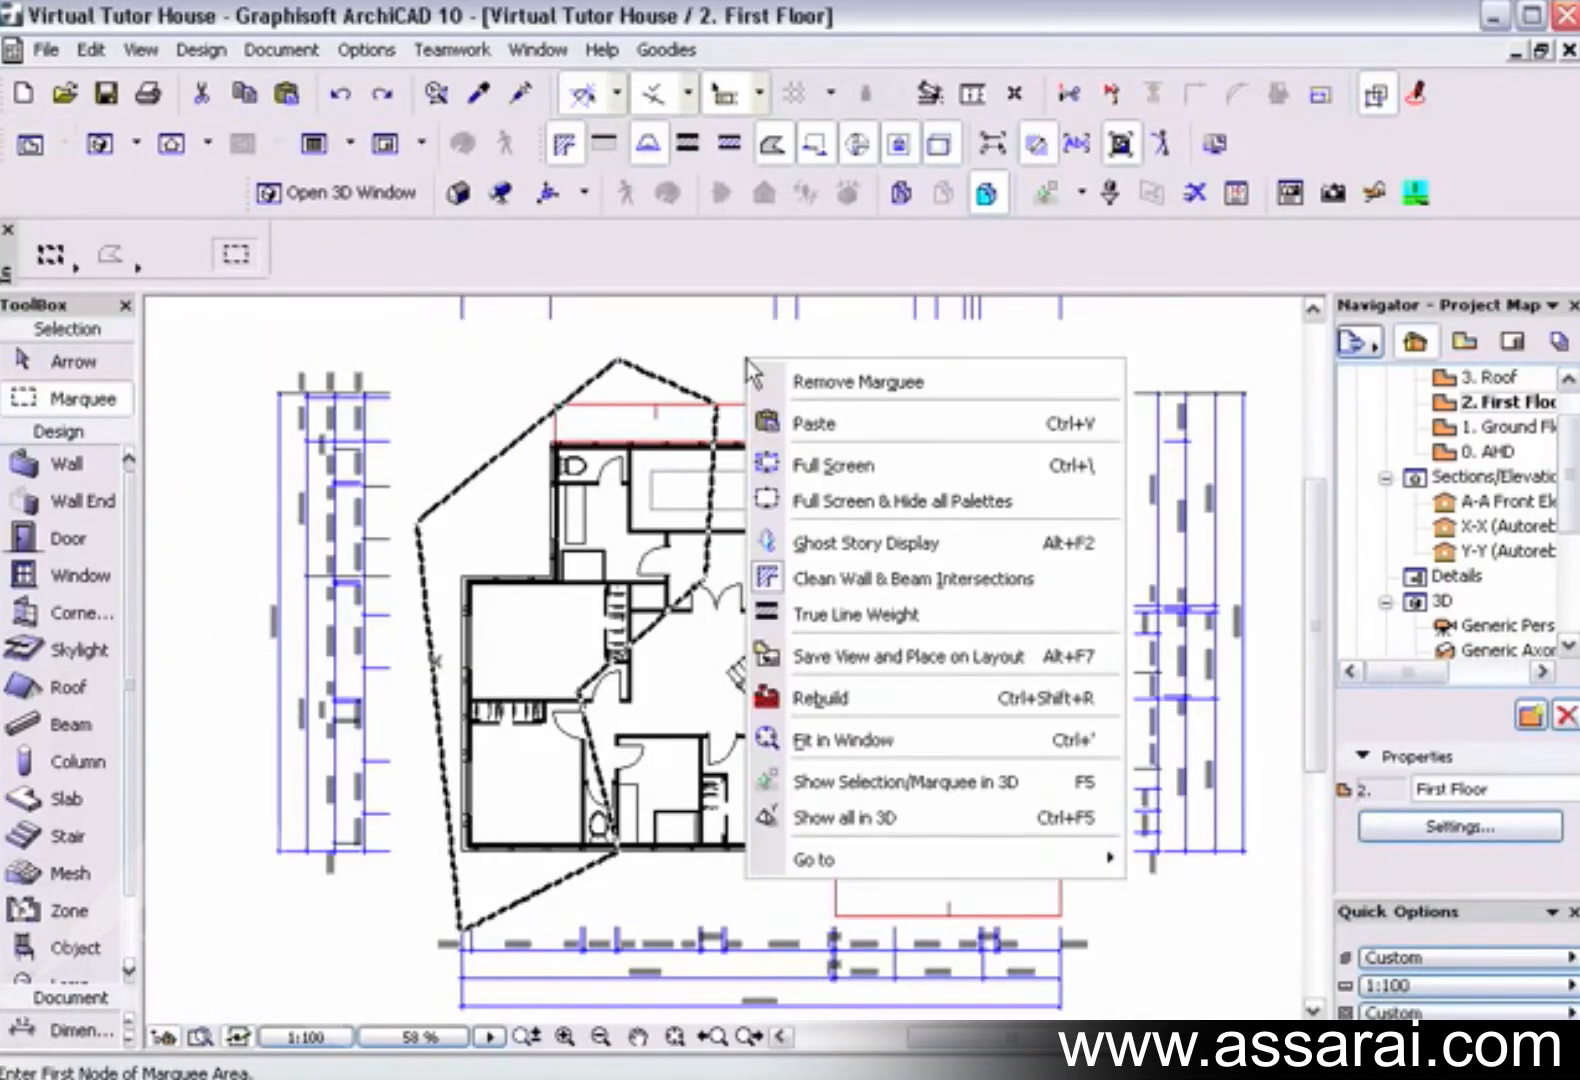
{"action": "left_click", "coordinate": [805, 385]}
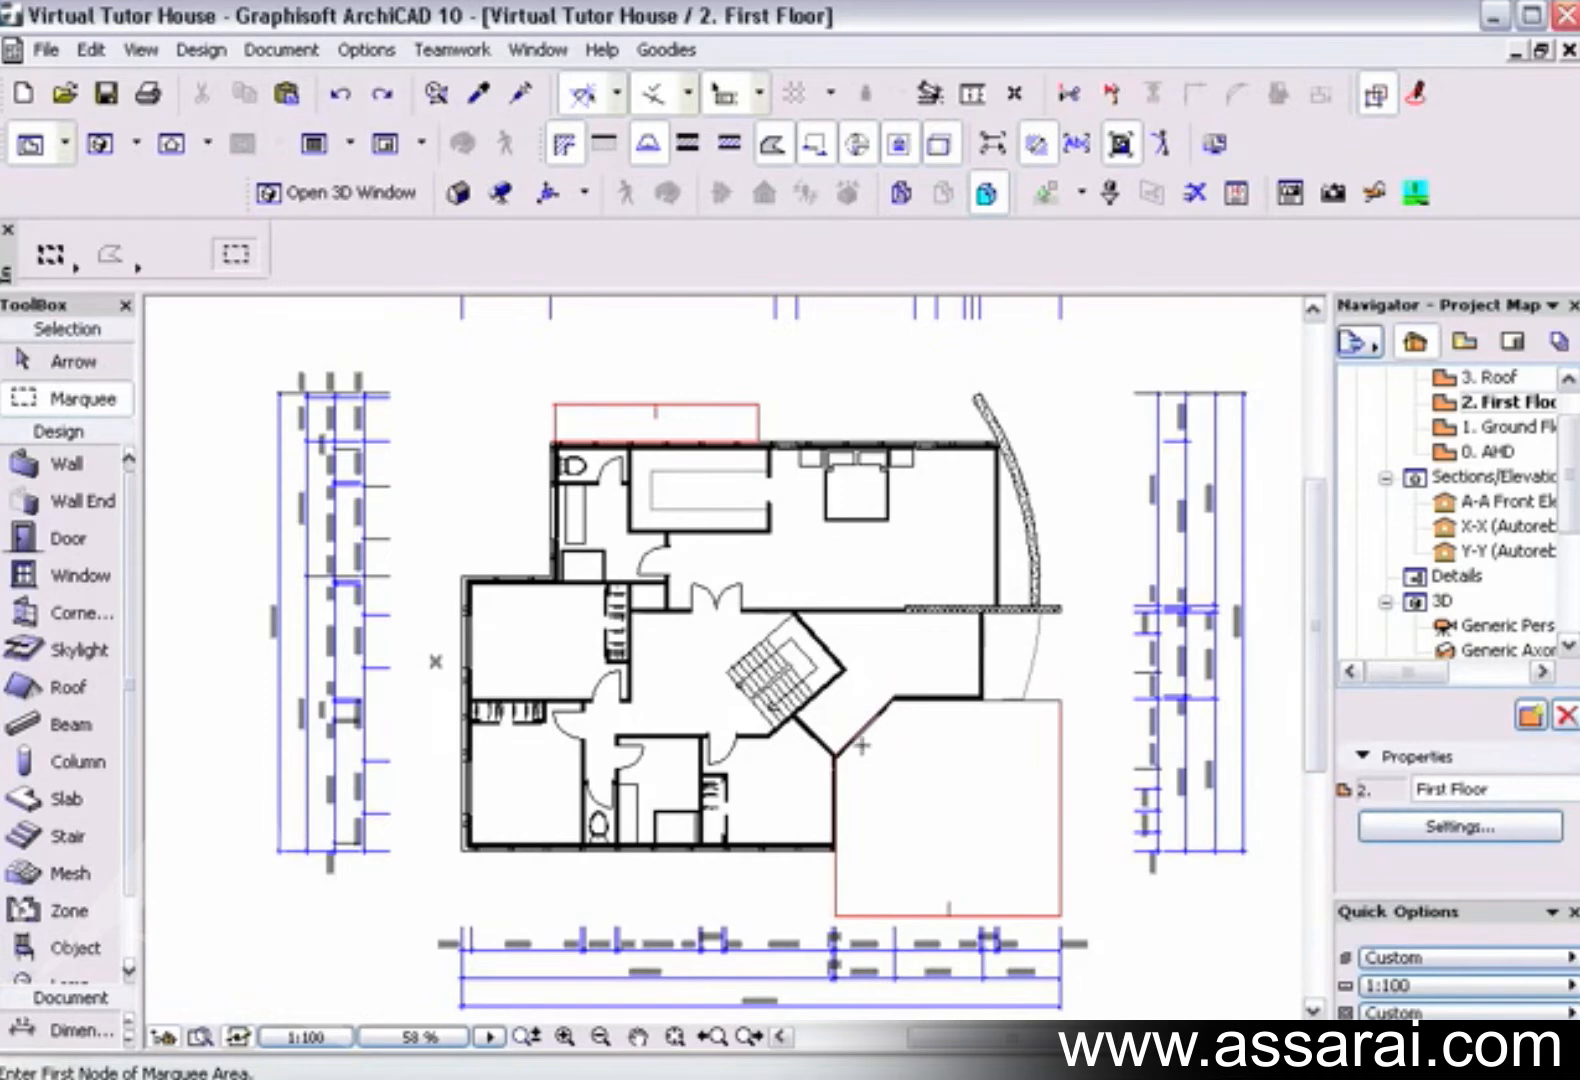
Step: Return to the 3D view of the cut house, frame the upper-floor door in a flat rectangular marquee and copy that image
{"action": "key", "text": "F5"}
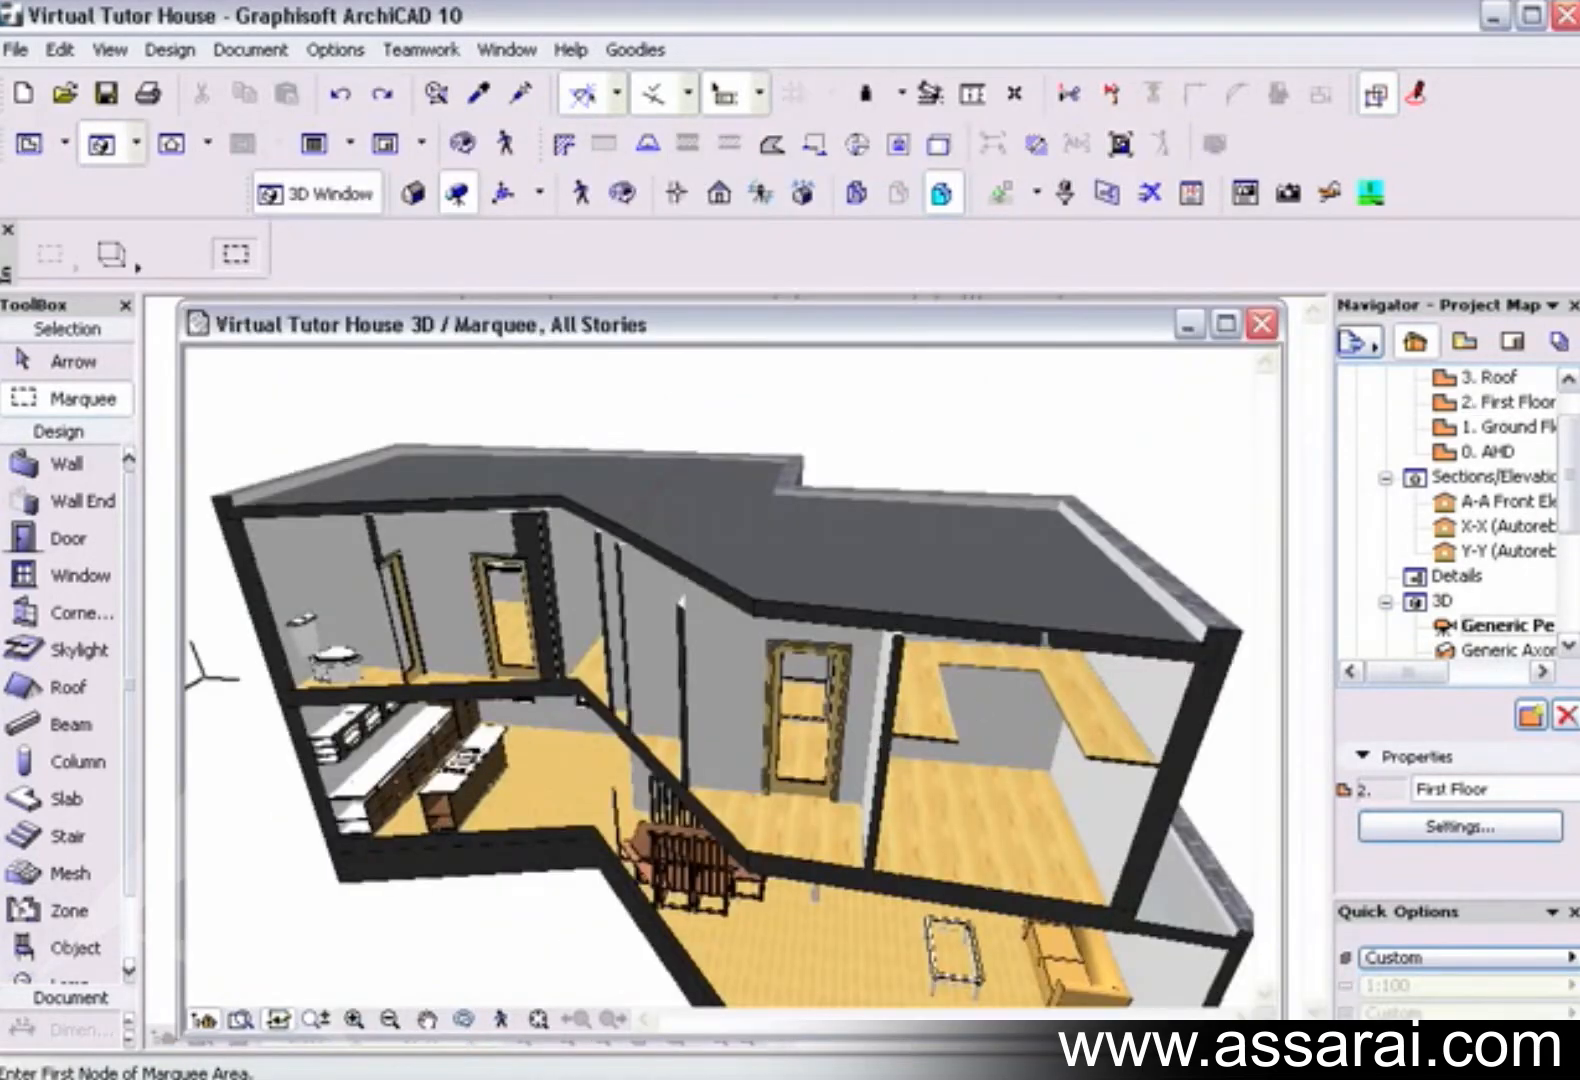
{"action": "middle_click_drag", "start_coordinate": [883, 620], "coordinate": [869, 525]}
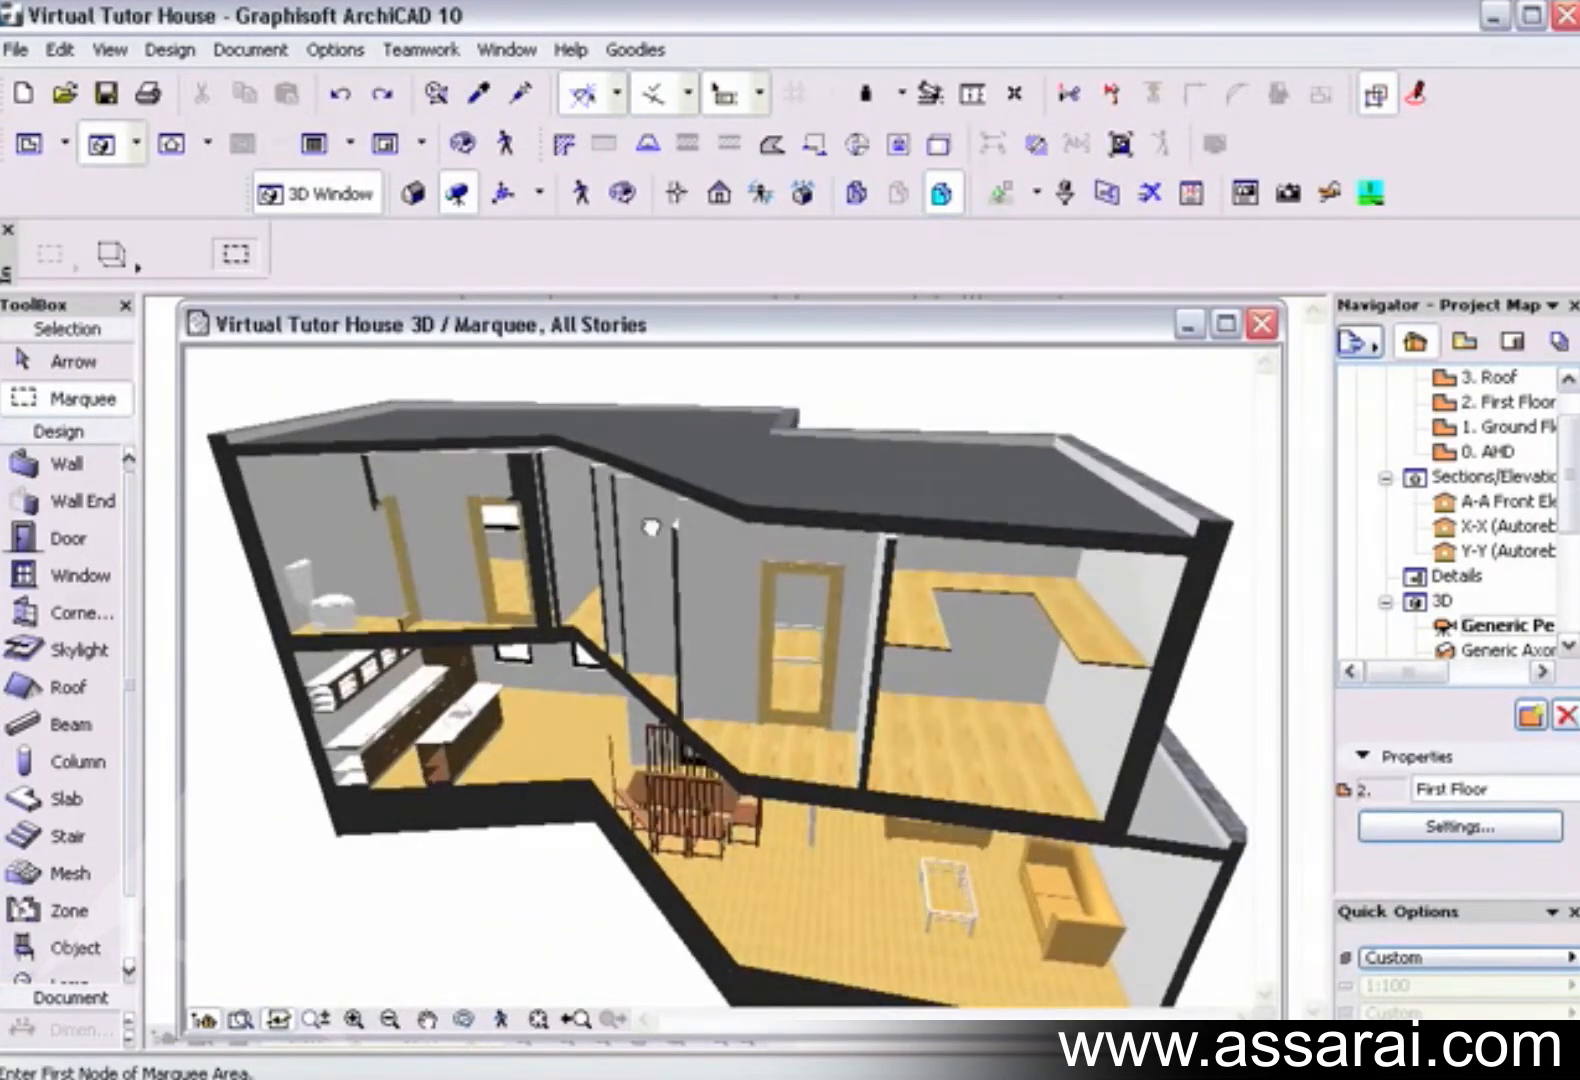
{"action": "left_click", "coordinate": [133, 270]}
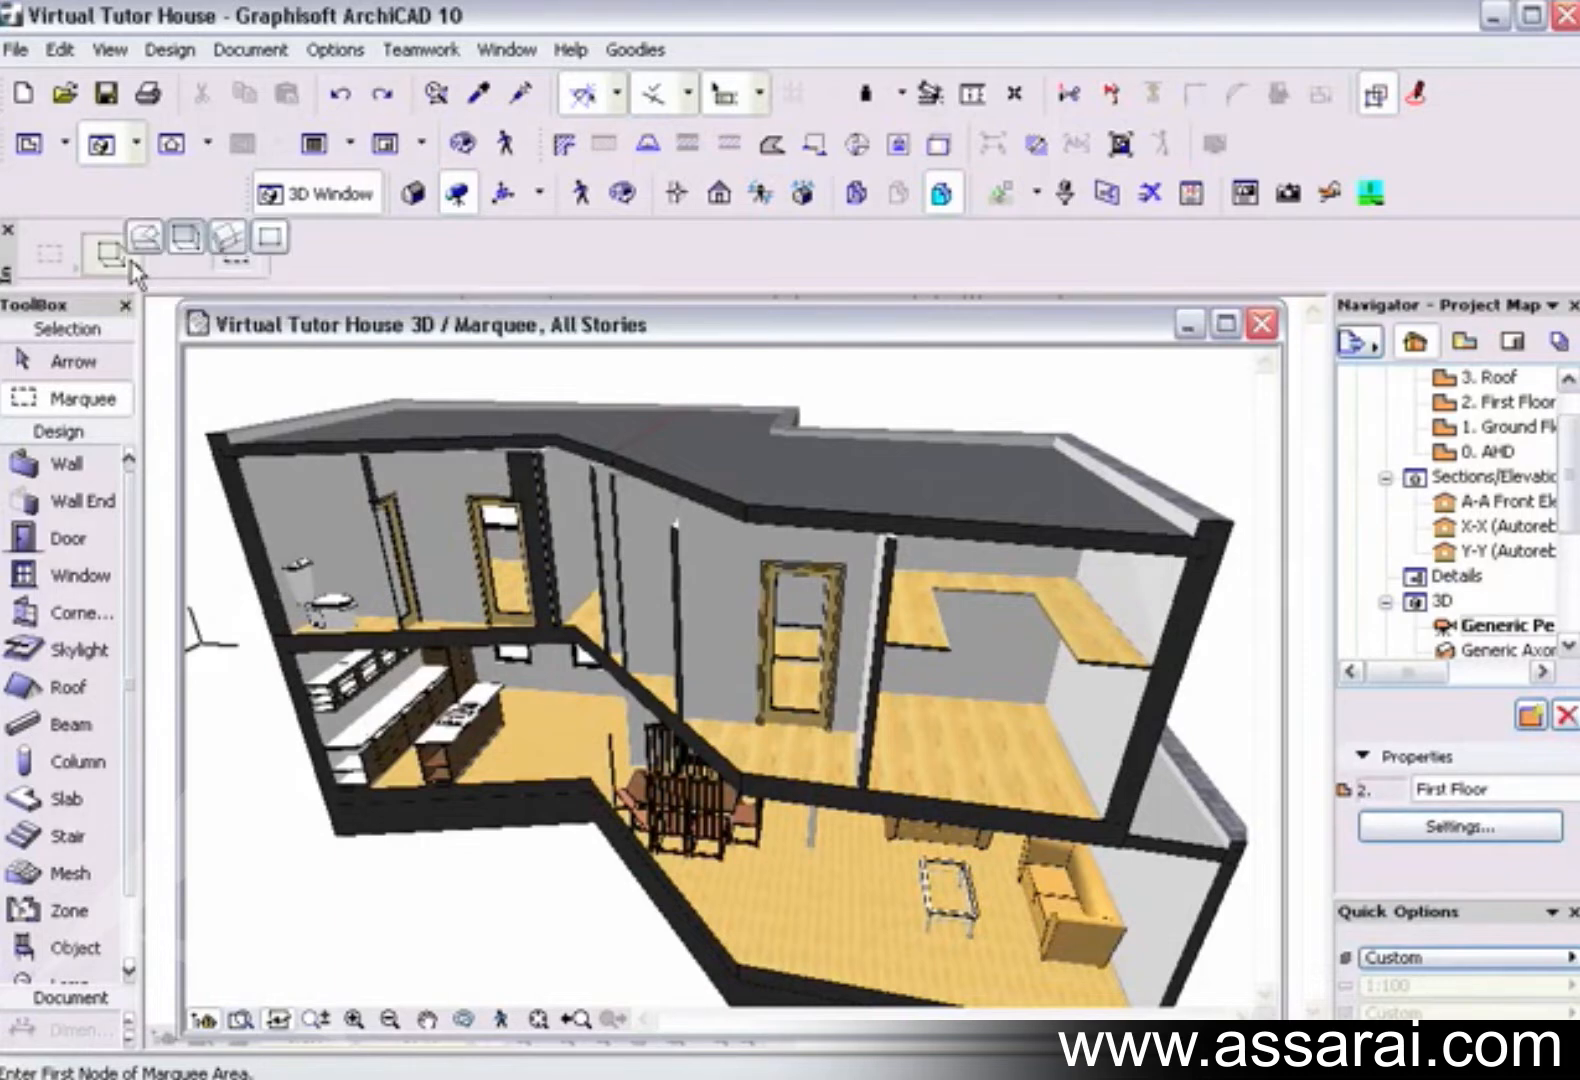
{"action": "left_click", "coordinate": [268, 236]}
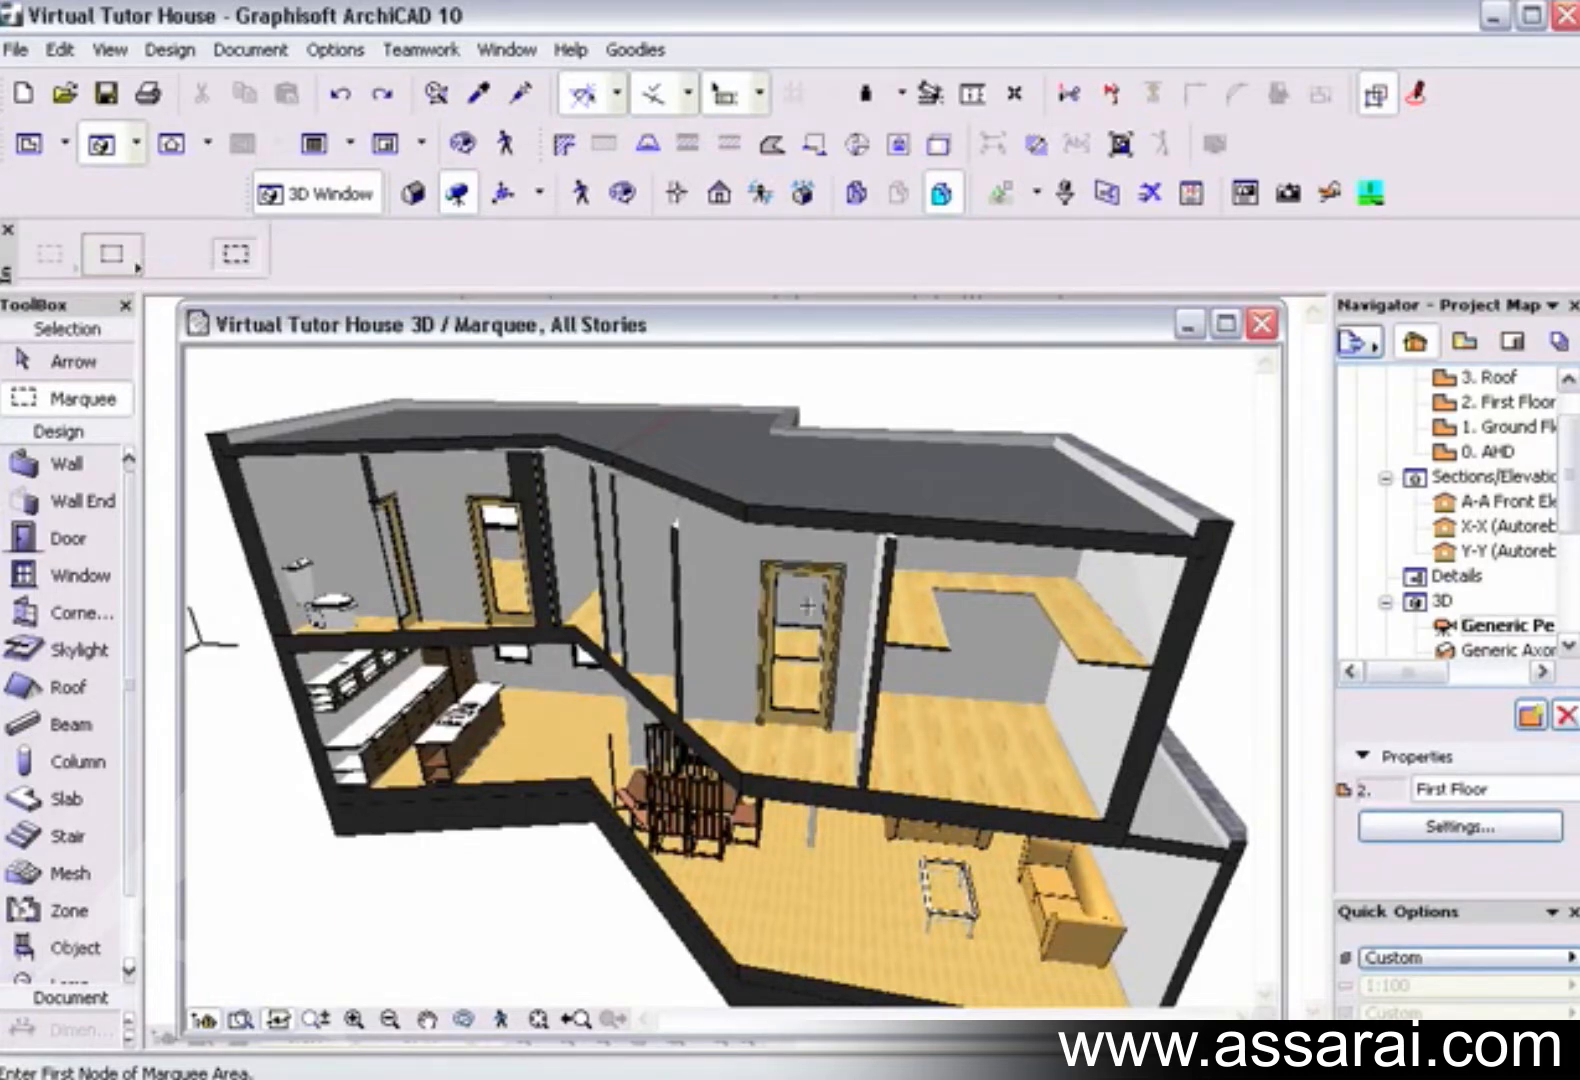
{"action": "left_click", "coordinate": [716, 535]}
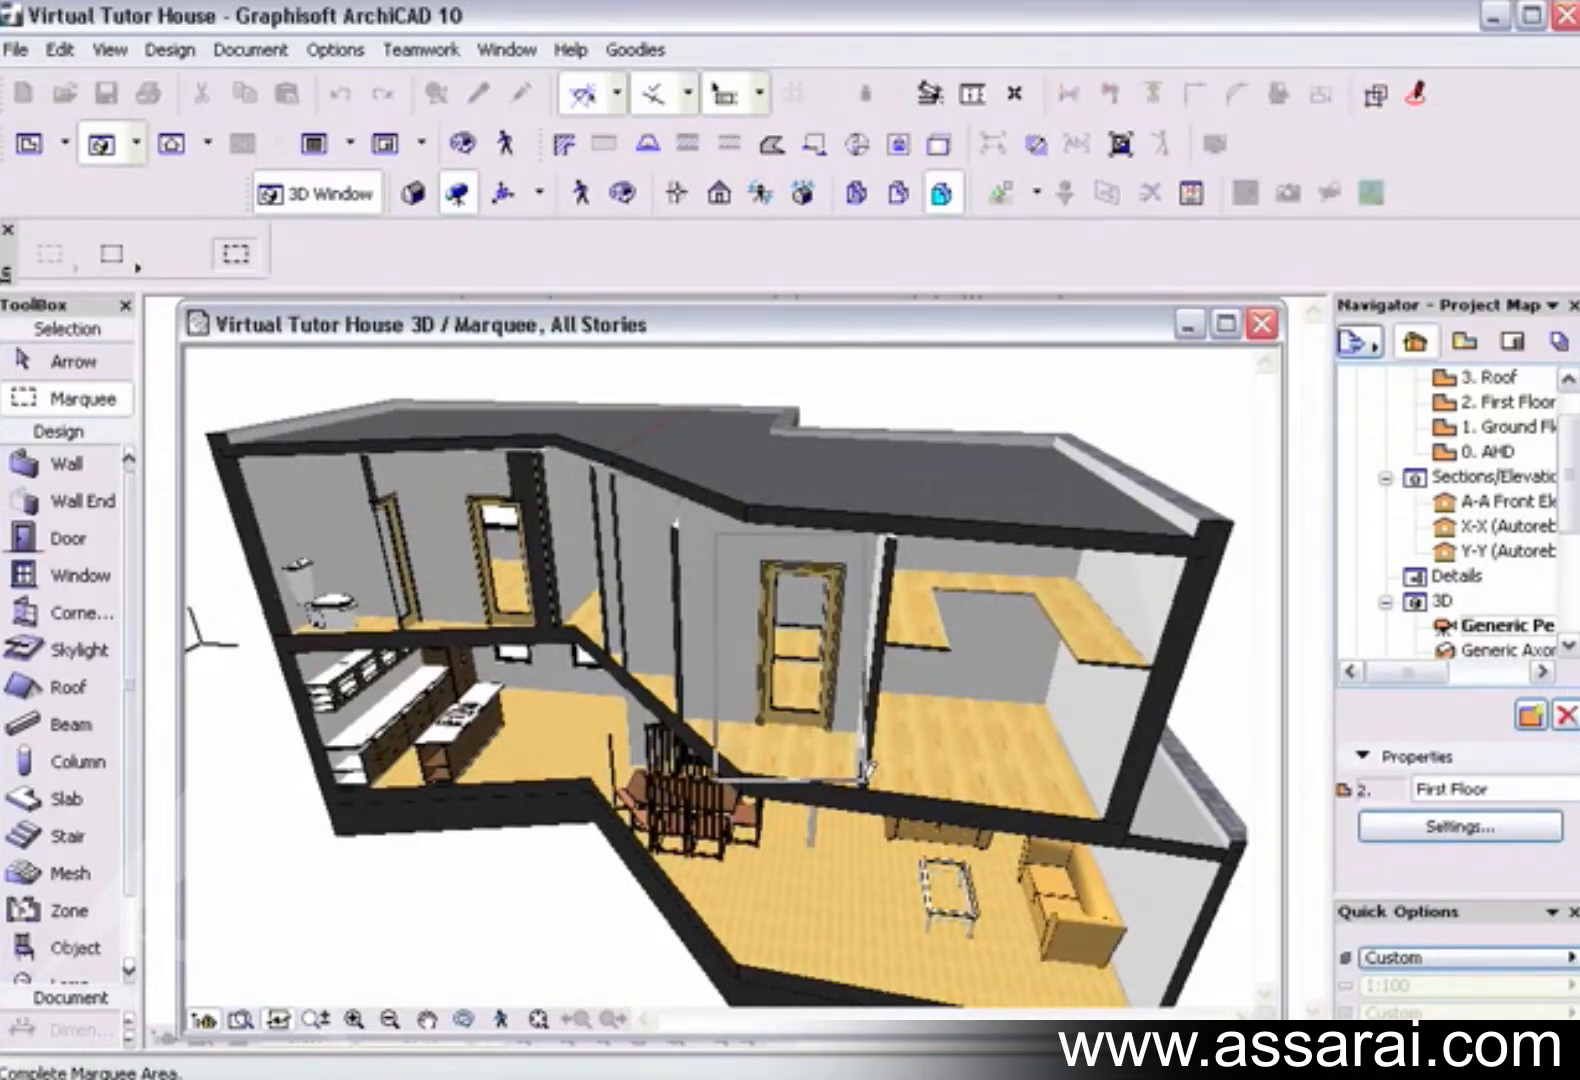
{"action": "left_click", "coordinate": [870, 791]}
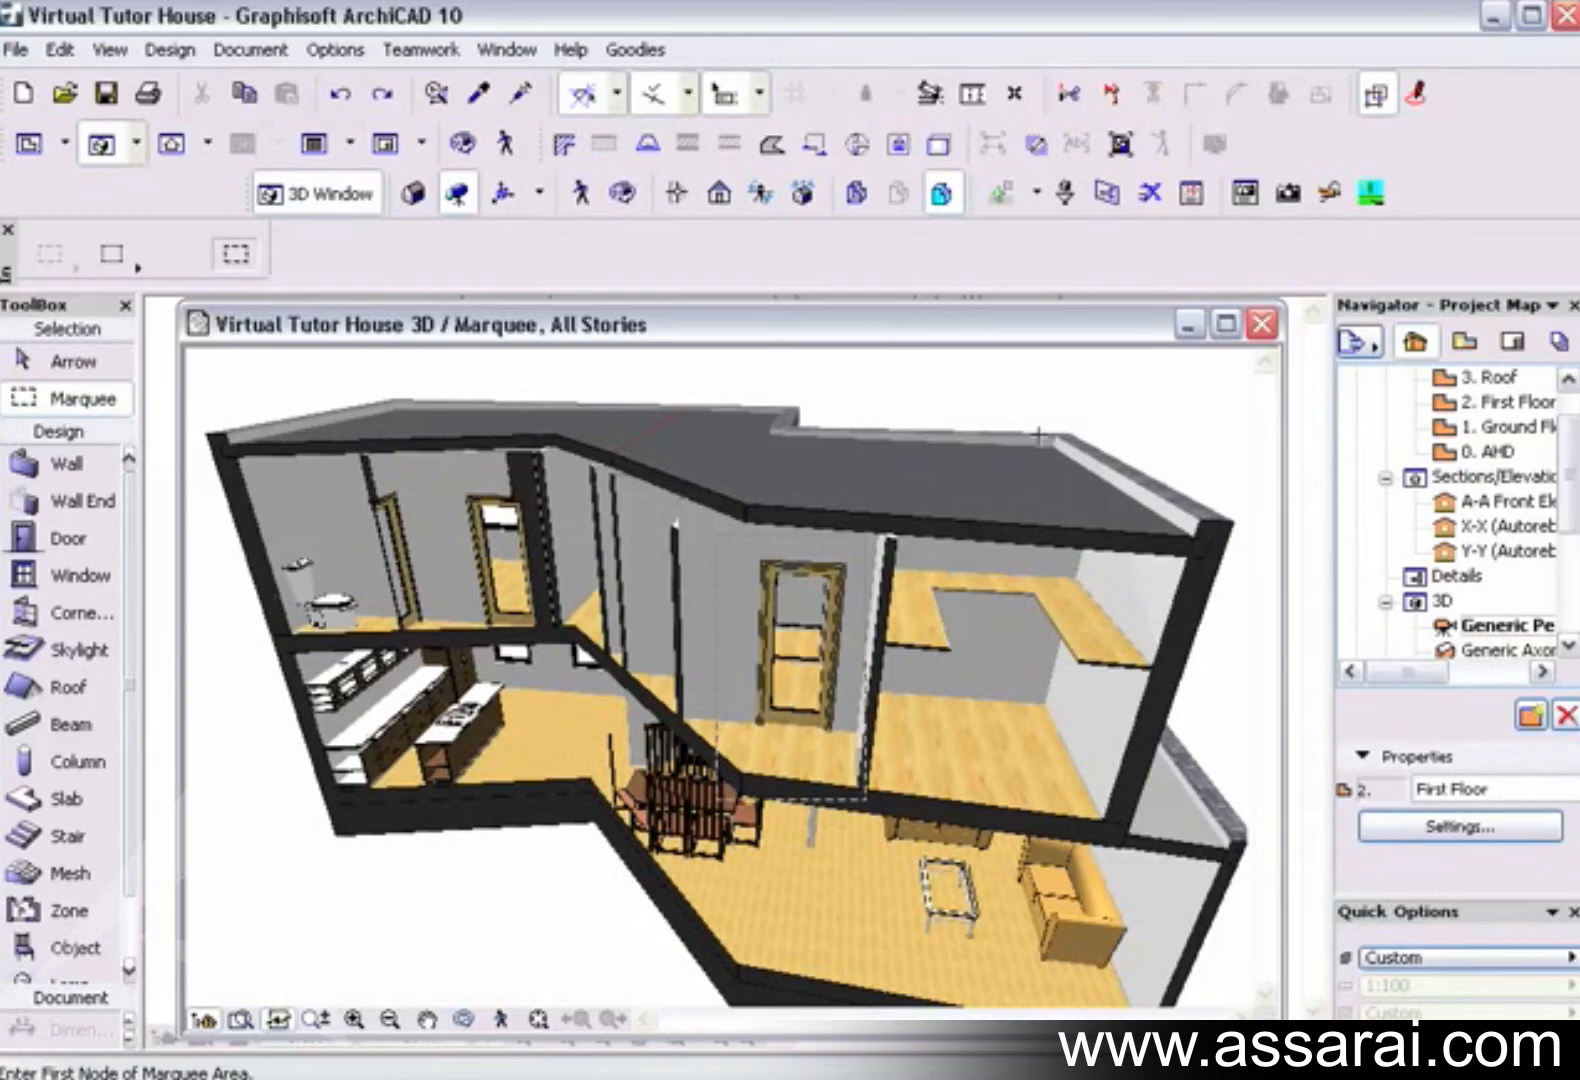
Step: Close the 3D view and paste the copied door picture into the empty area beside the First Floor plan's dimension lines
{"action": "left_click", "coordinate": [1263, 325]}
{"action": "scroll", "coordinate": [822, 534], "scroll_direction": "down", "scroll_amount": 1}
{"action": "middle_click_drag", "start_coordinate": [1062, 608], "coordinate": [490, 578]}
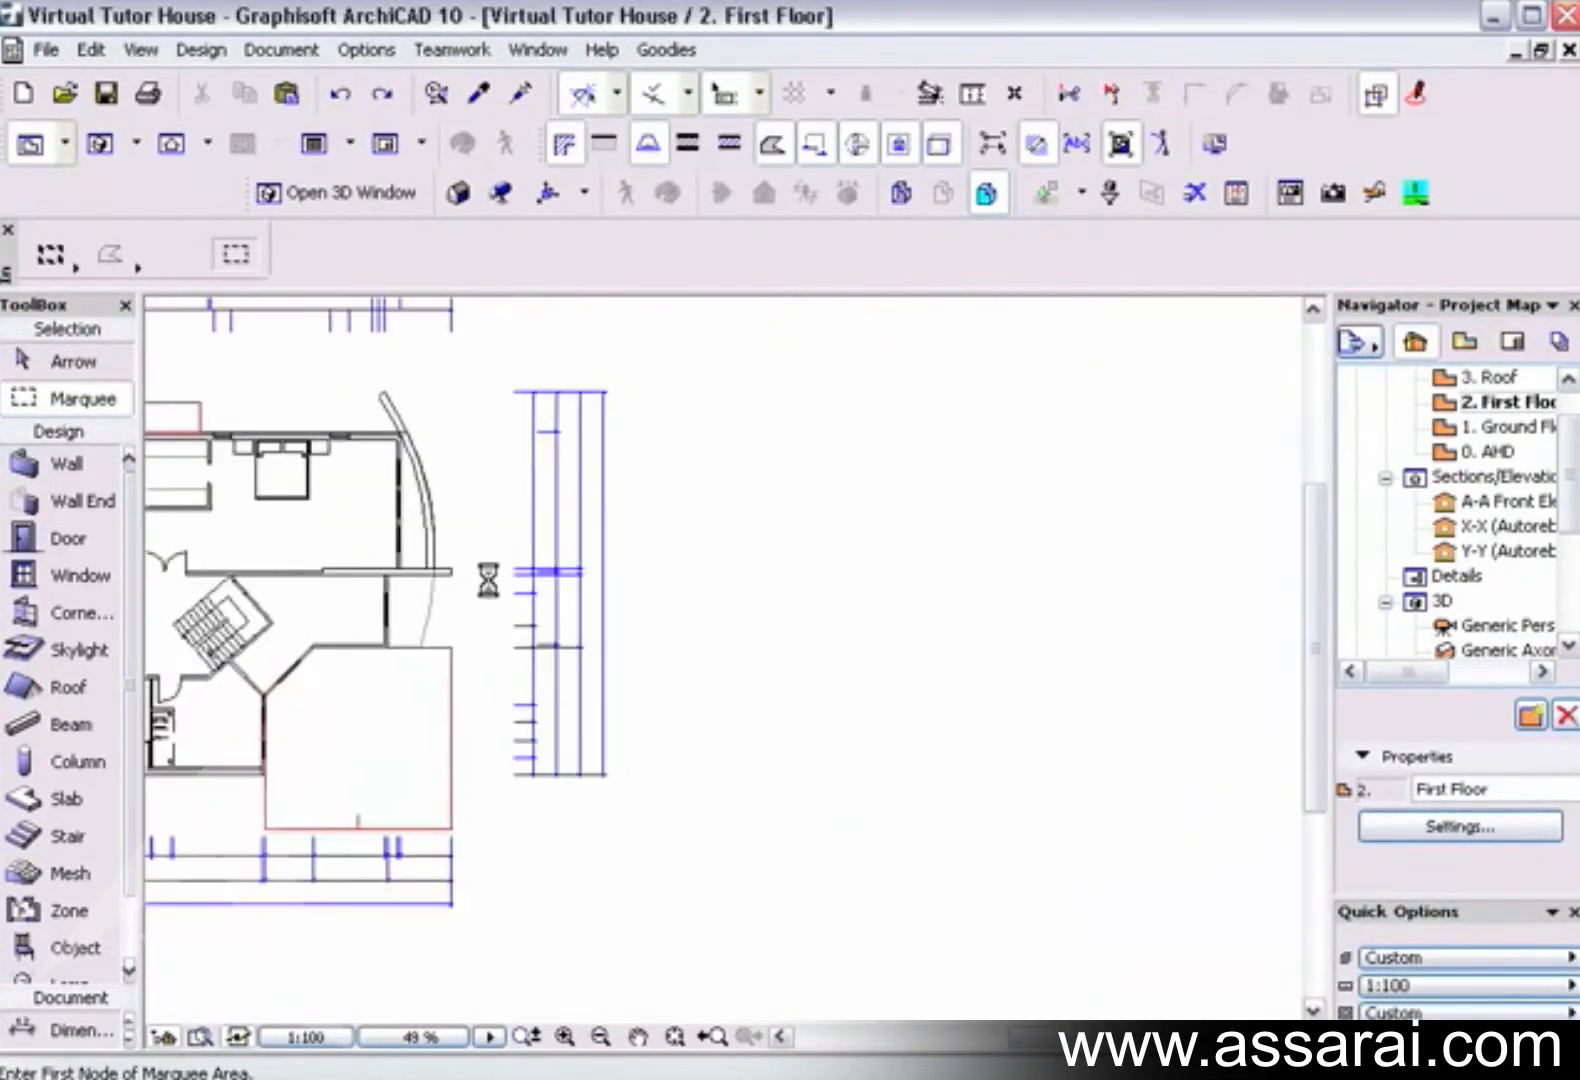
{"action": "right_click", "coordinate": [902, 634]}
{"action": "left_click", "coordinate": [920, 653]}
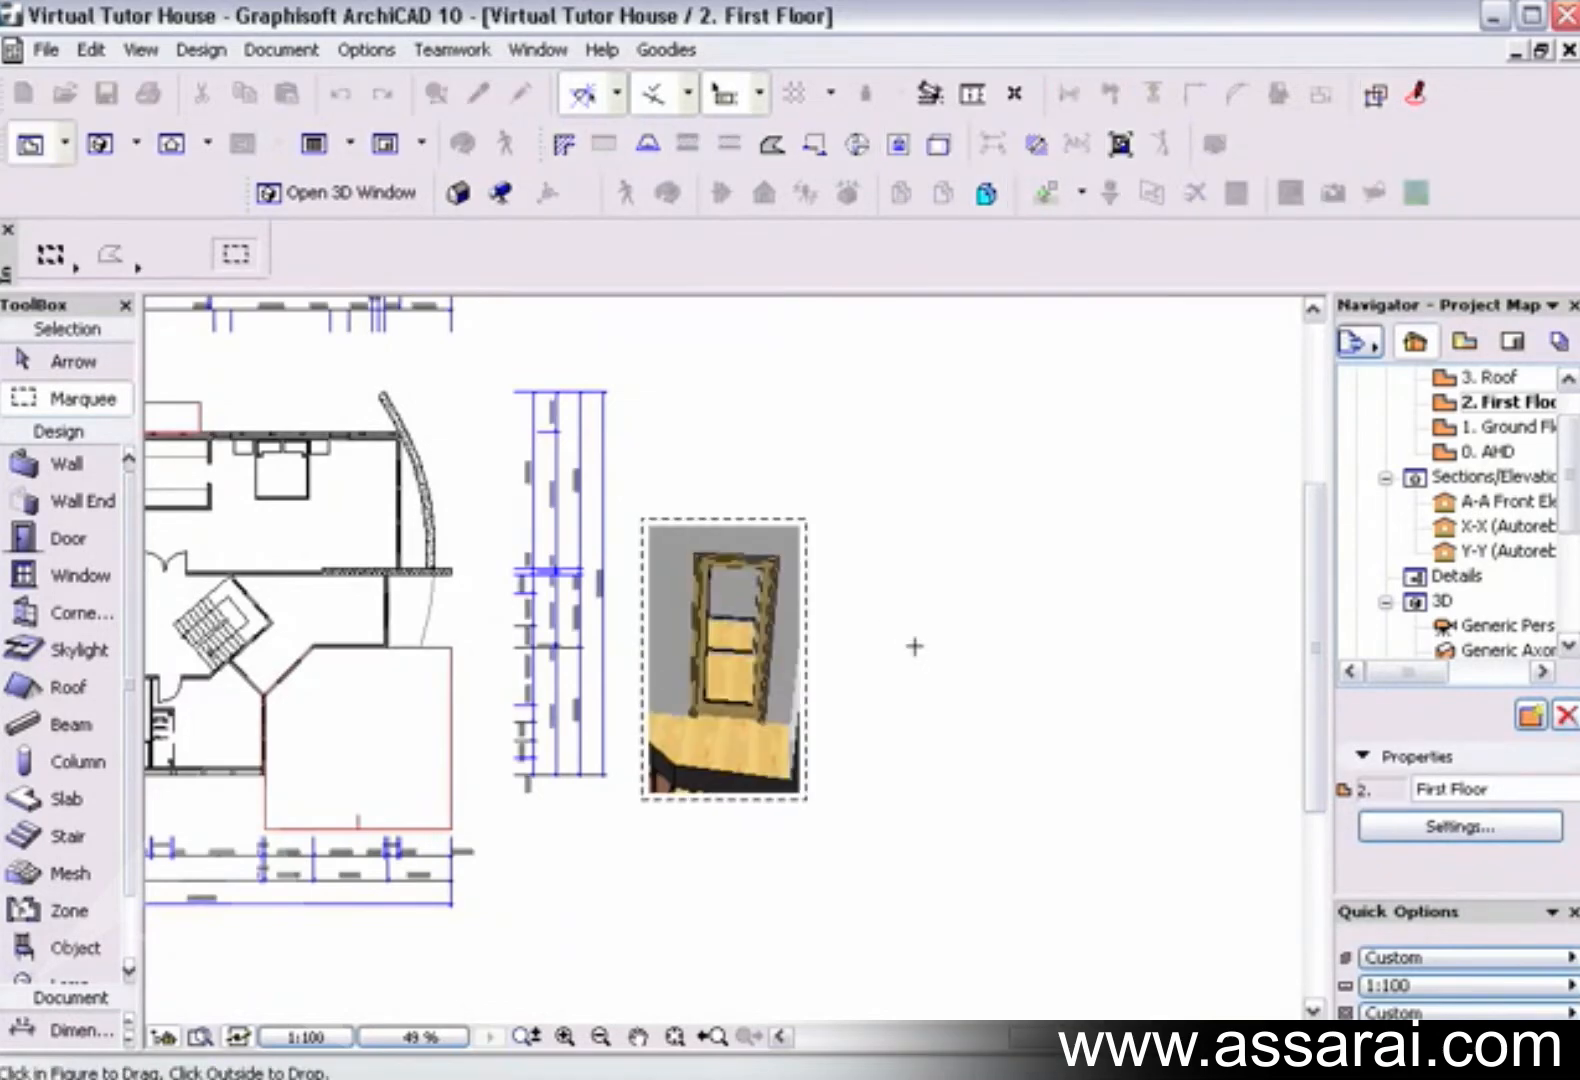
{"action": "left_click", "coordinate": [815, 660]}
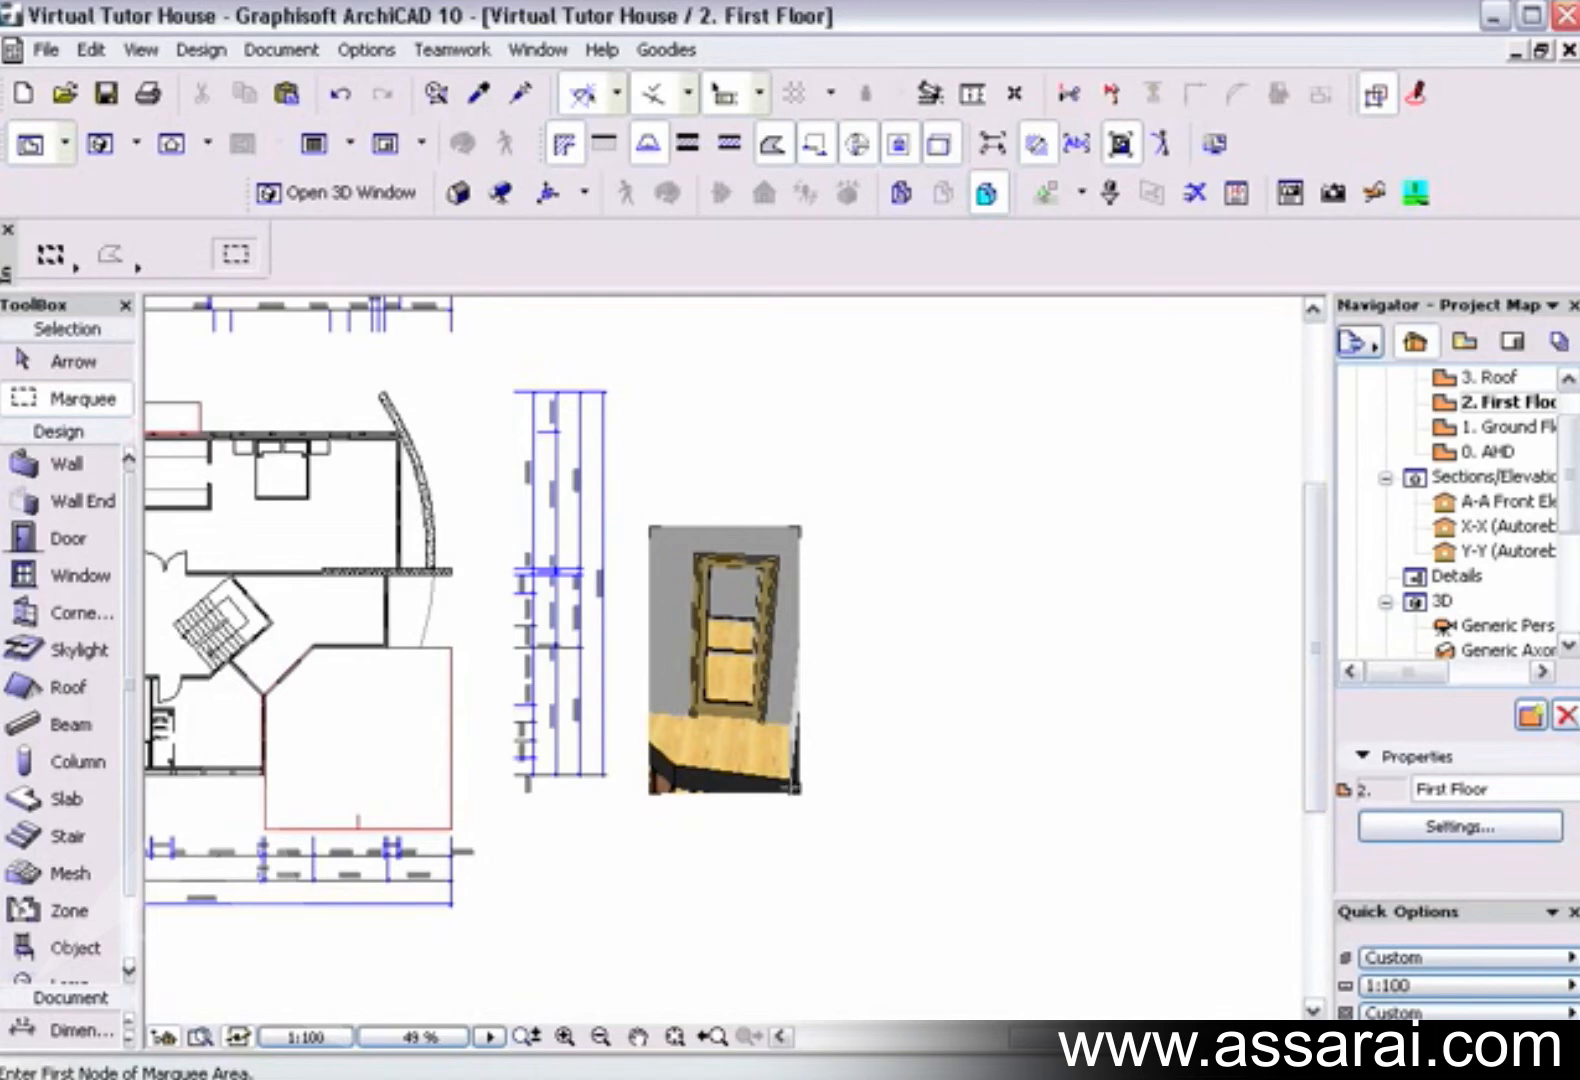
{"action": "middle_click_drag", "start_coordinate": [666, 672], "coordinate": [1042, 649]}
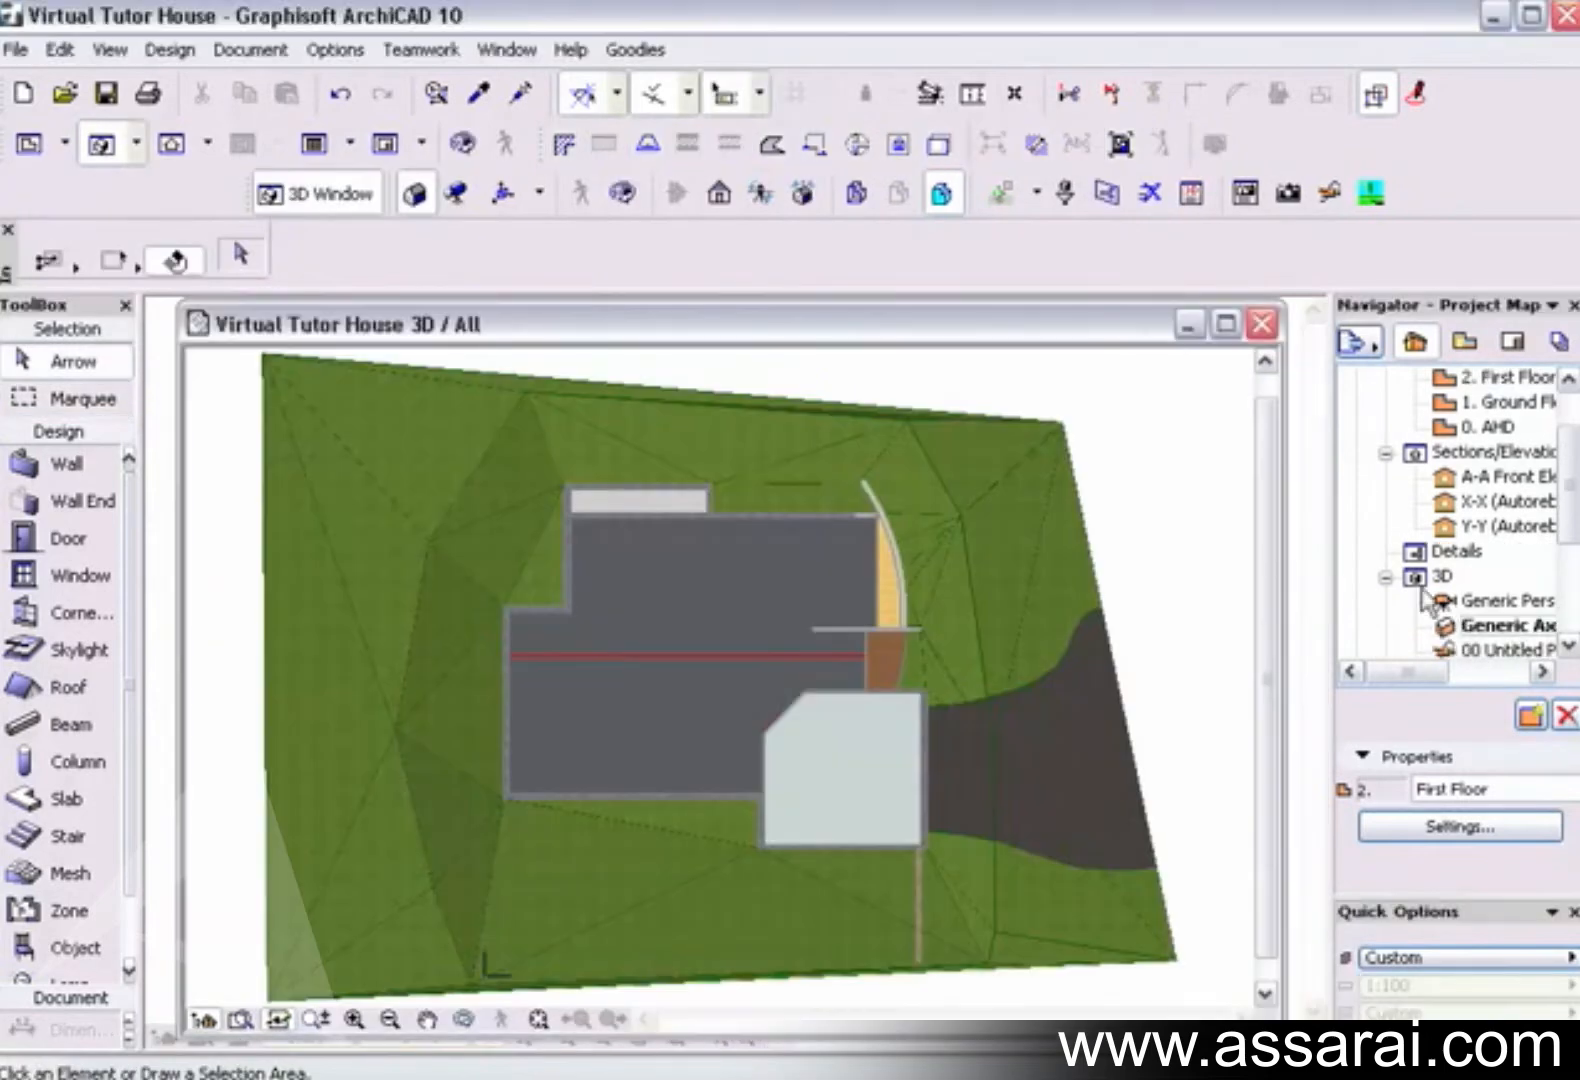
Step: Set the 3D window's engine to Internal Engine for the axonometric view of the whole site
{"action": "left_click", "coordinate": [1190, 193]}
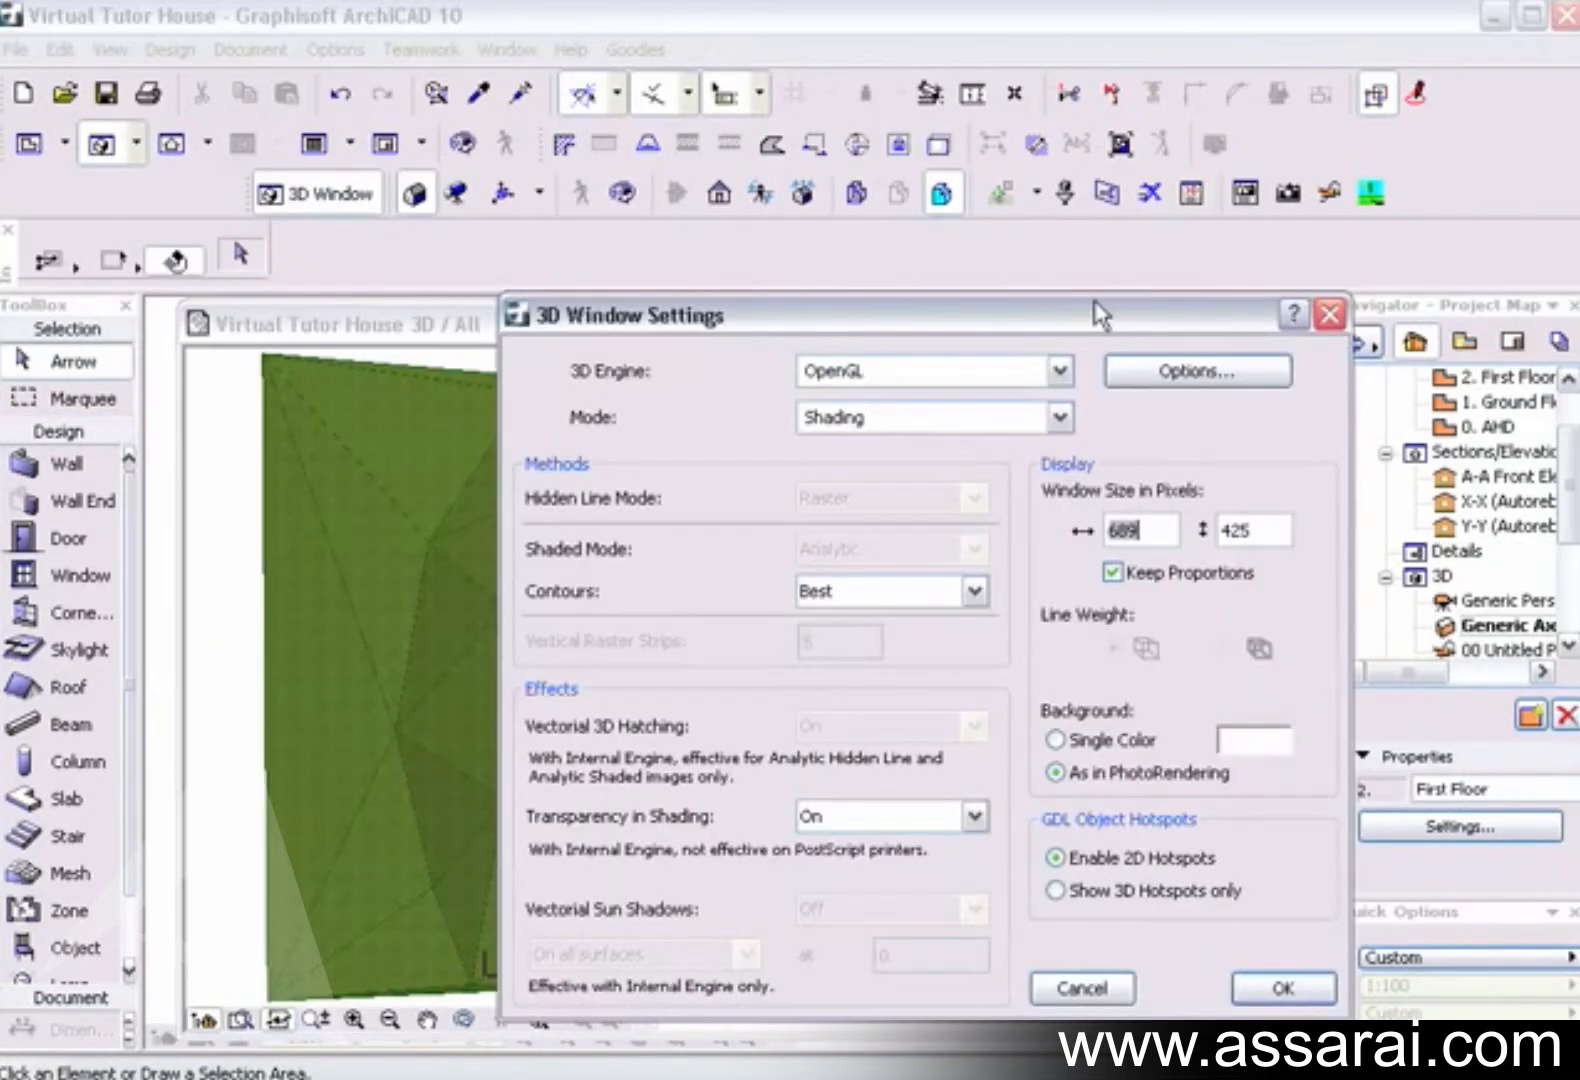
{"action": "left_click", "coordinate": [1010, 376]}
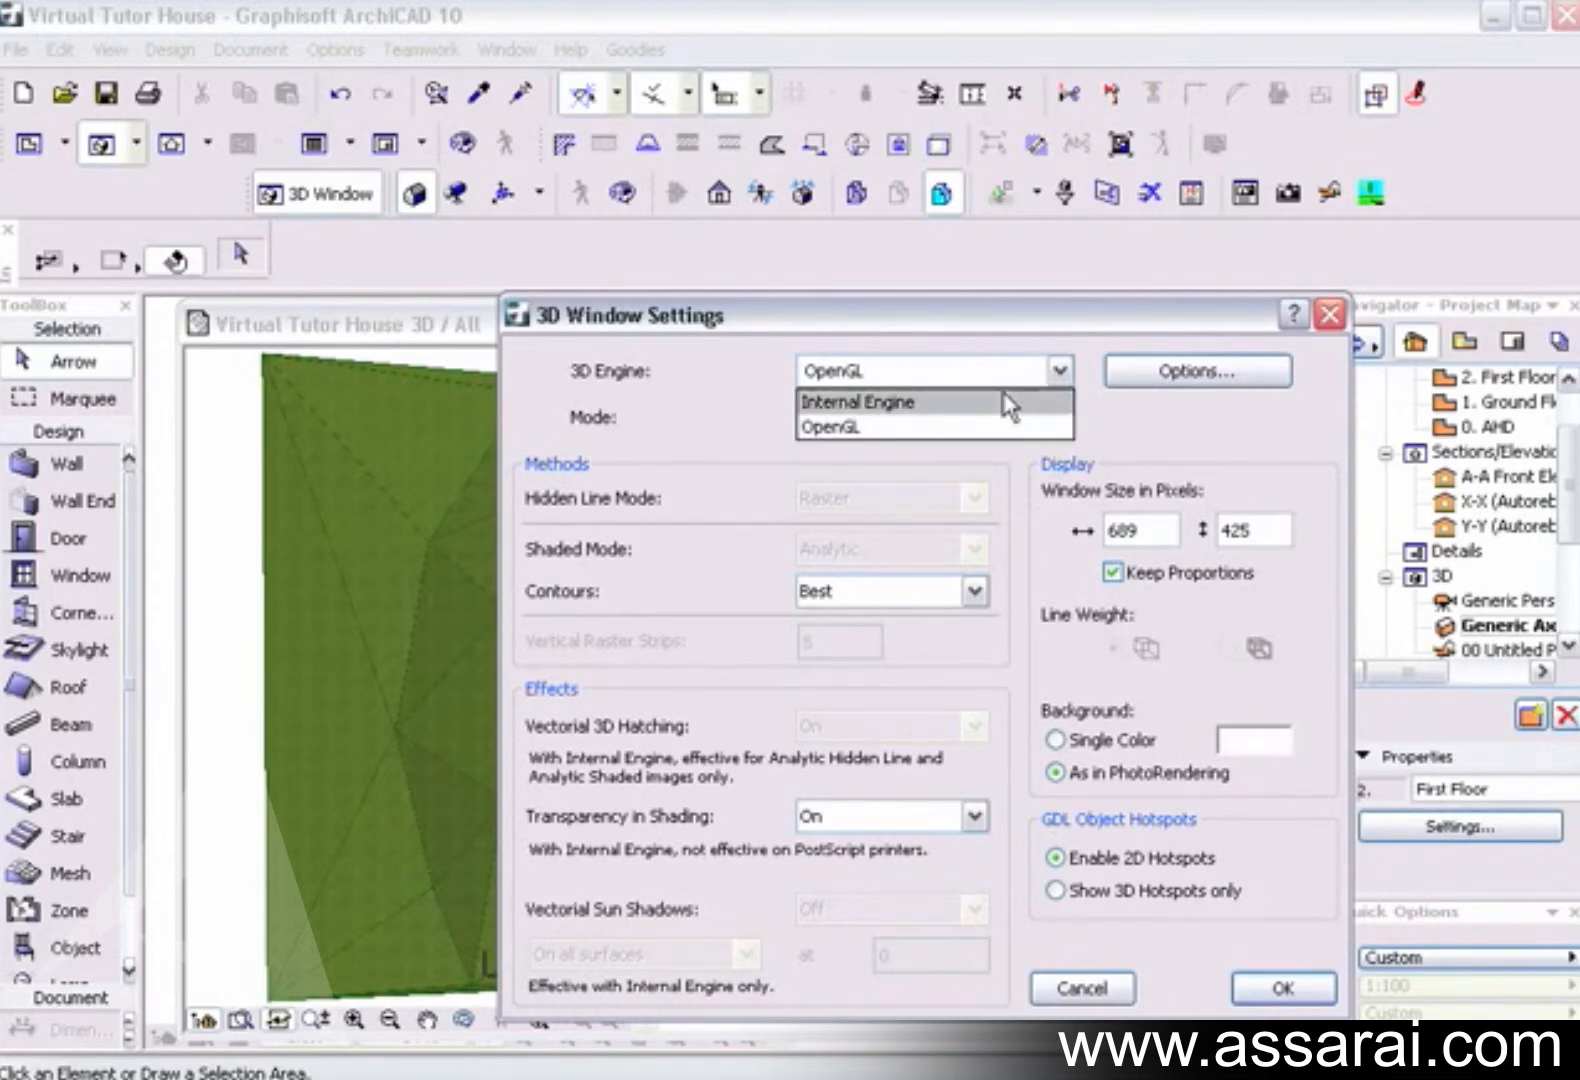
{"action": "left_click", "coordinate": [1010, 402]}
{"action": "left_click", "coordinate": [1288, 988]}
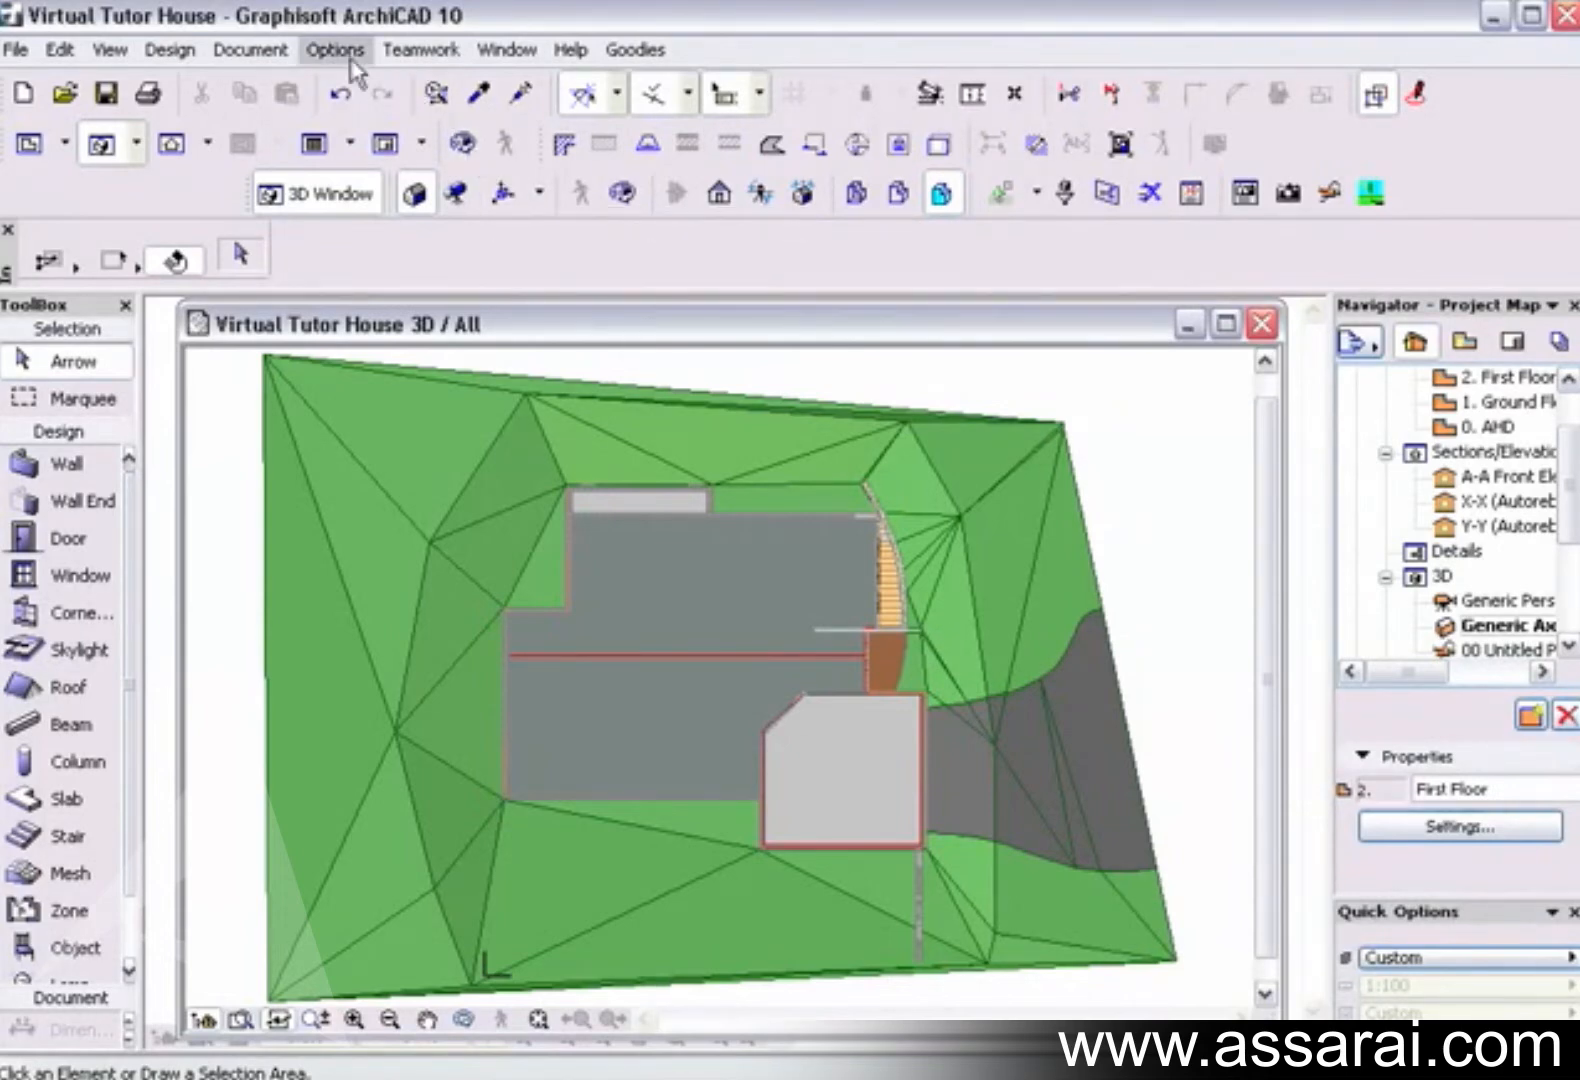
Step: Turn on vectorial sun shadows for the 3D window with the Contours Off option
{"action": "left_click", "coordinate": [1190, 193]}
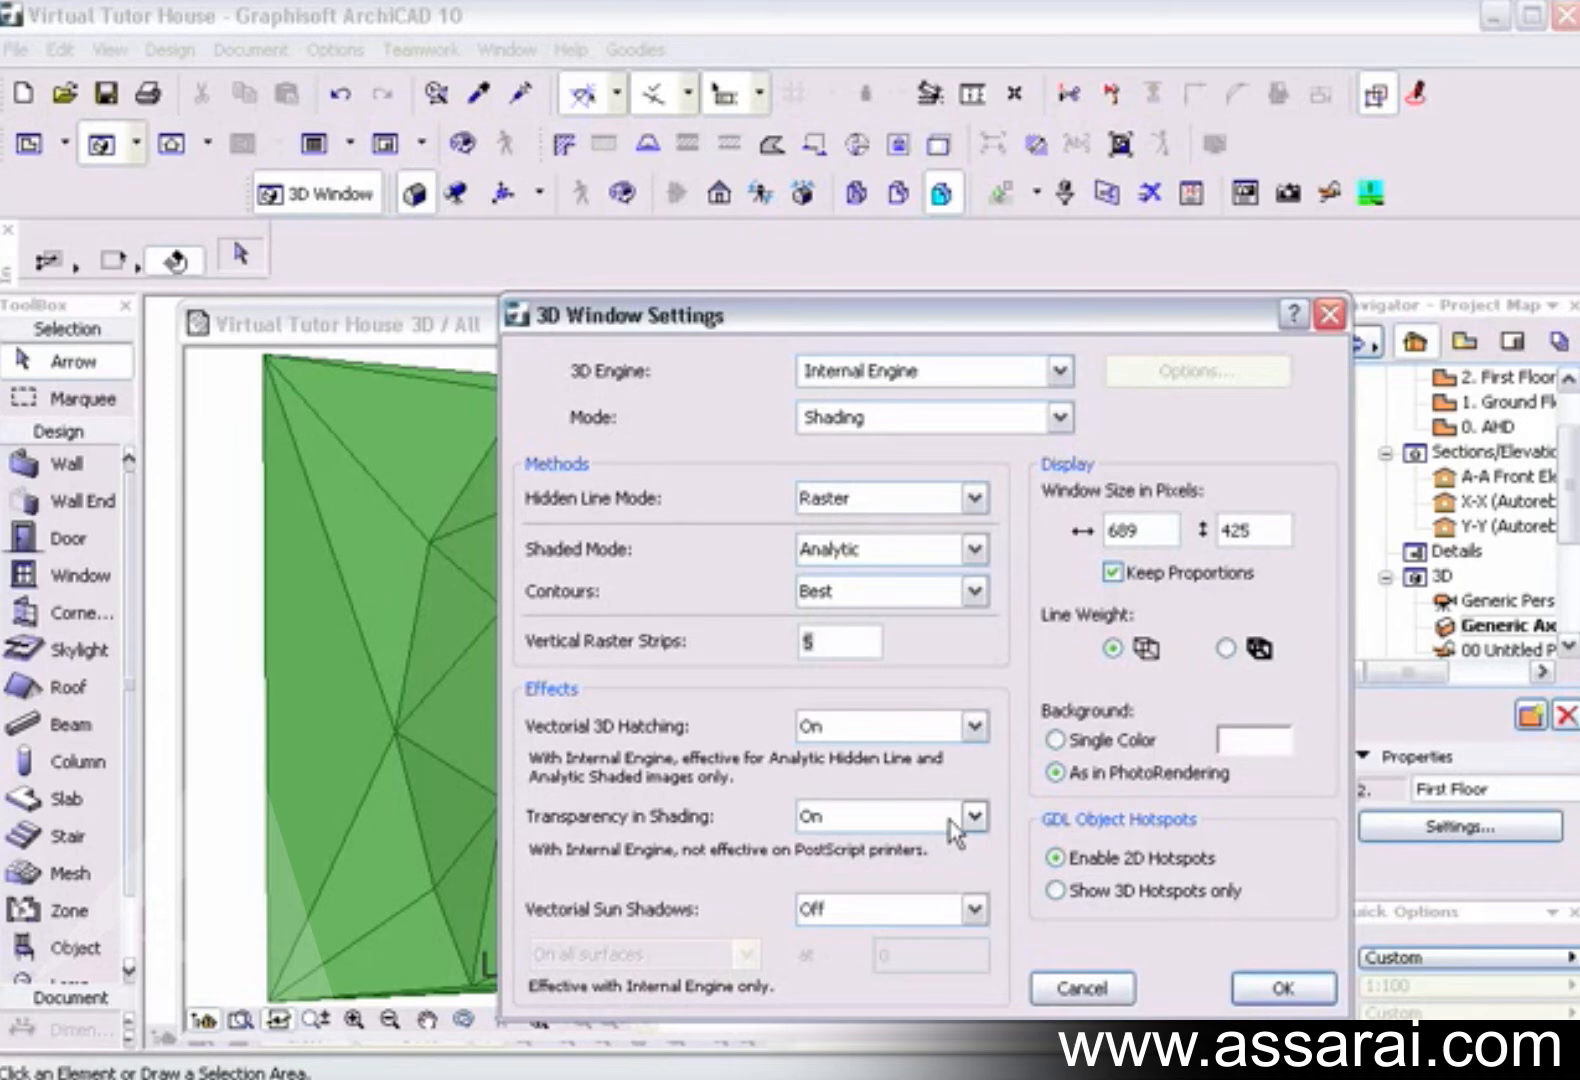
{"action": "left_click", "coordinate": [972, 909]}
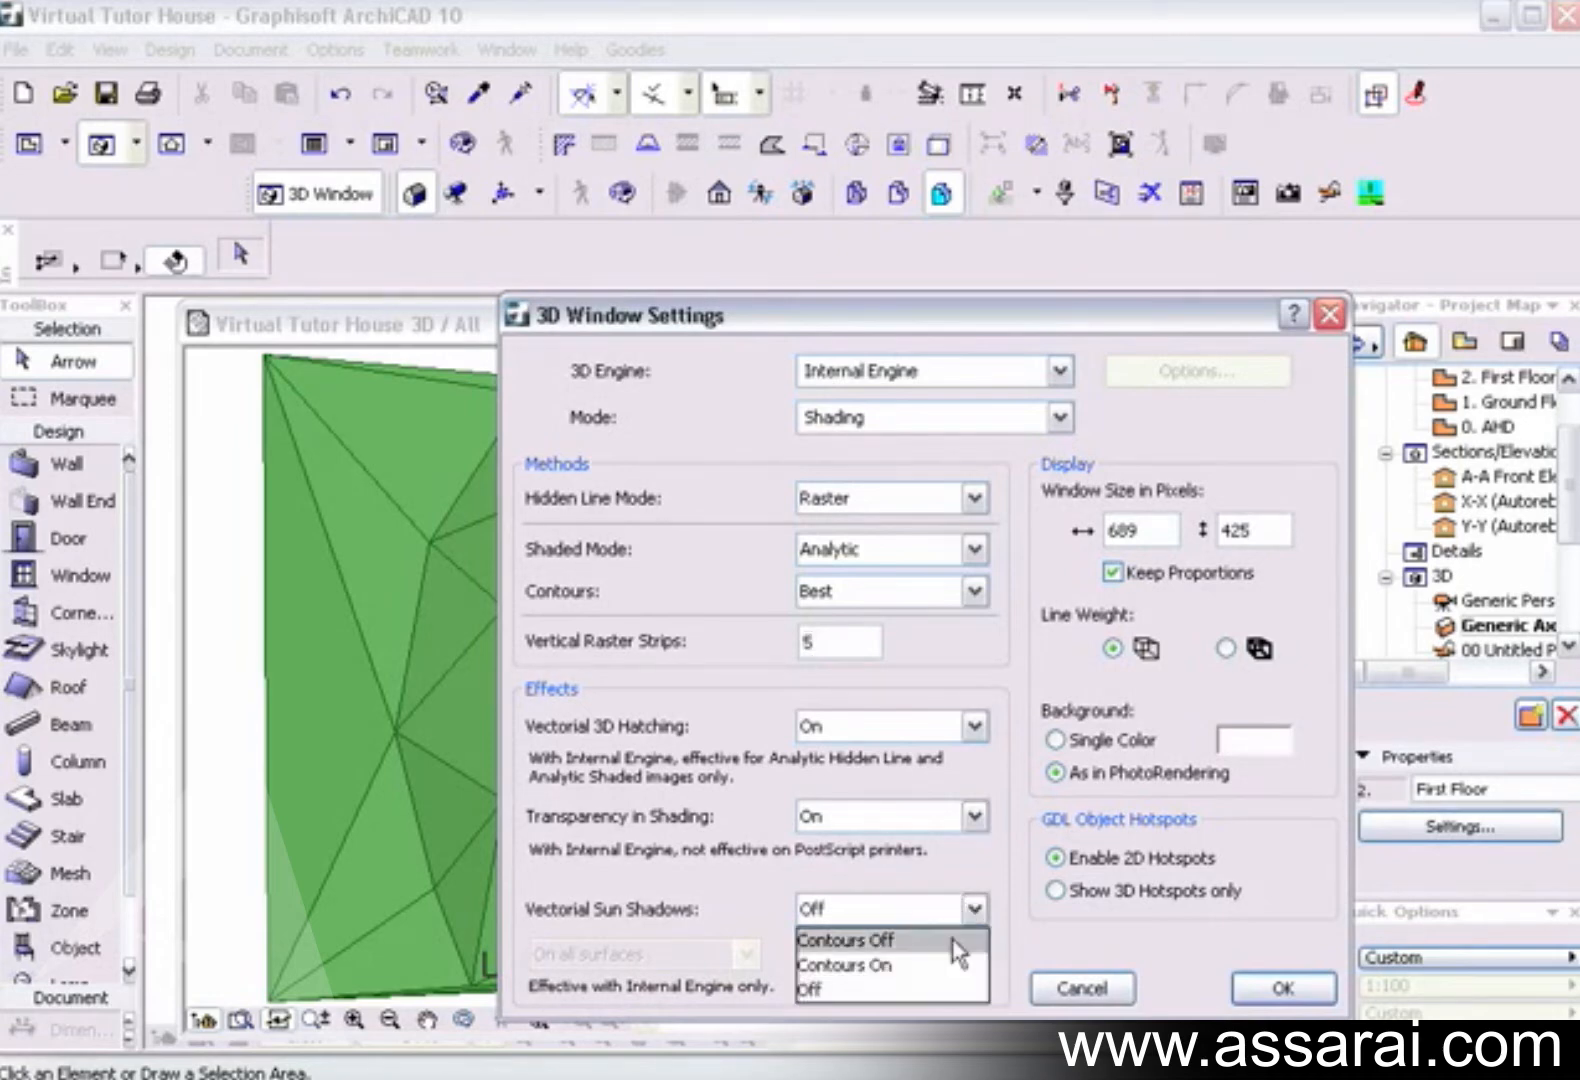
{"action": "left_click", "coordinate": [946, 950]}
{"action": "left_click", "coordinate": [1270, 994]}
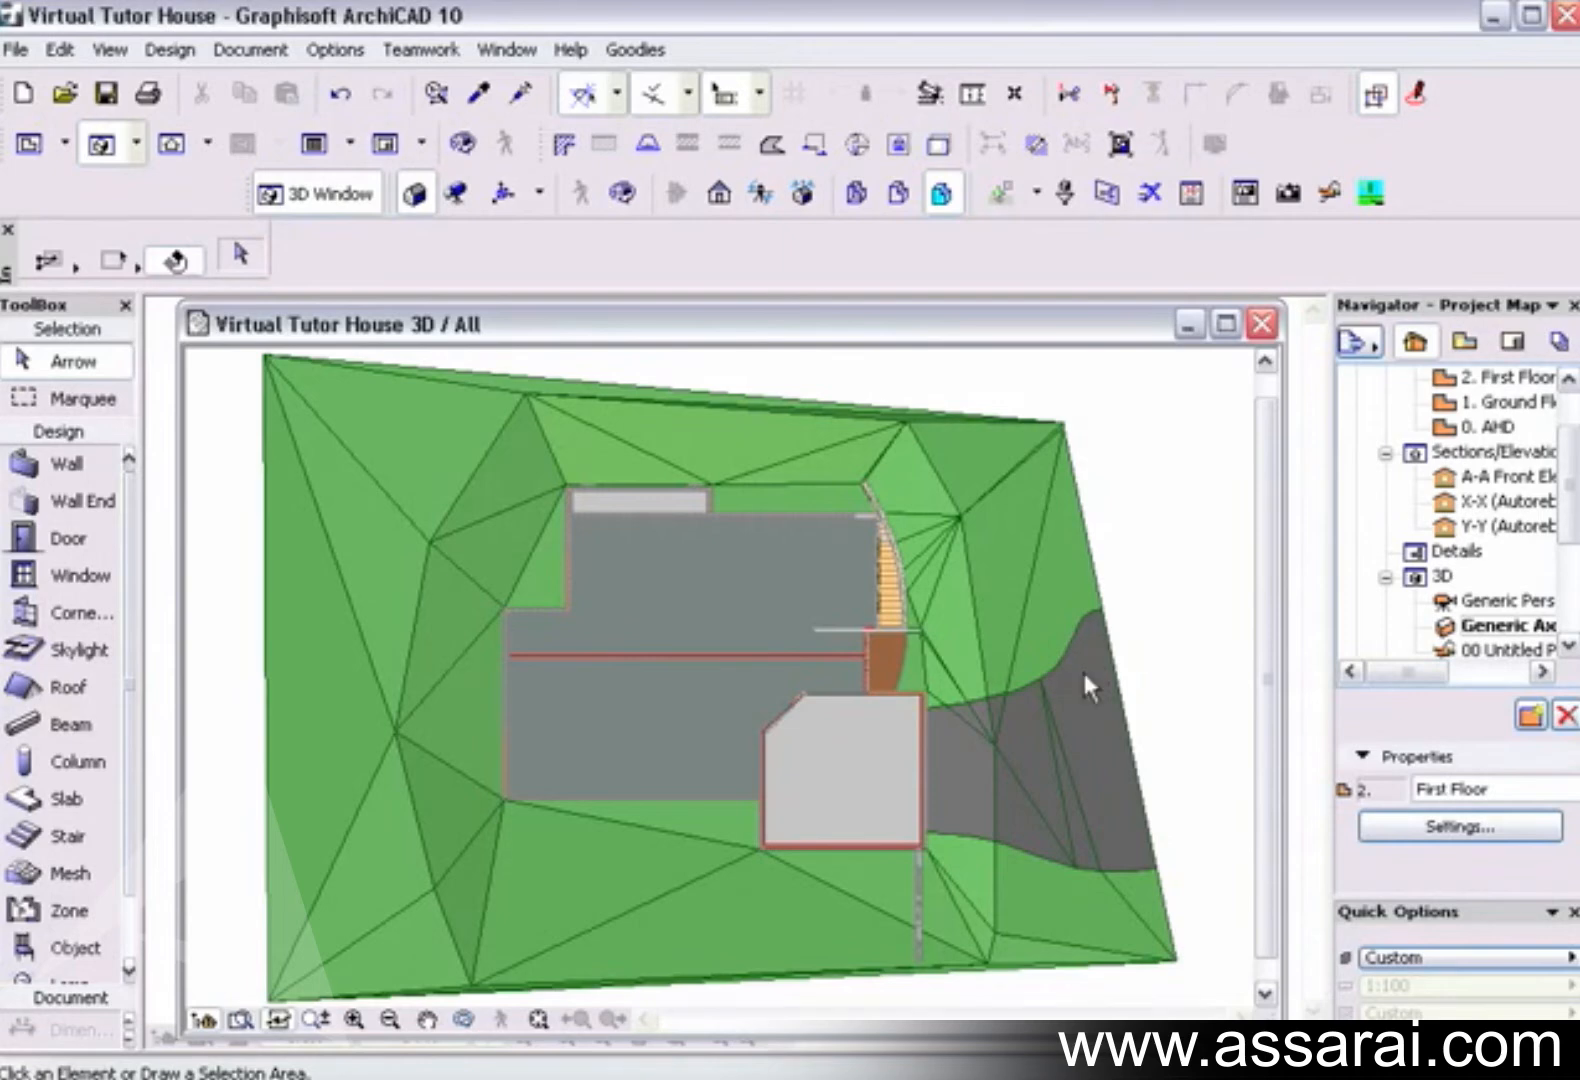
Step: Frame the entire site in the 3D window with a flat rectangular marquee
{"action": "left_click", "coordinate": [92, 397]}
{"action": "left_click", "coordinate": [110, 254]}
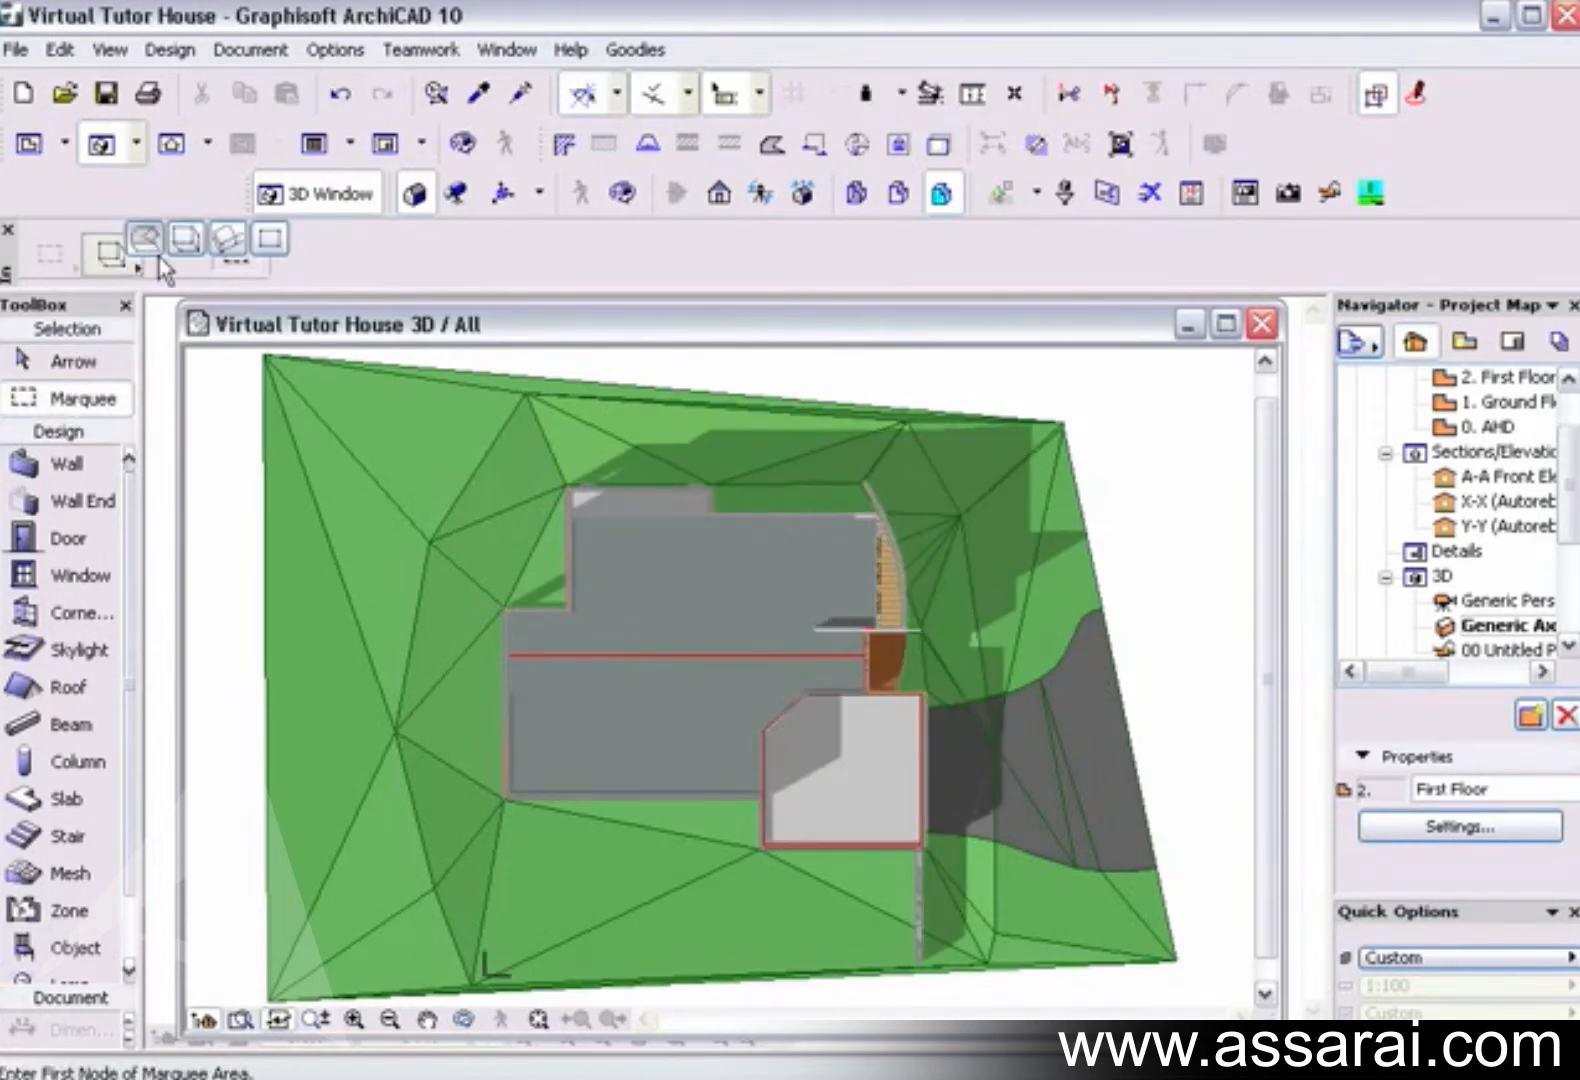
{"action": "left_click", "coordinate": [272, 248]}
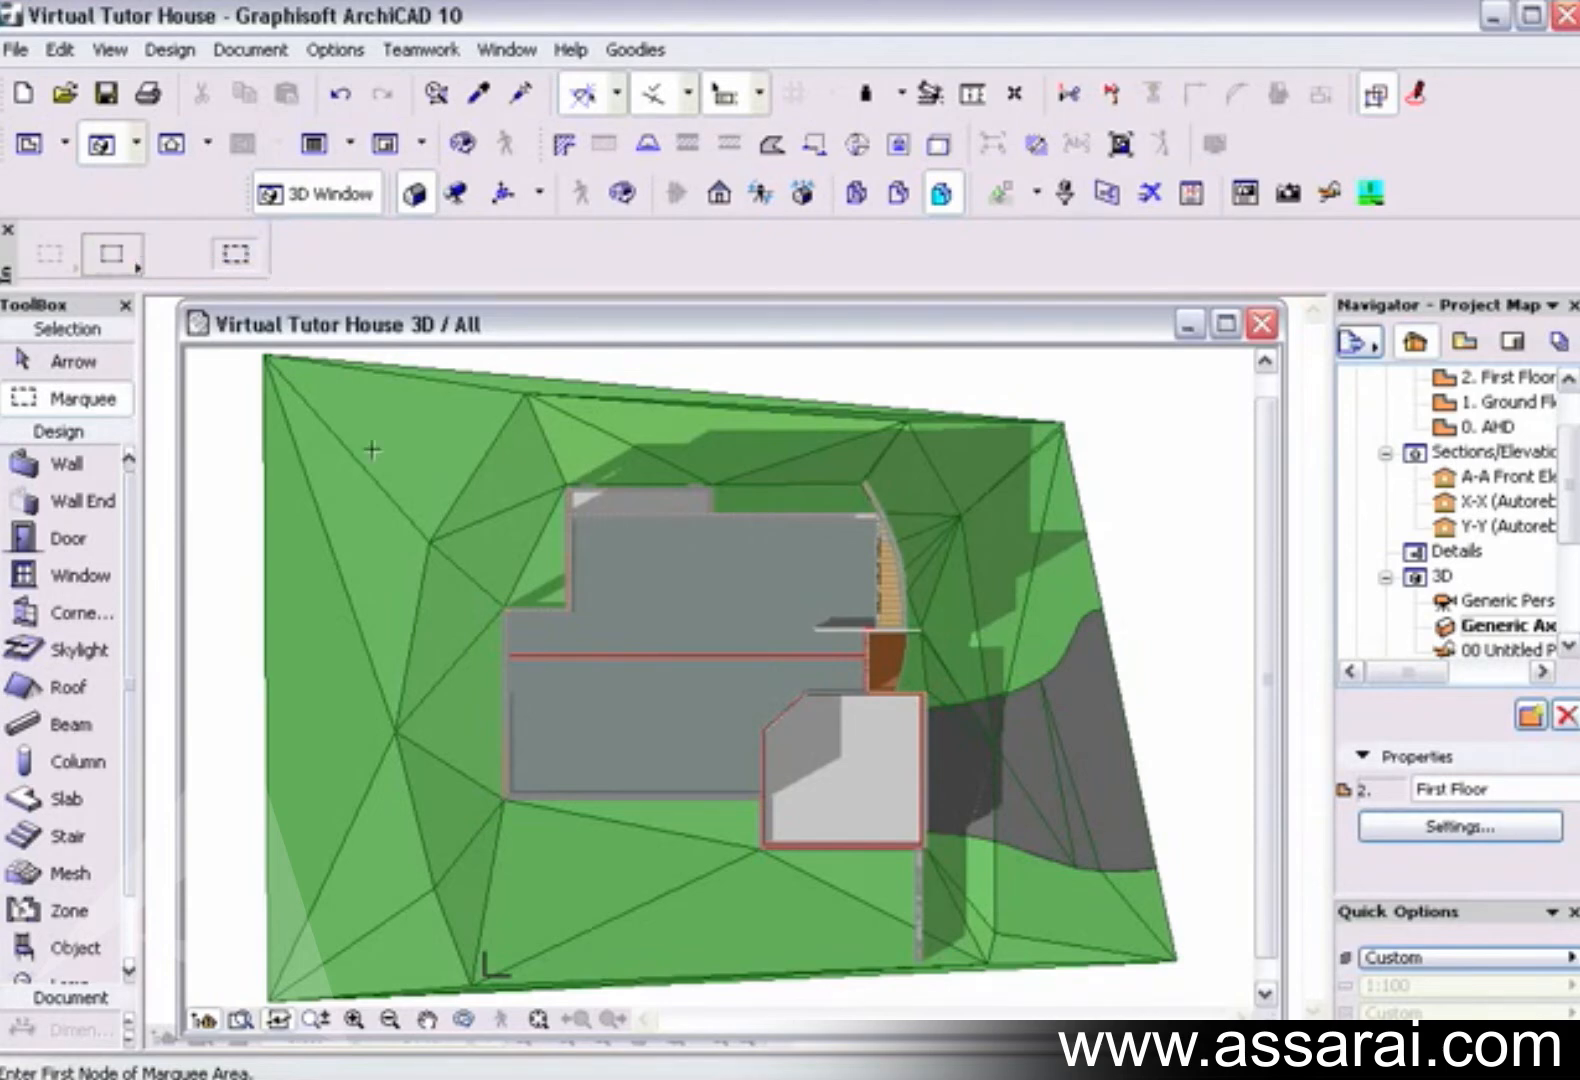
{"action": "left_click", "coordinate": [238, 354]}
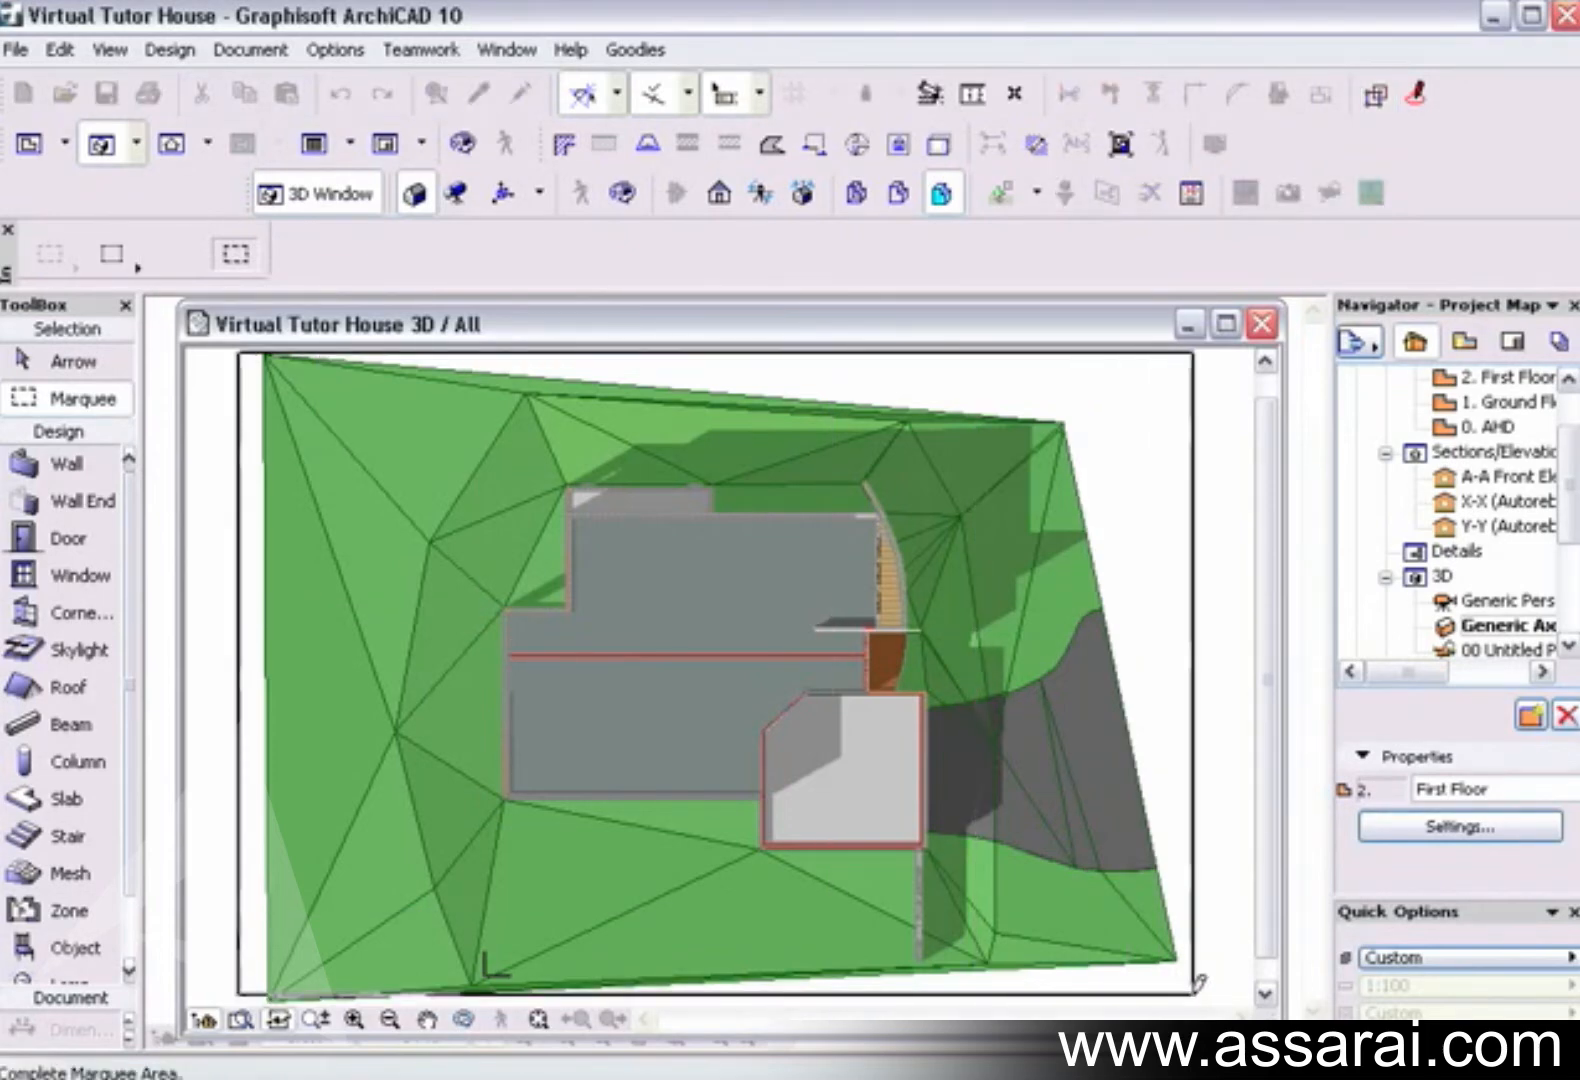
{"action": "left_click", "coordinate": [1197, 997]}
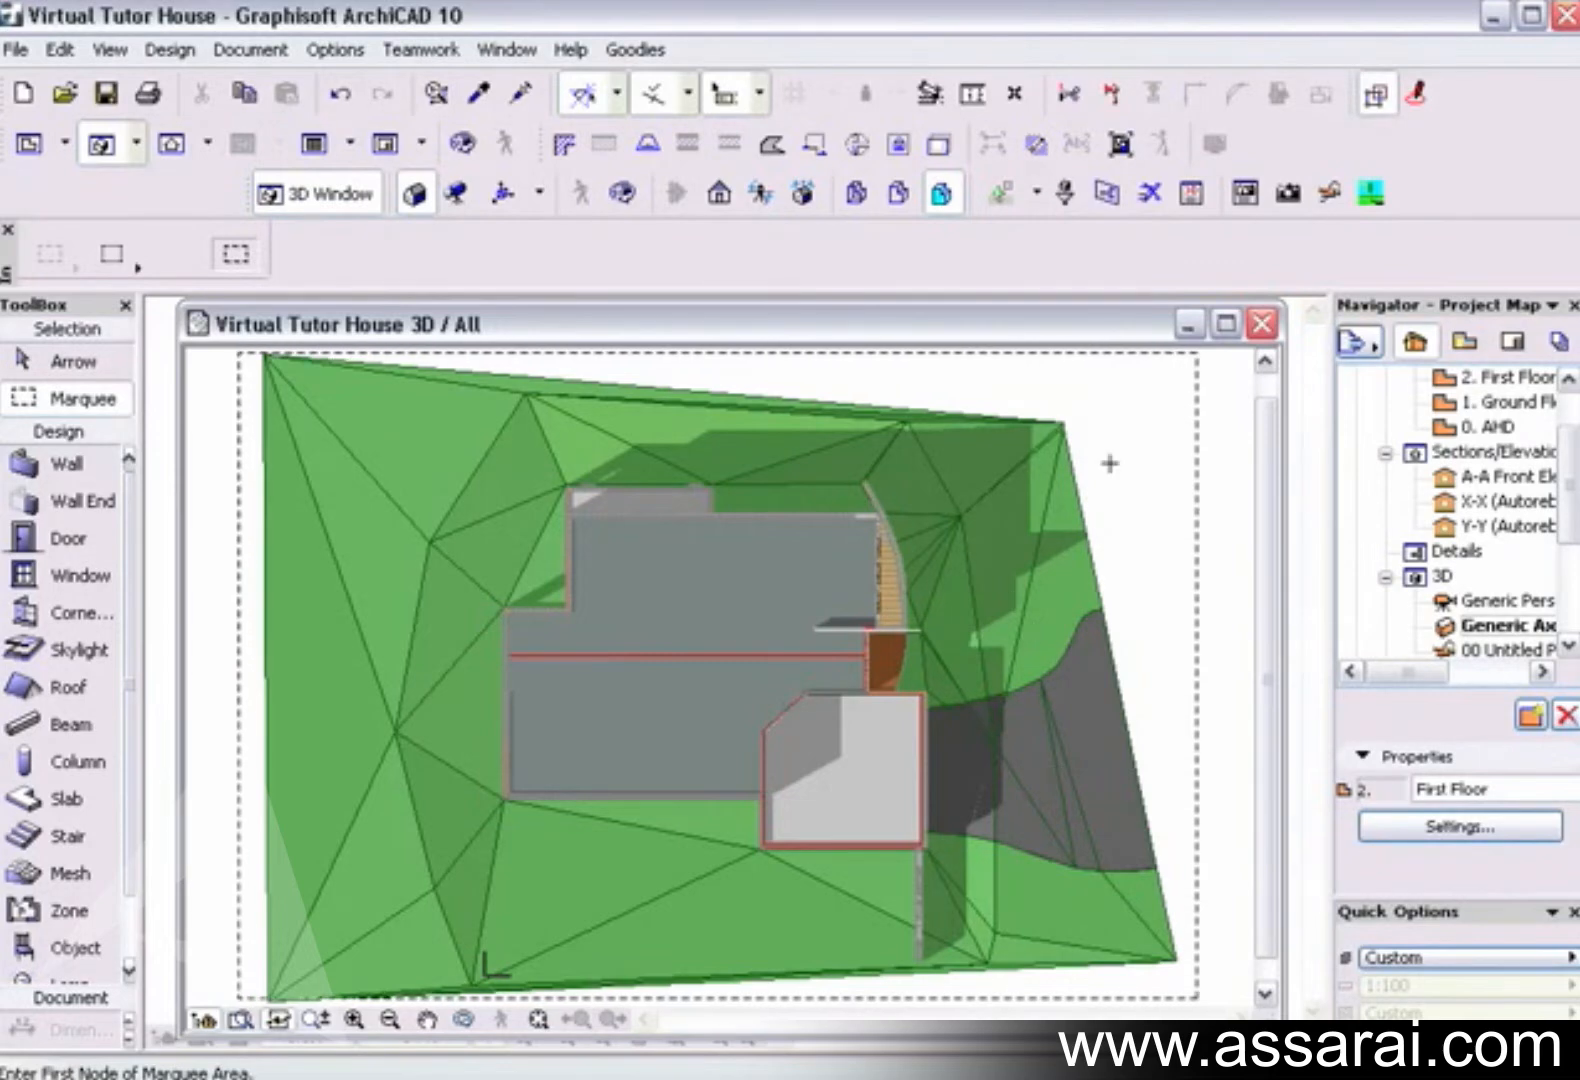
Step: Copy the marqueed site view, choosing Scaled drawing as the copy format
{"action": "key", "text": "ctrl+c"}
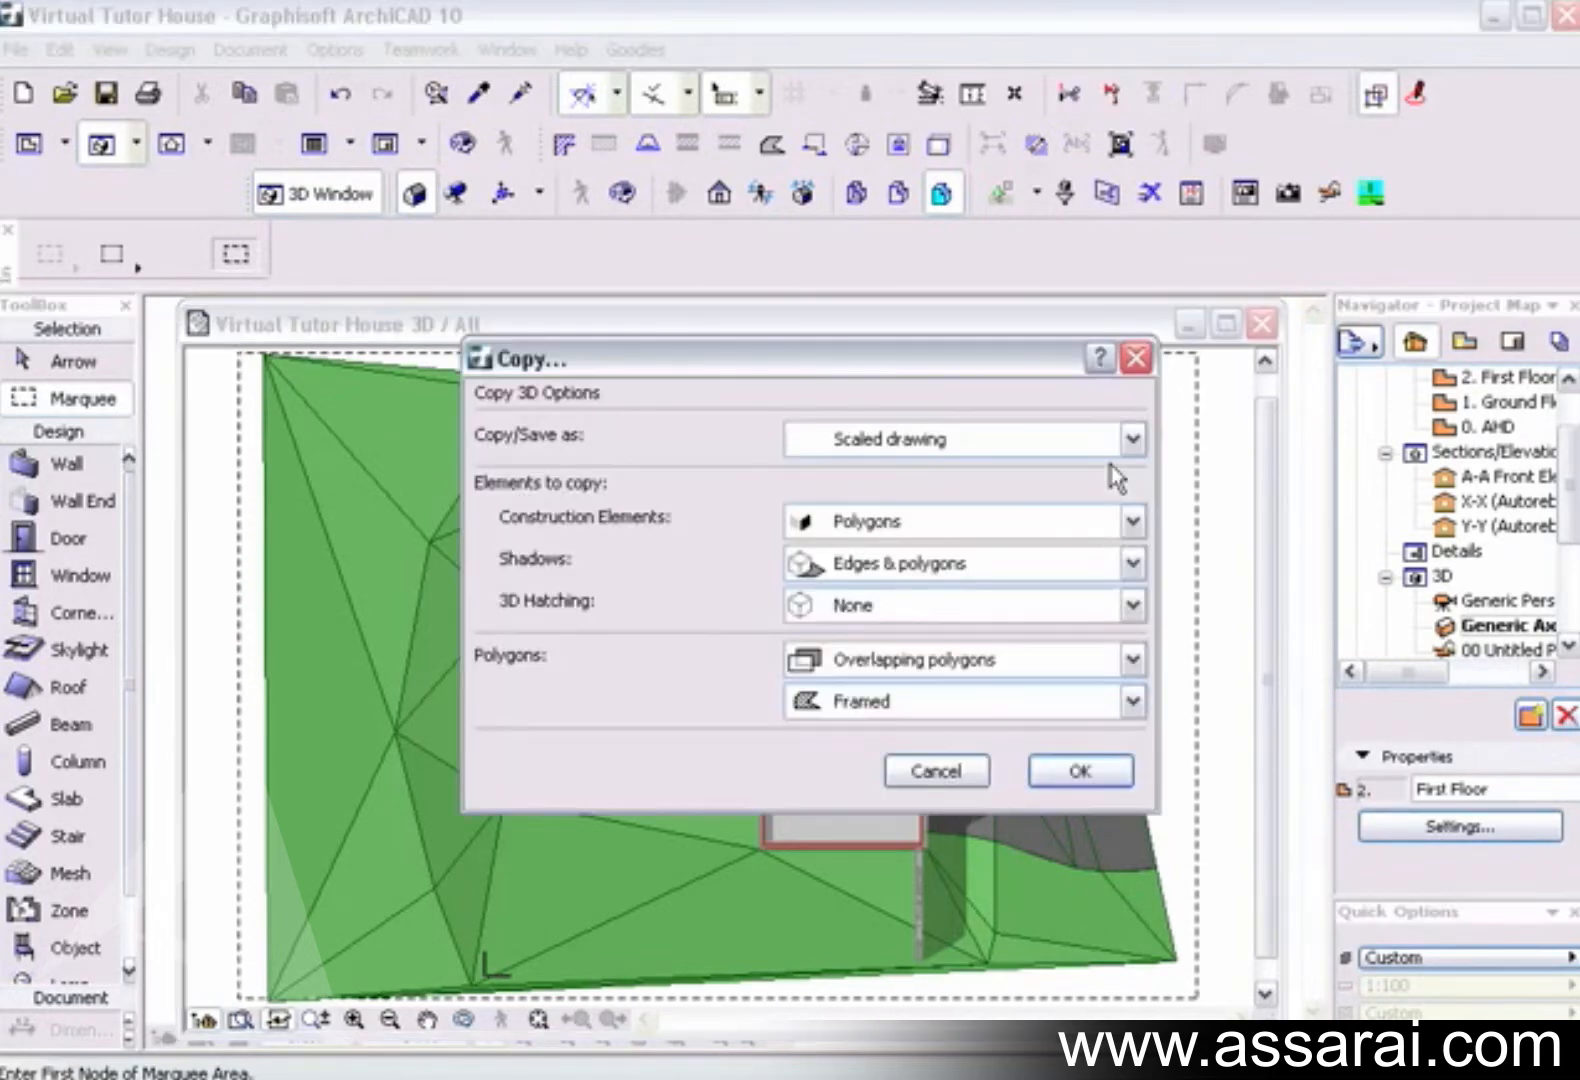
{"action": "left_click_drag", "start_coordinate": [990, 389], "coordinate": [862, 412]}
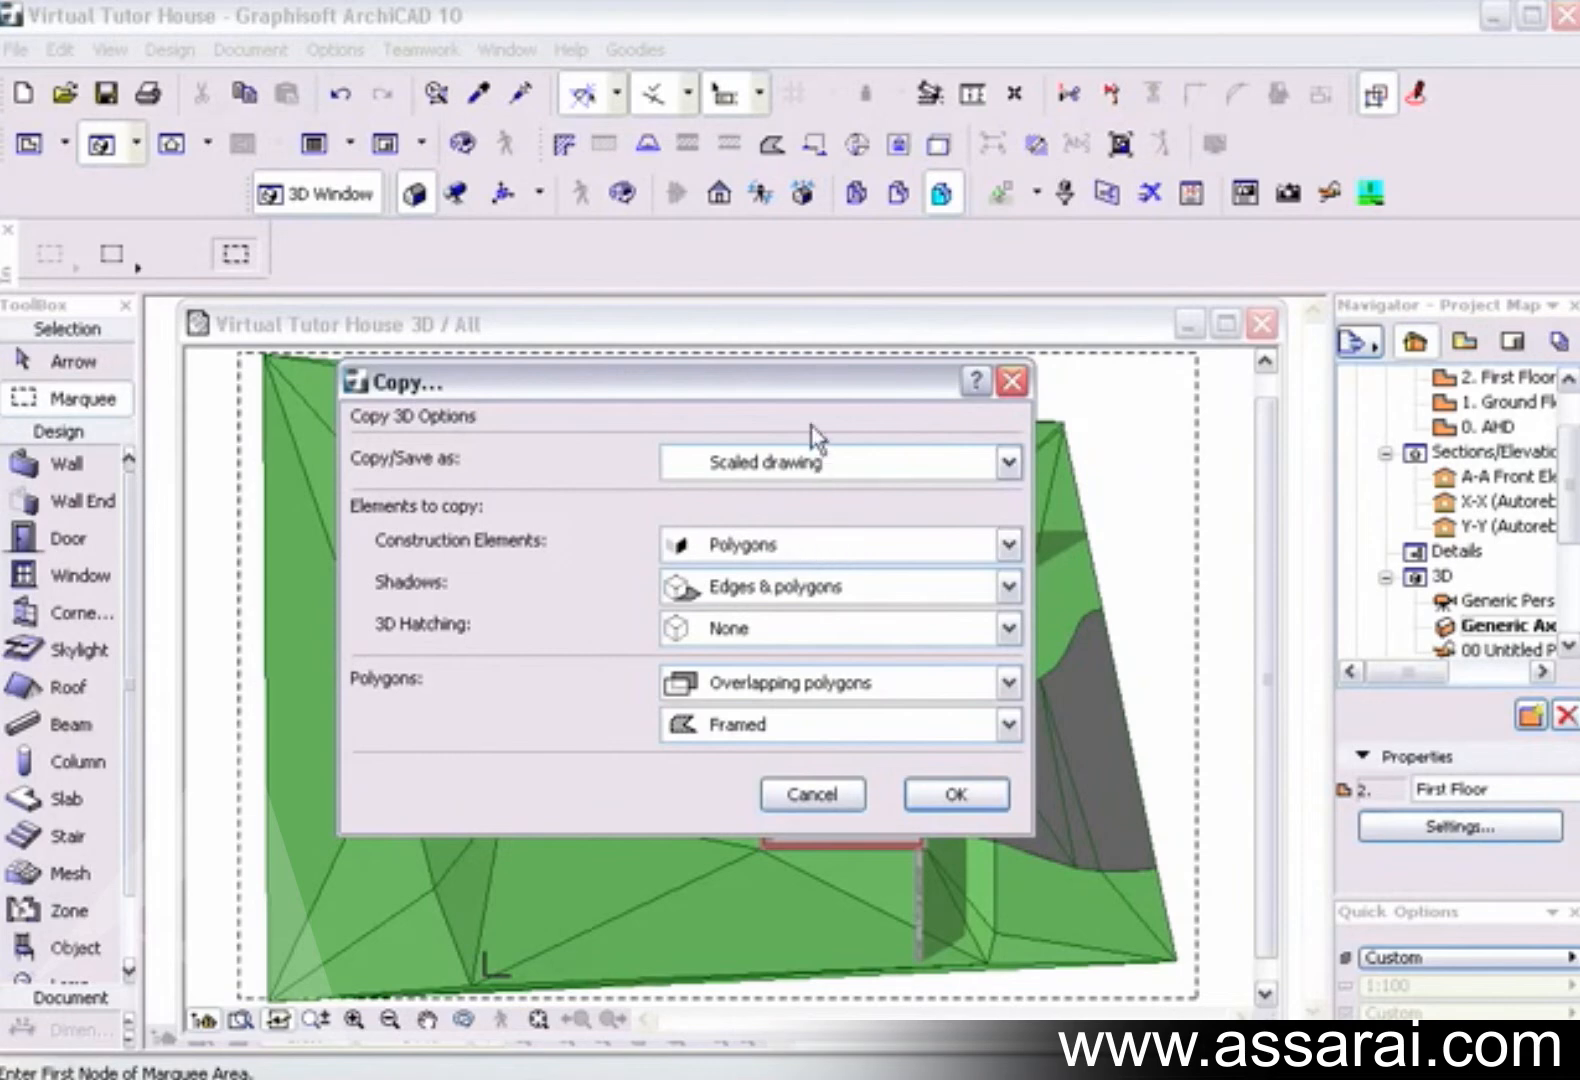
{"action": "left_click_drag", "start_coordinate": [802, 393], "coordinate": [788, 401]}
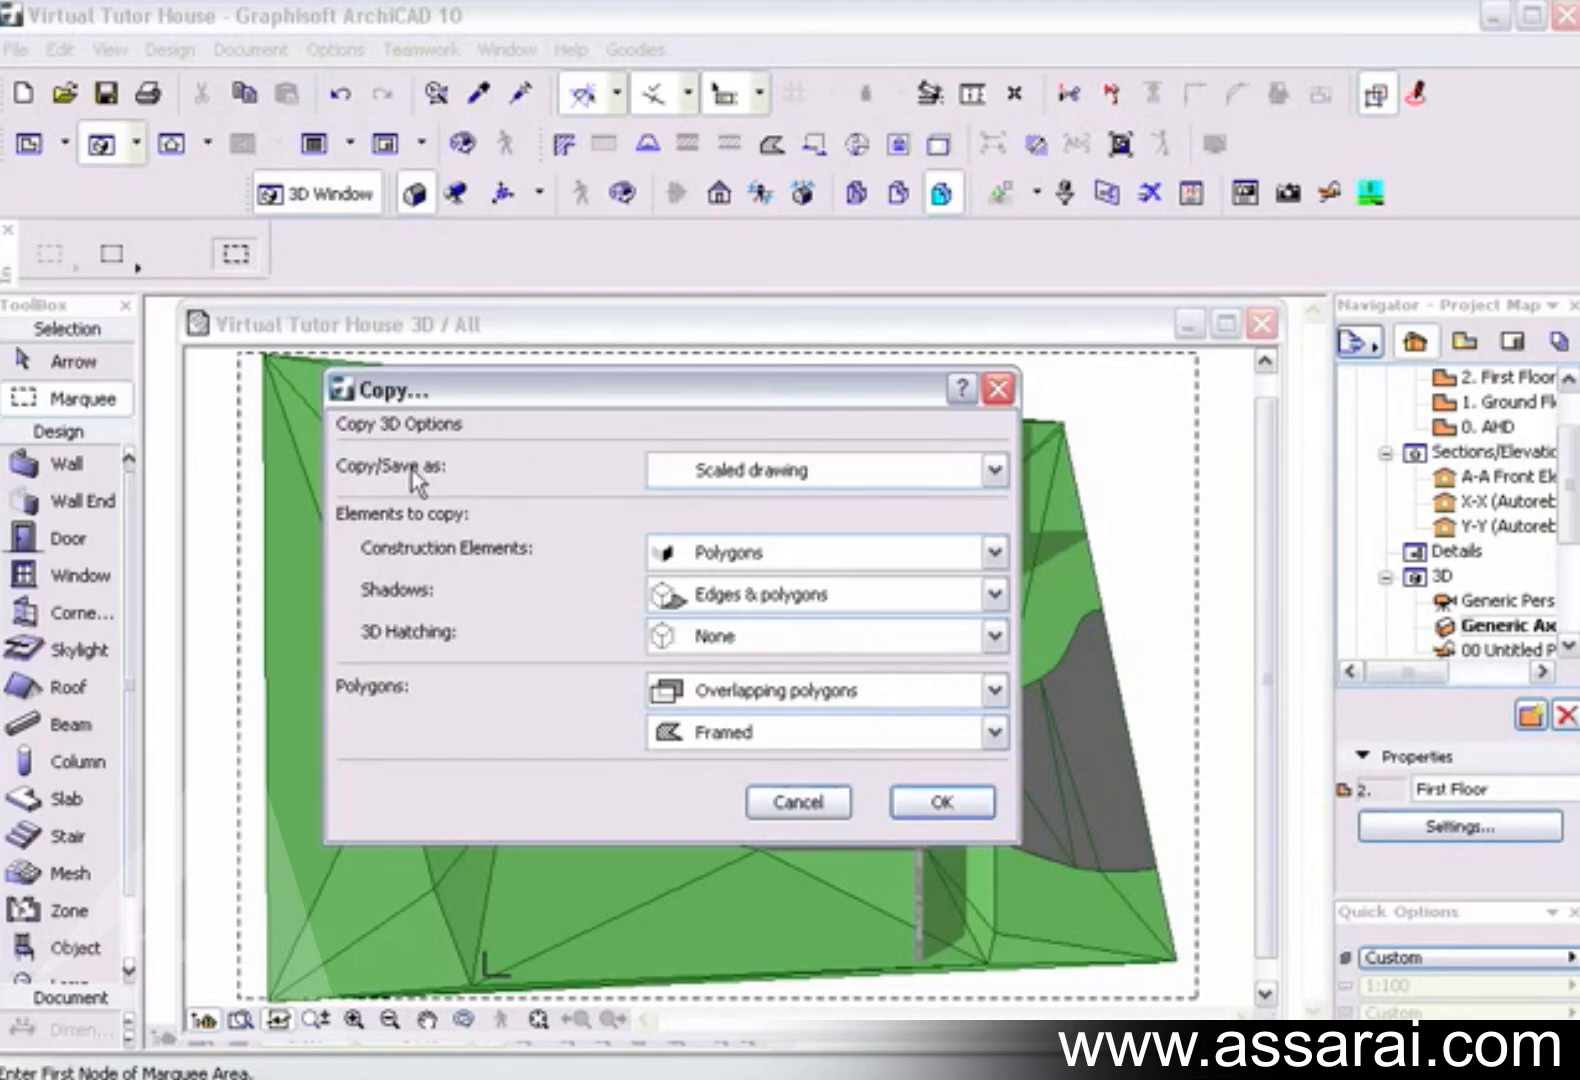
{"action": "left_click", "coordinate": [993, 470]}
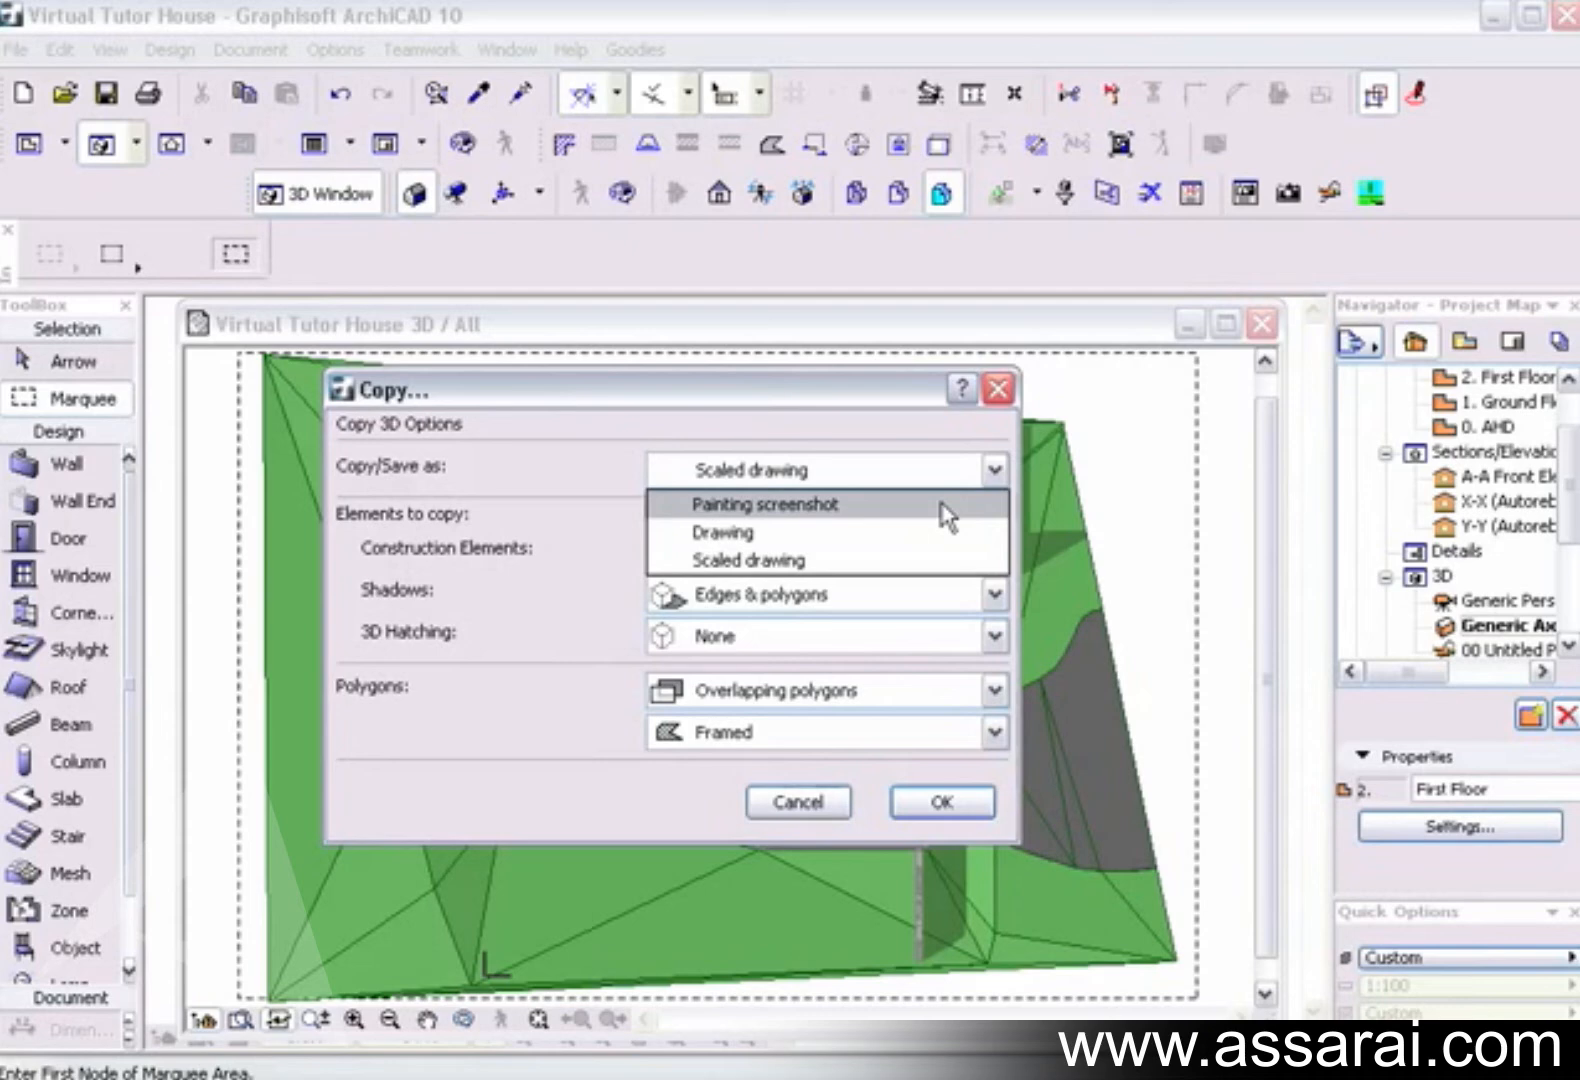
{"action": "left_click", "coordinate": [940, 560]}
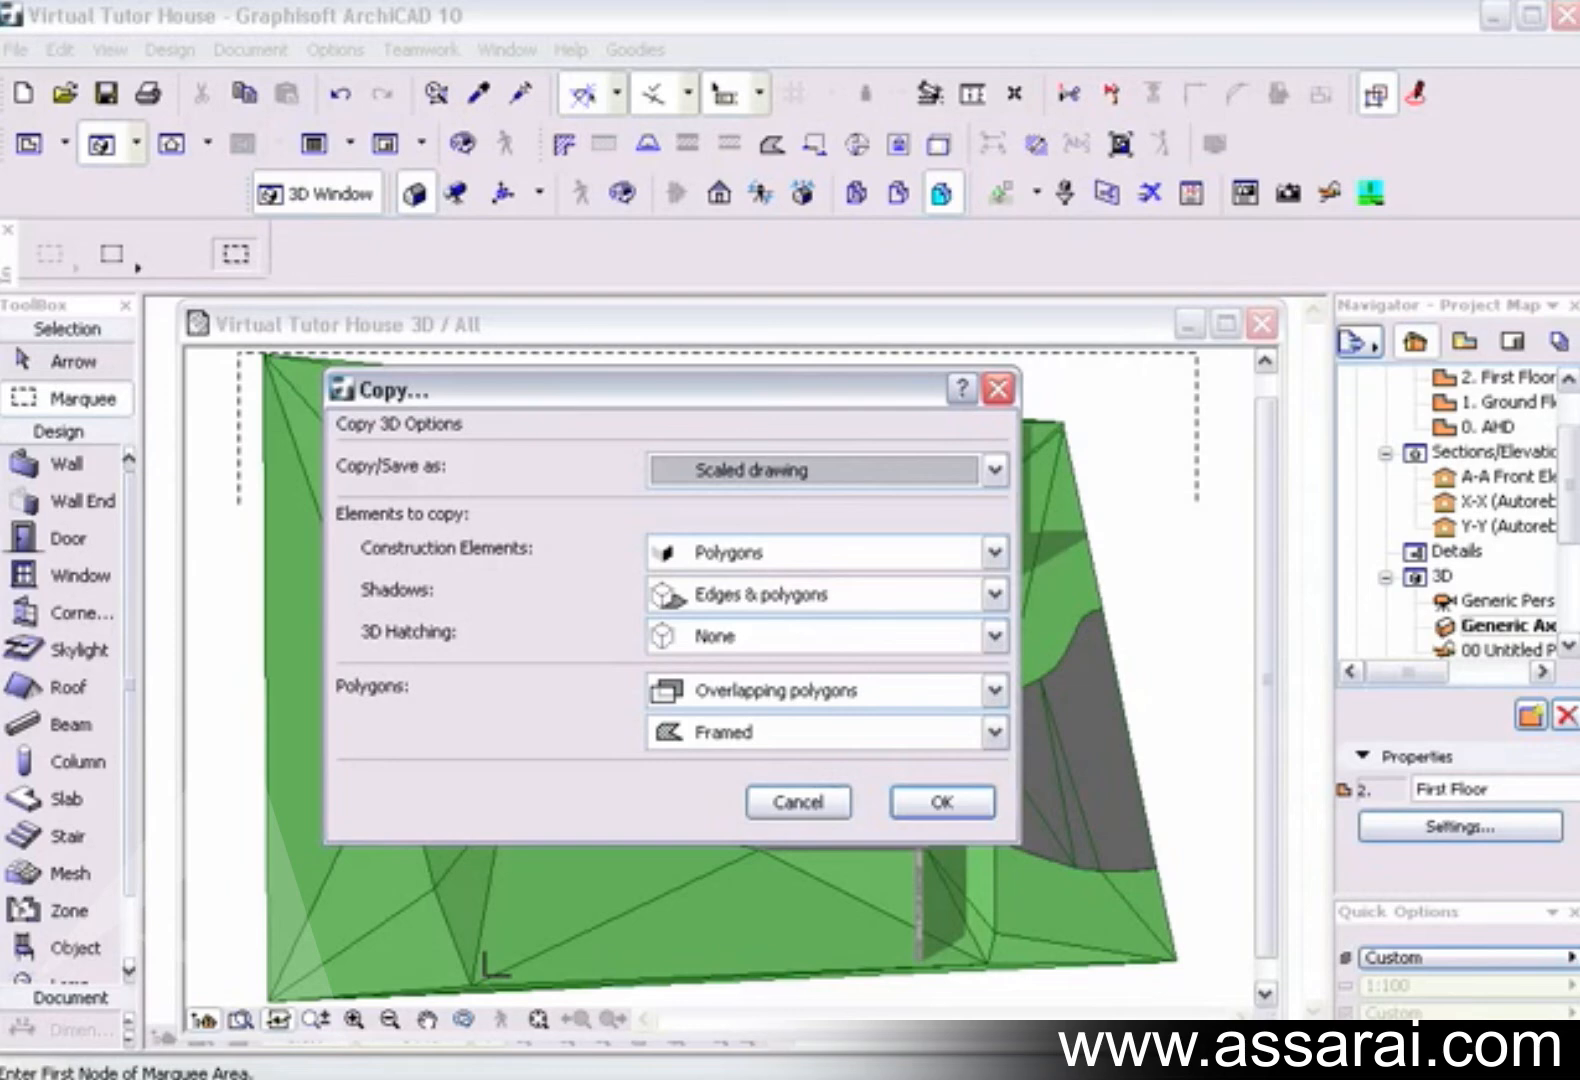
{"action": "left_click", "coordinate": [975, 469]}
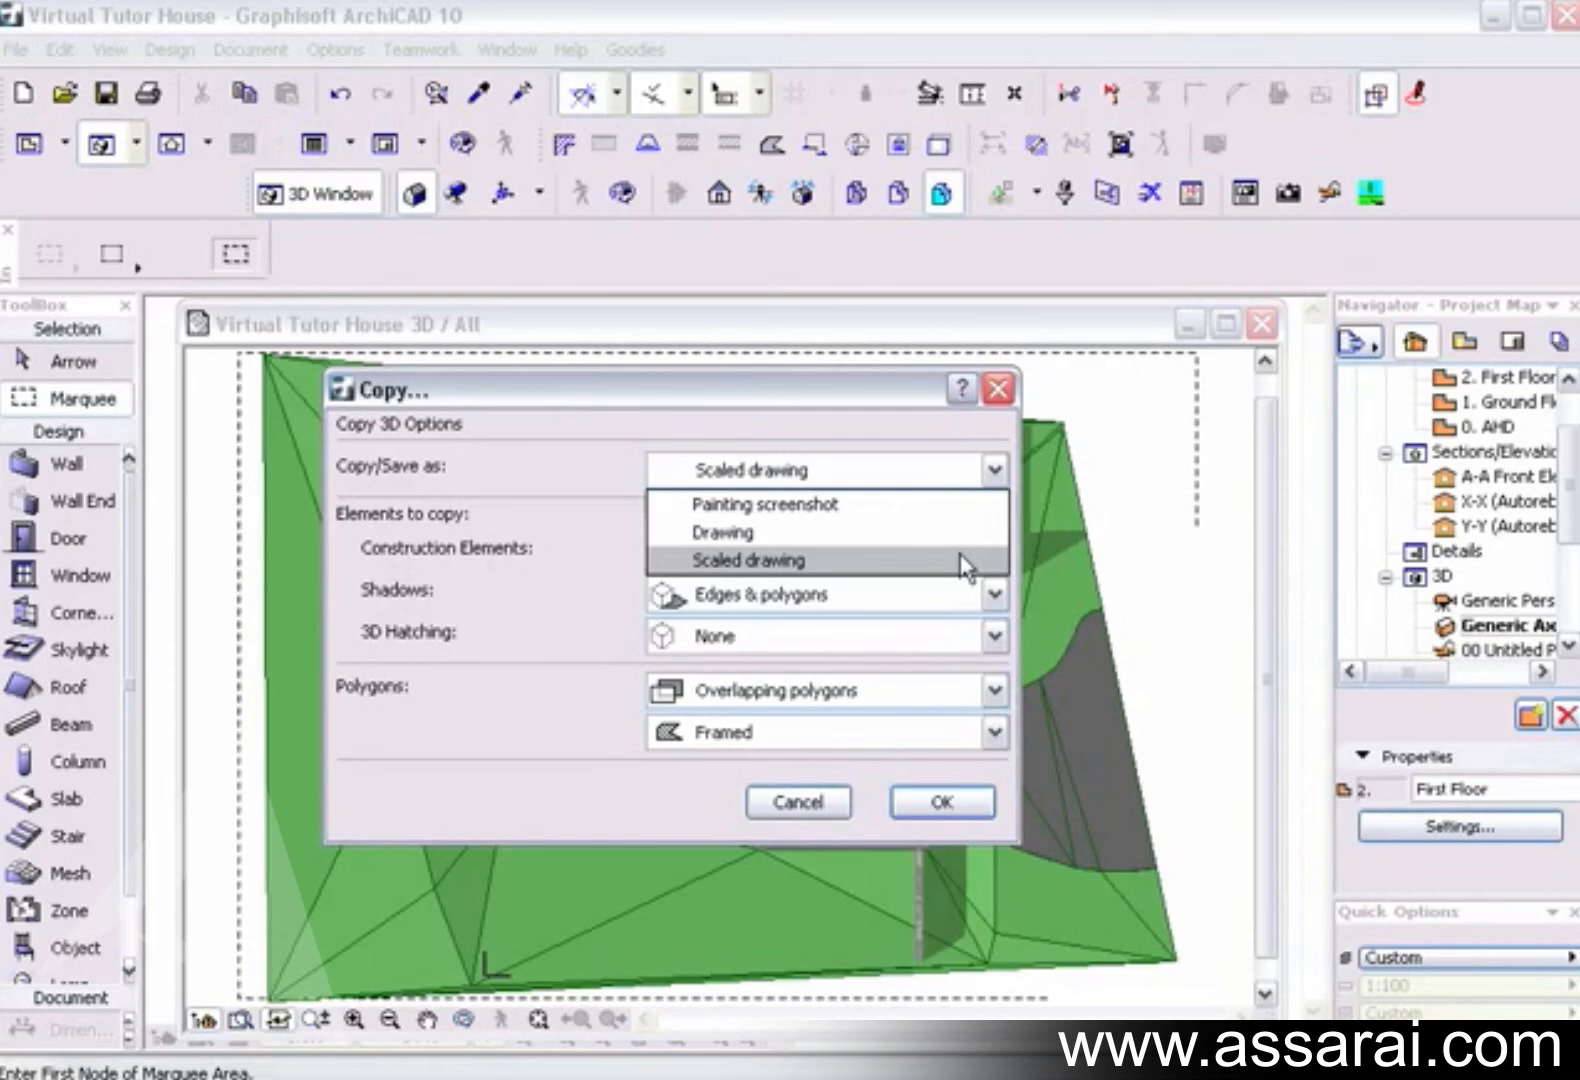
{"action": "left_click", "coordinate": [963, 562]}
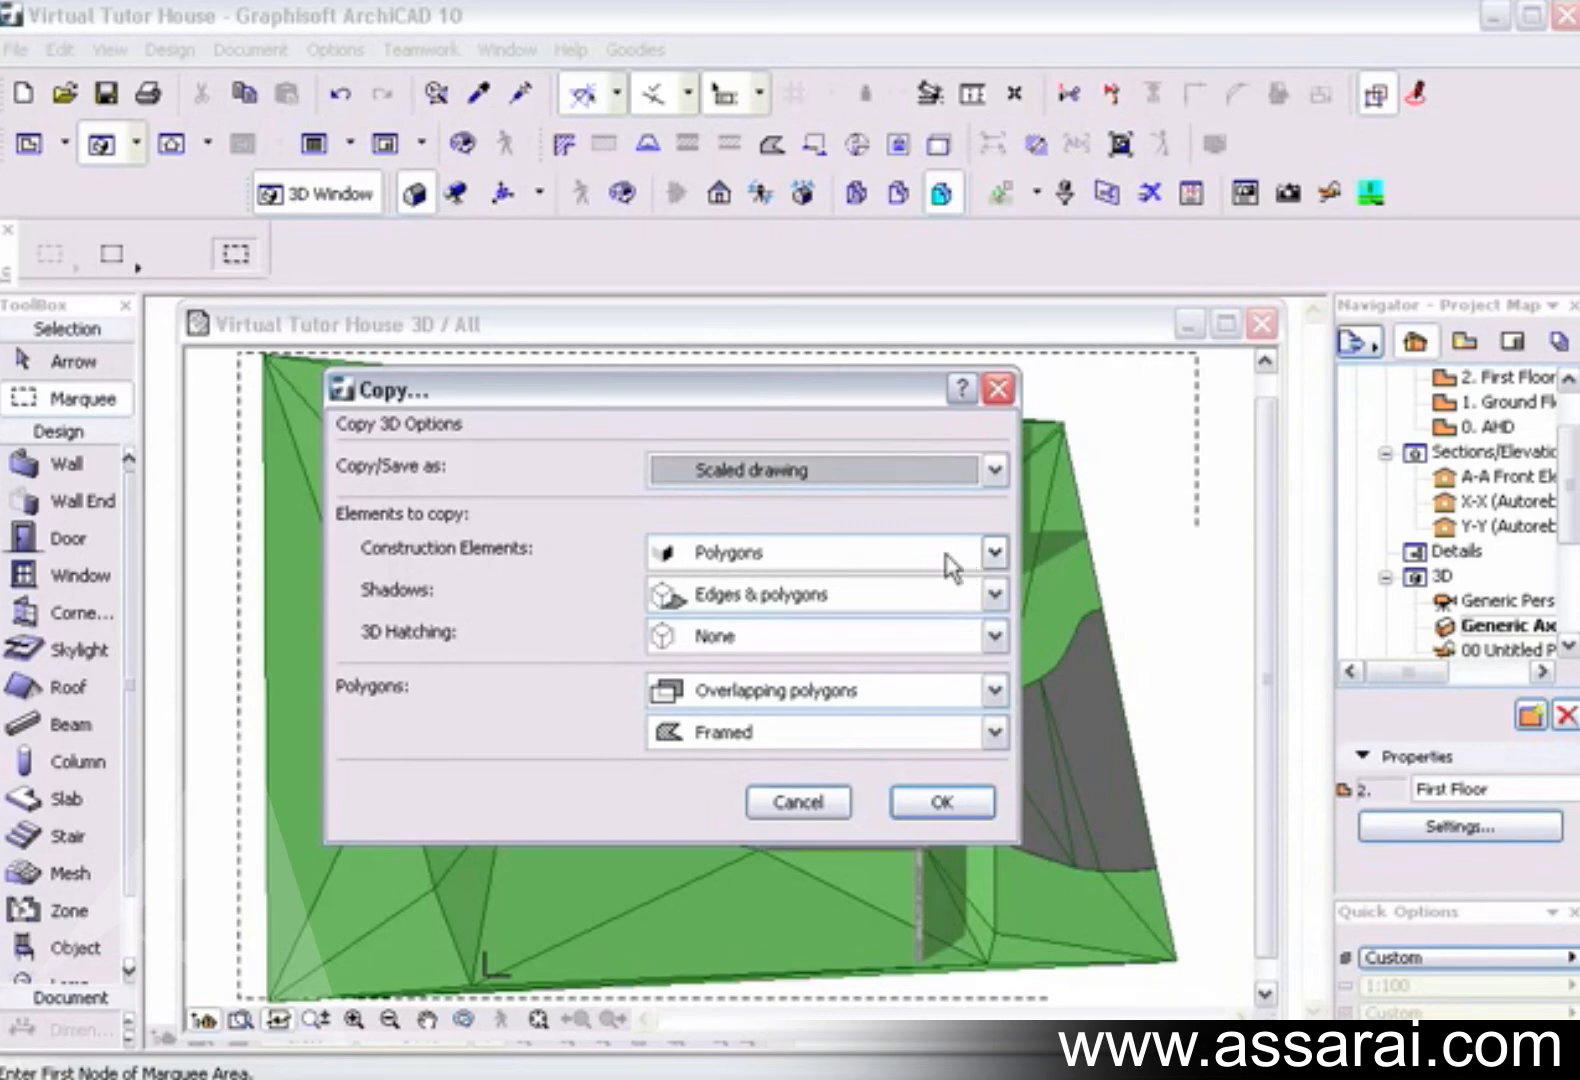
Step: Set both the construction elements and the shadows in the 3D copy options to Edges & polygons
{"action": "left_click", "coordinate": [946, 557]}
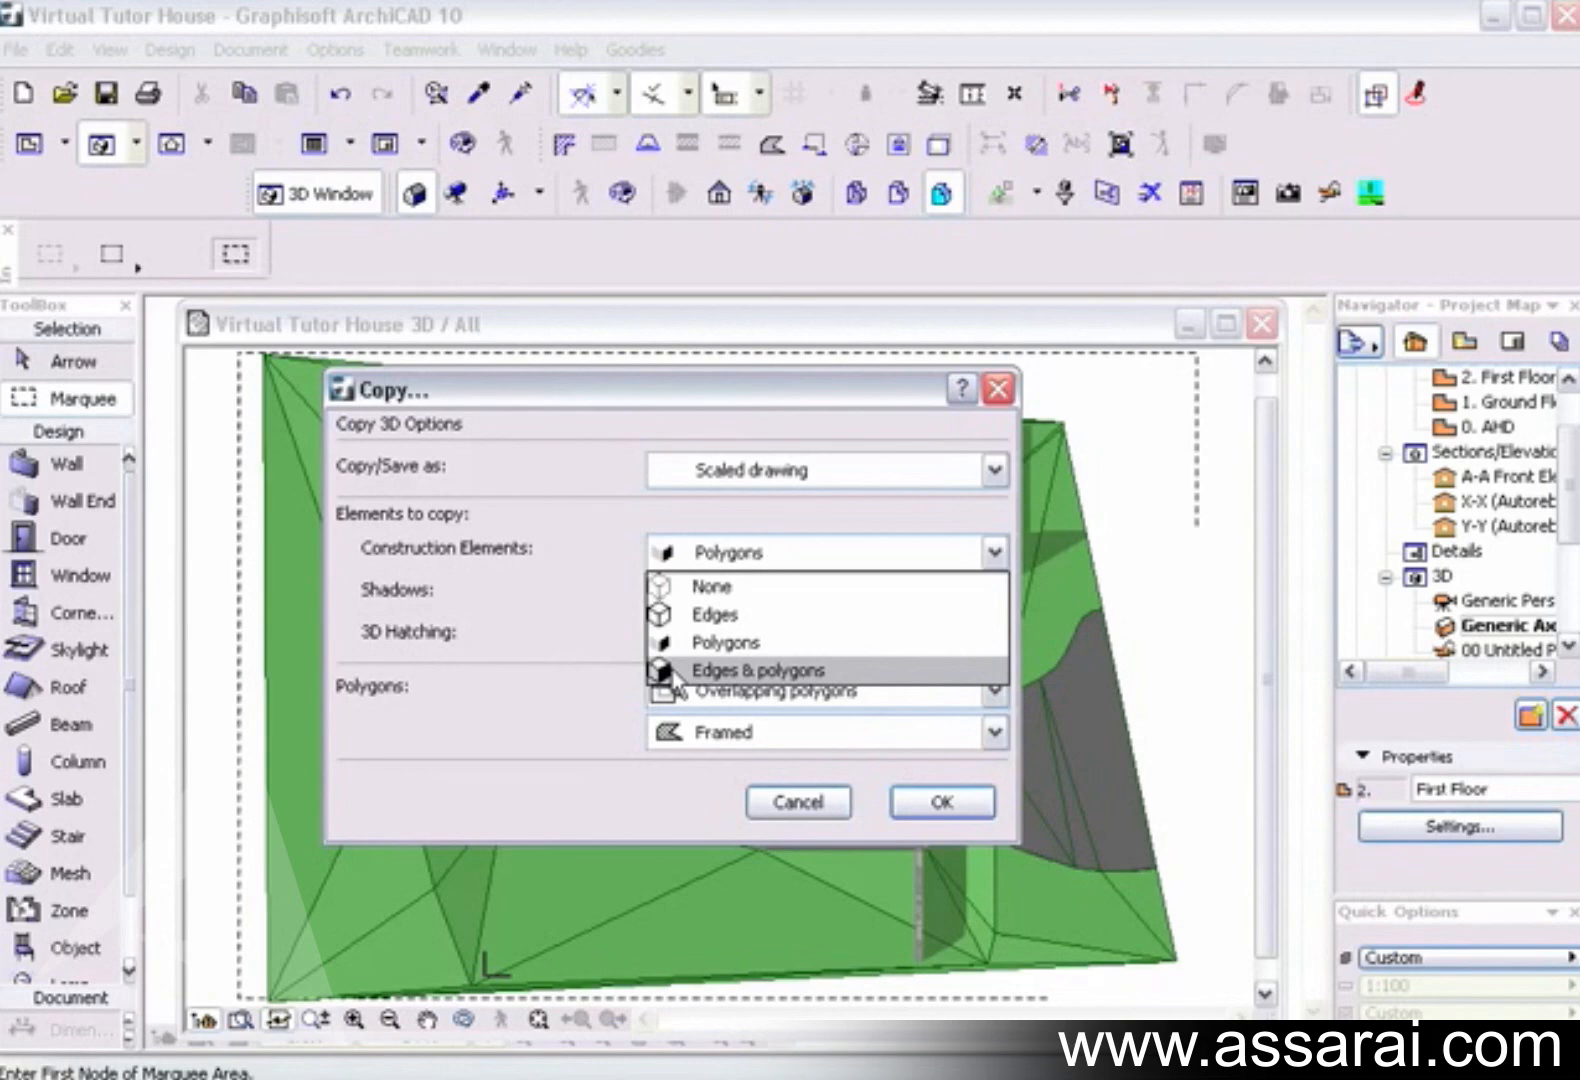
{"action": "left_click", "coordinate": [684, 671]}
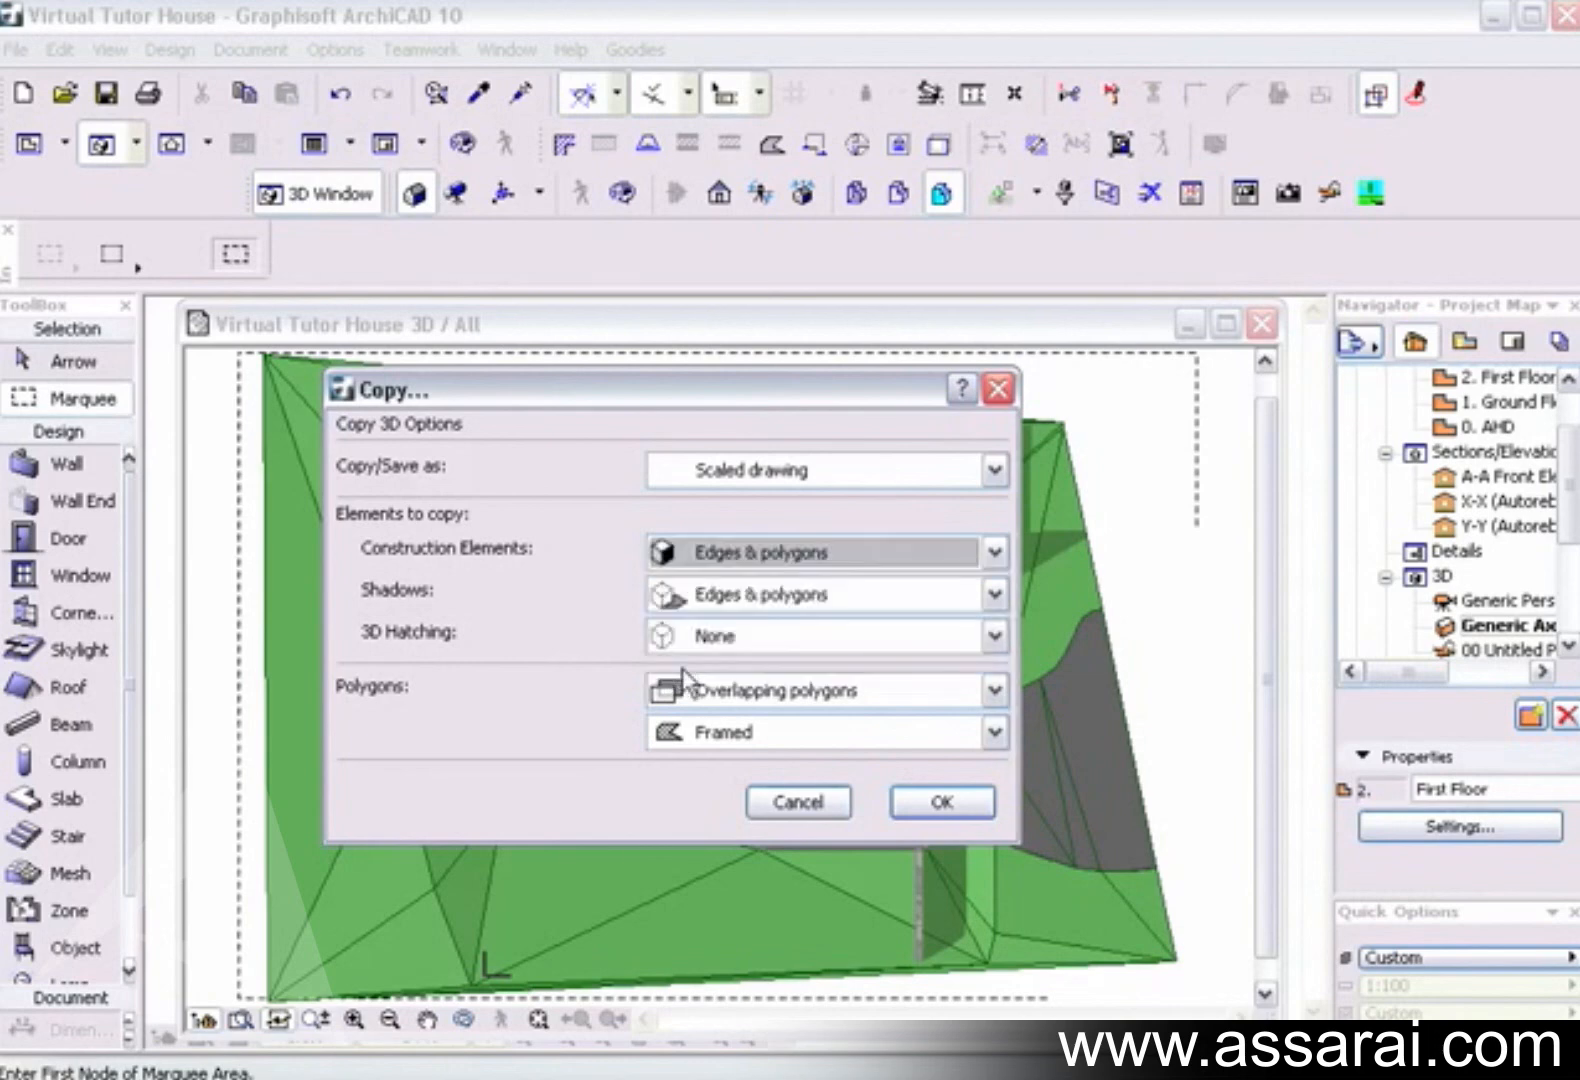
{"action": "left_click", "coordinate": [754, 598]}
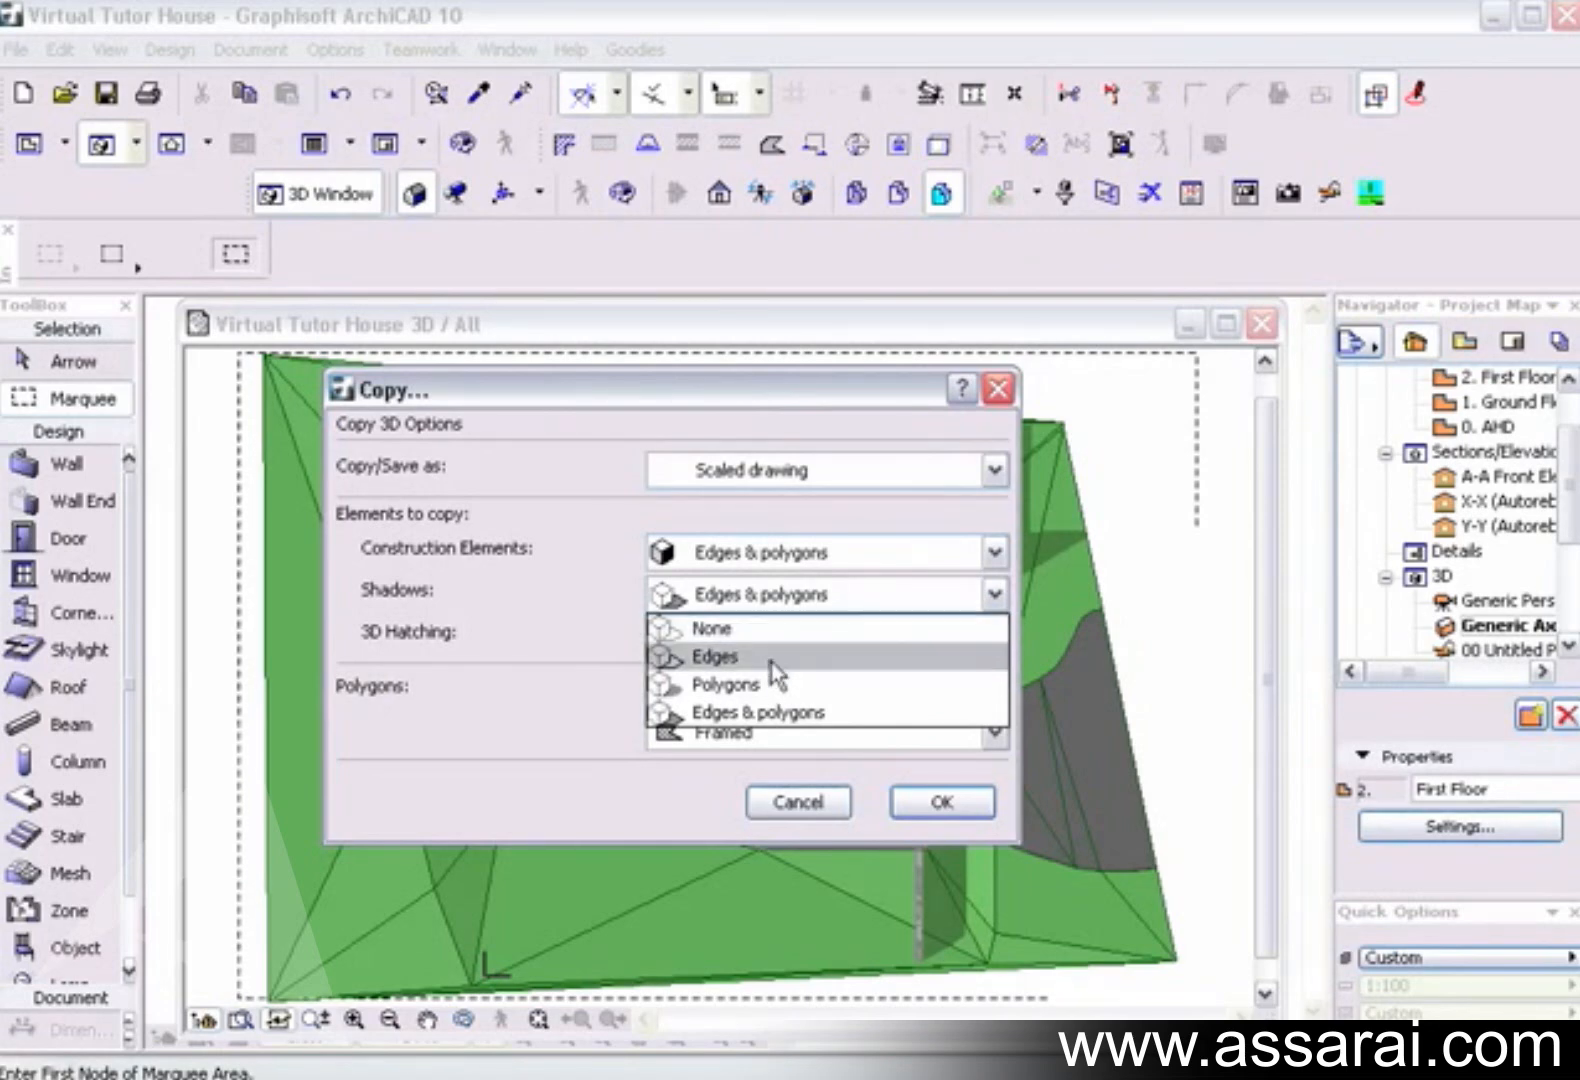
{"action": "left_click", "coordinate": [796, 713]}
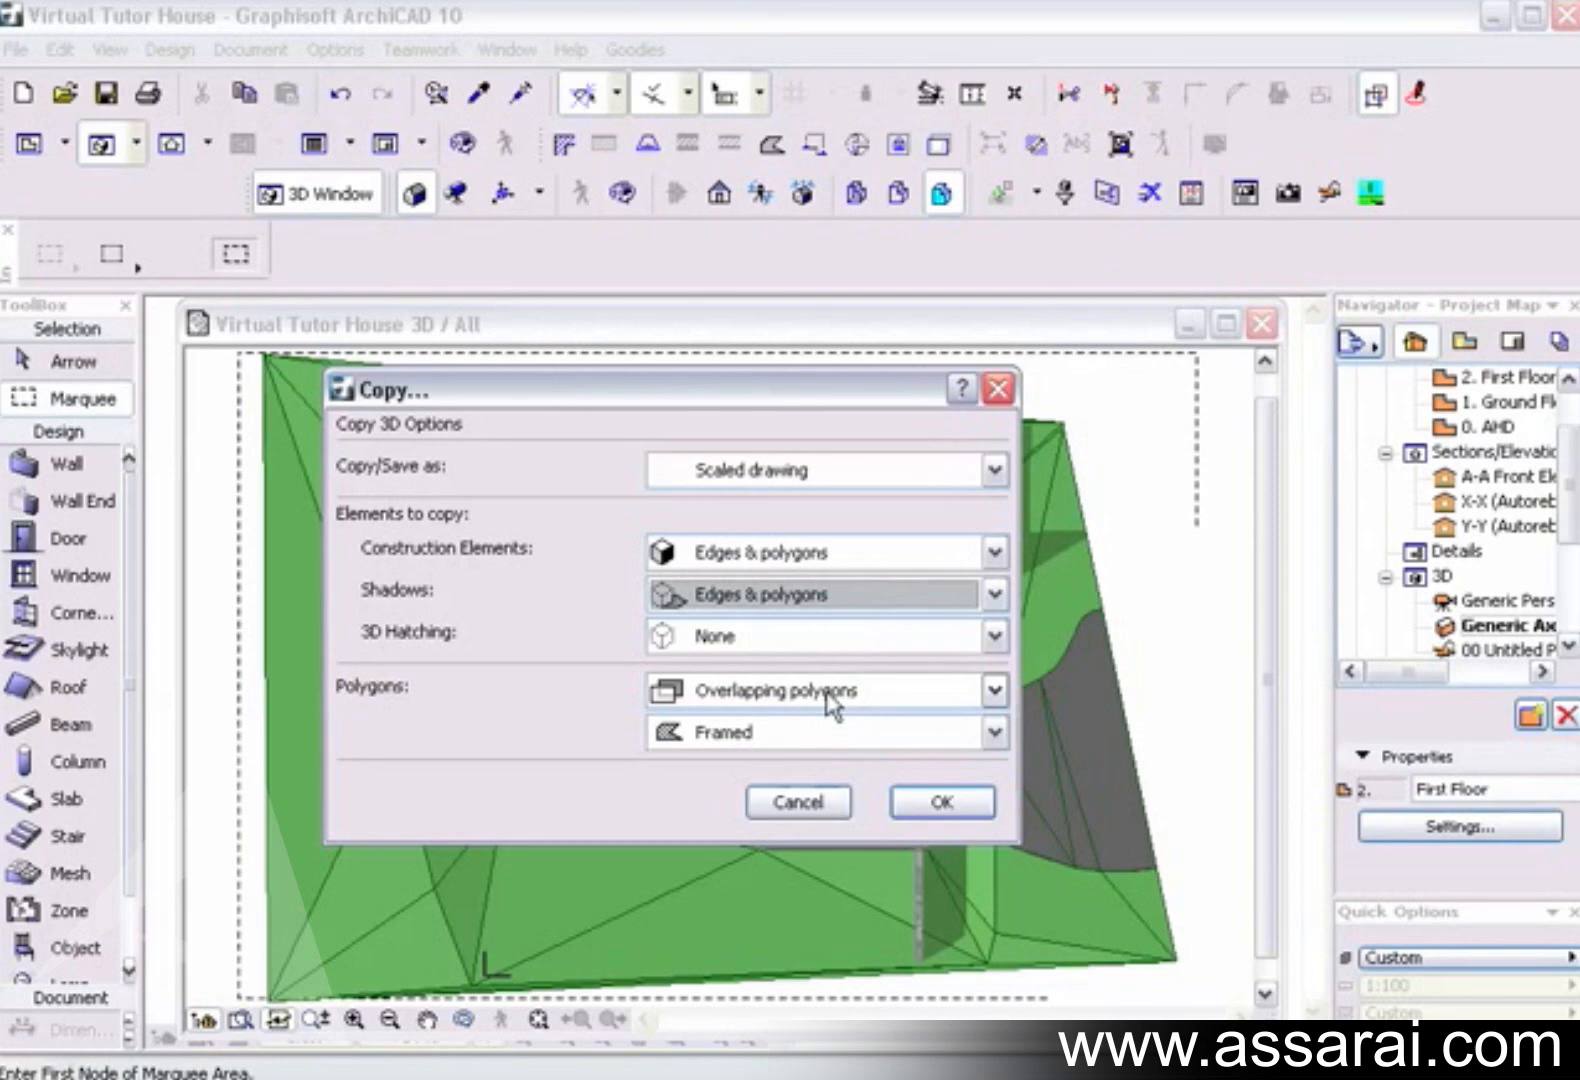
Step: Review the polygon choices, keep Overlapping polygons and Framed, and confirm the copy
{"action": "left_click", "coordinate": [828, 698]}
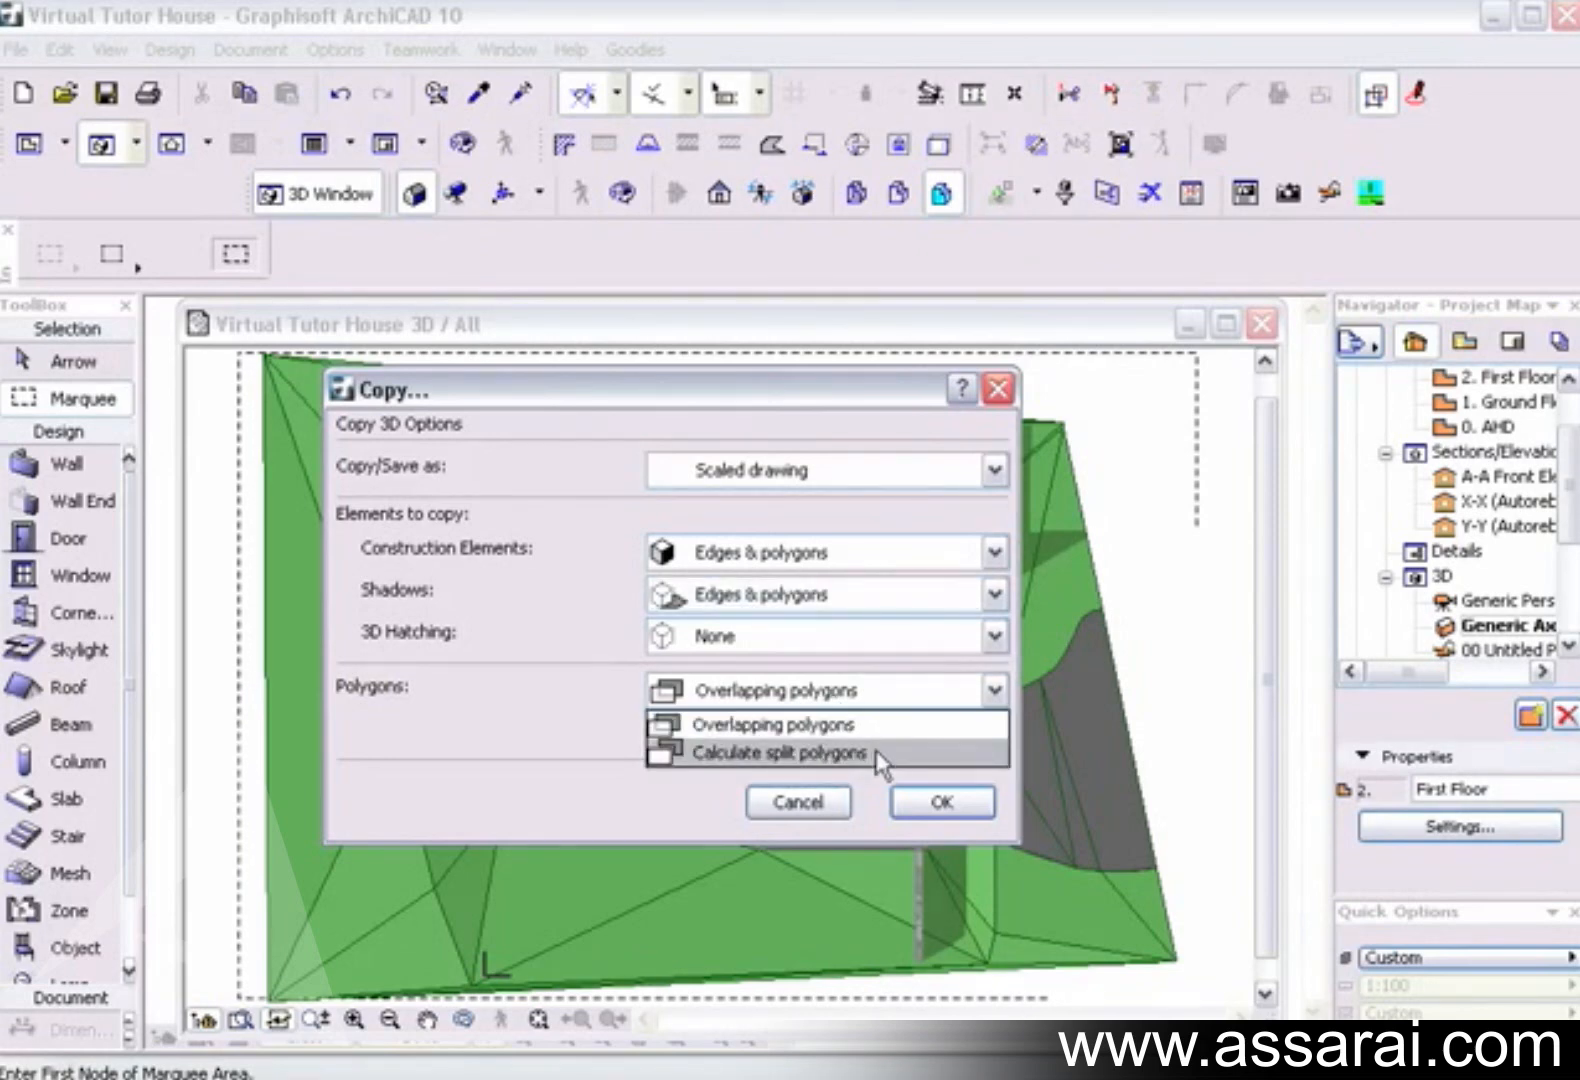
{"action": "left_click", "coordinate": [610, 712]}
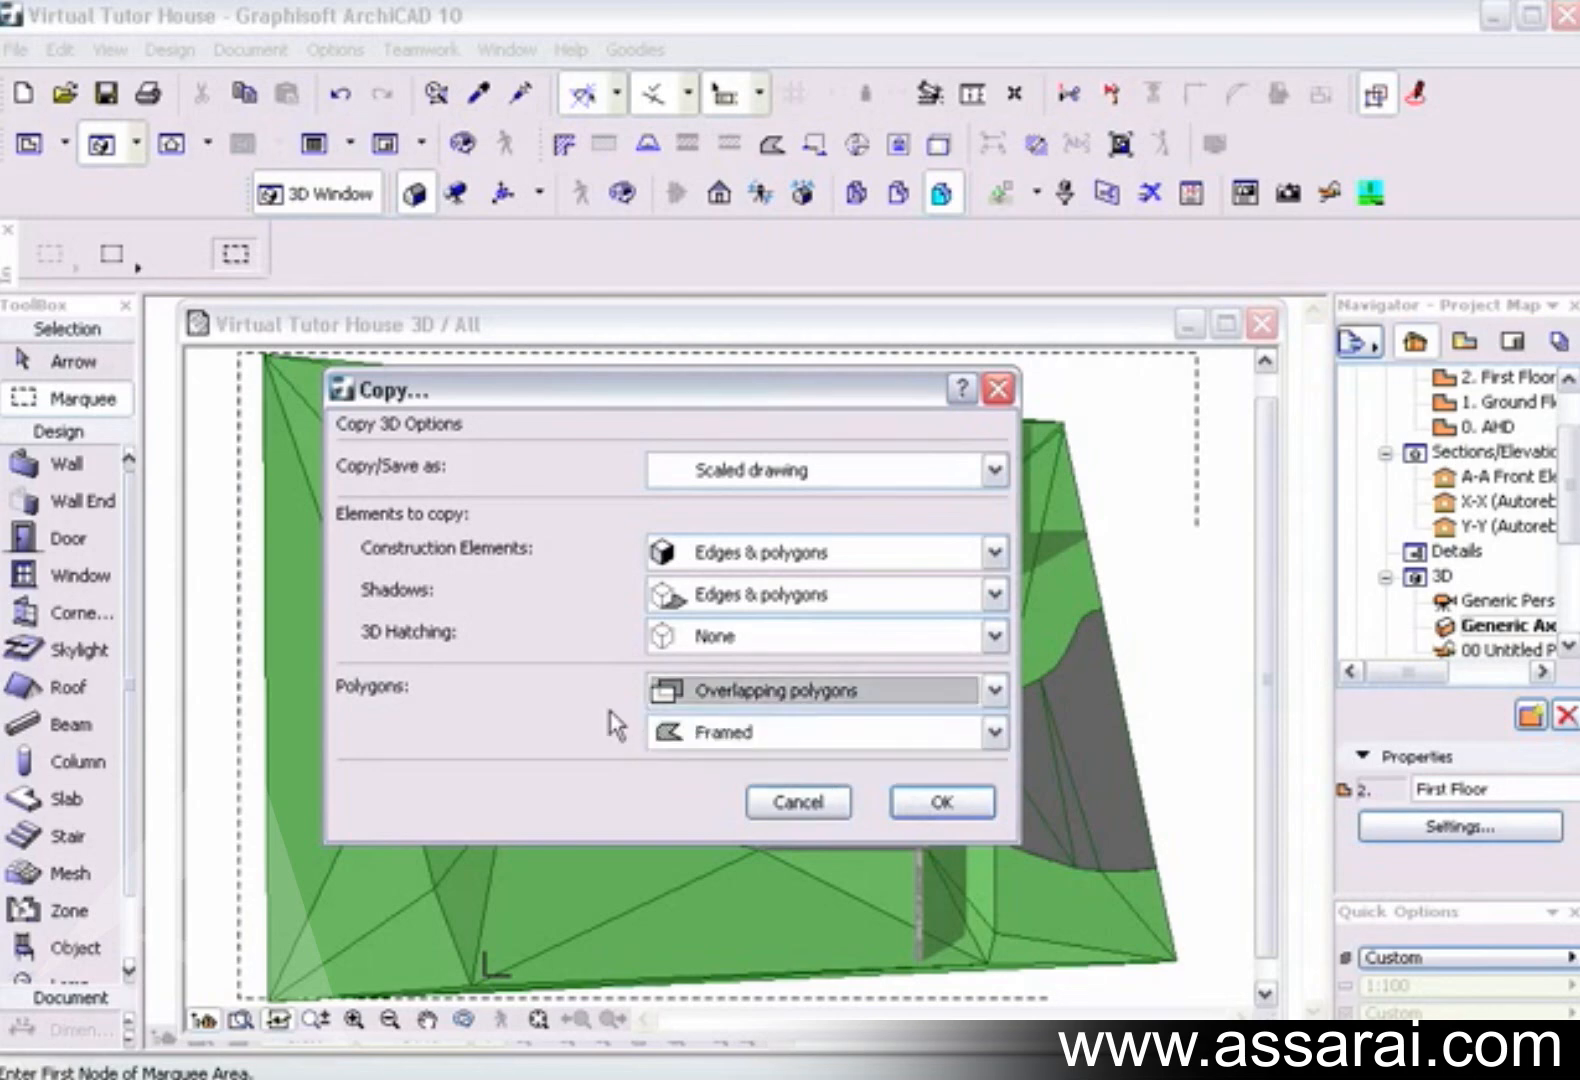
{"action": "left_click", "coordinate": [806, 744]}
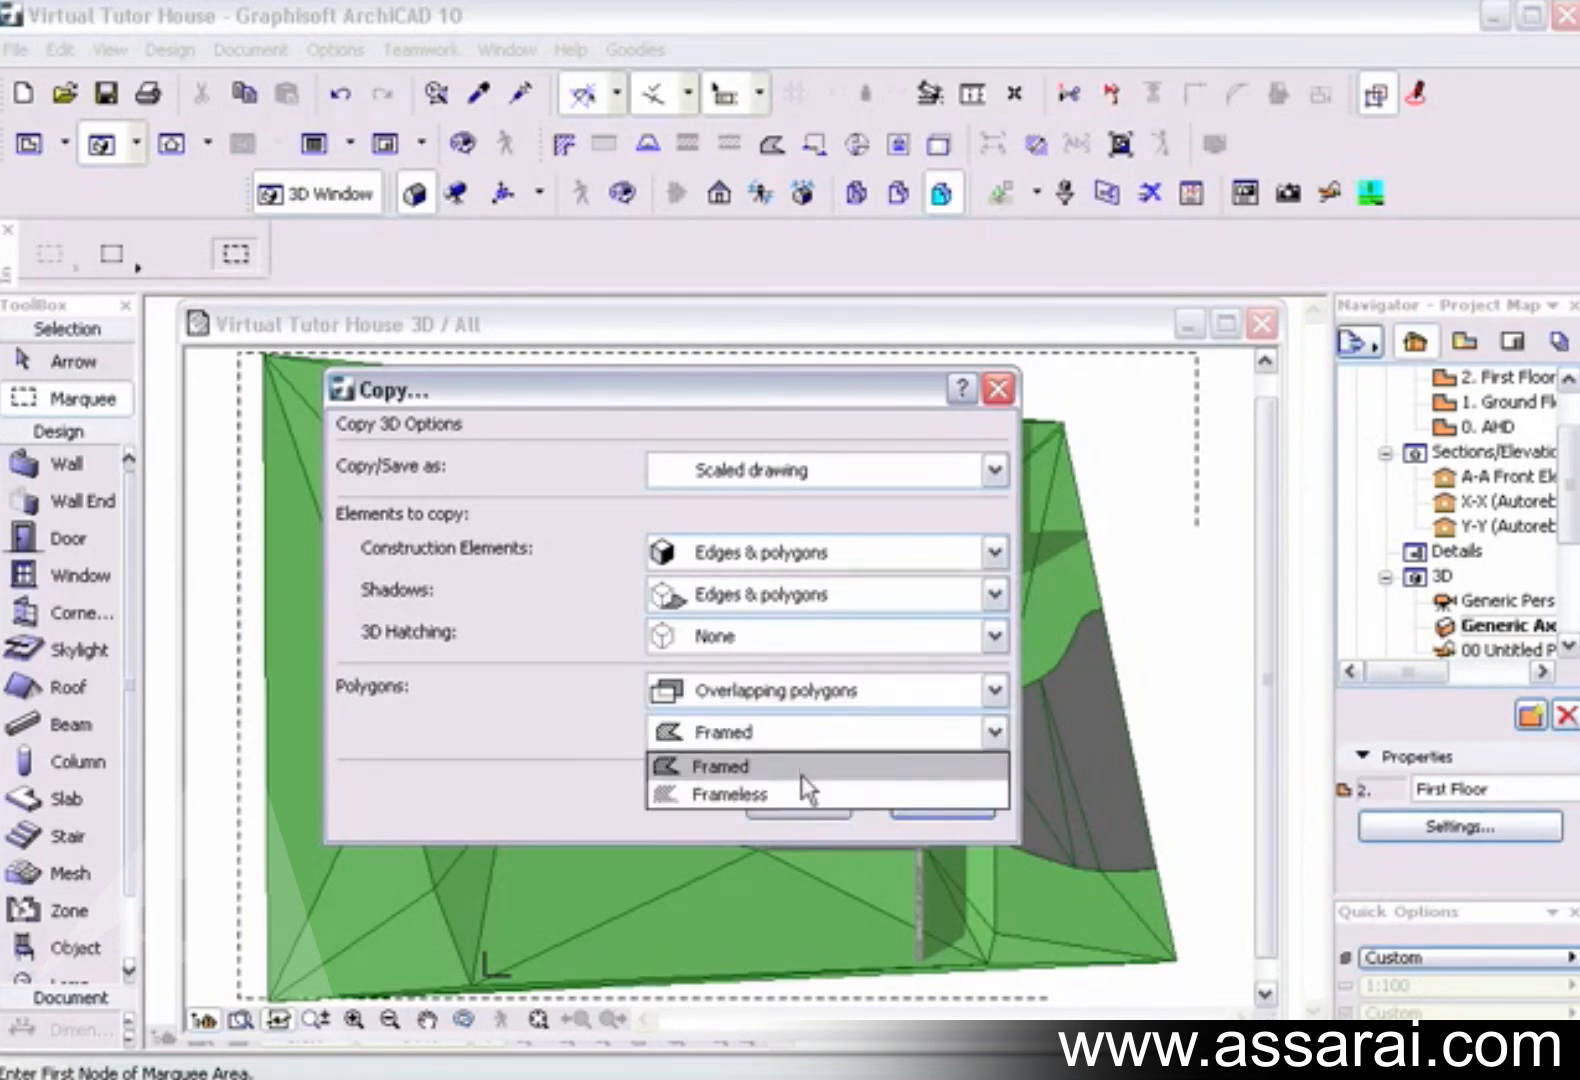
{"action": "left_click", "coordinate": [590, 703]}
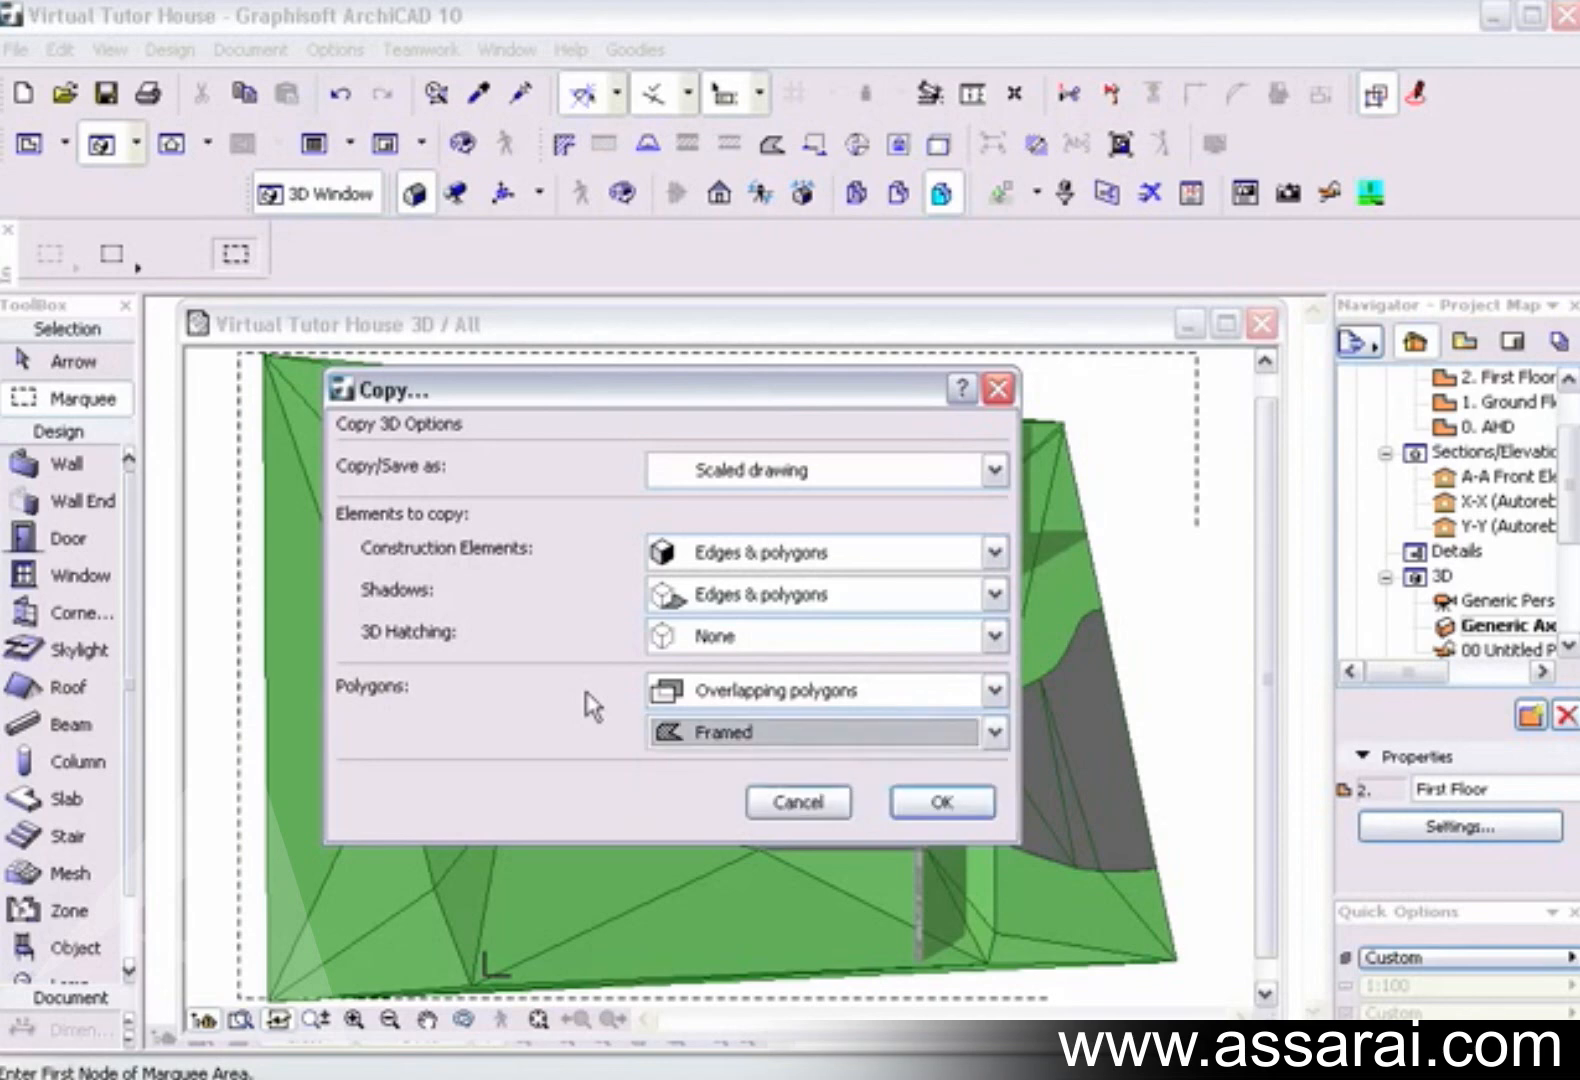
{"action": "left_click", "coordinate": [940, 803]}
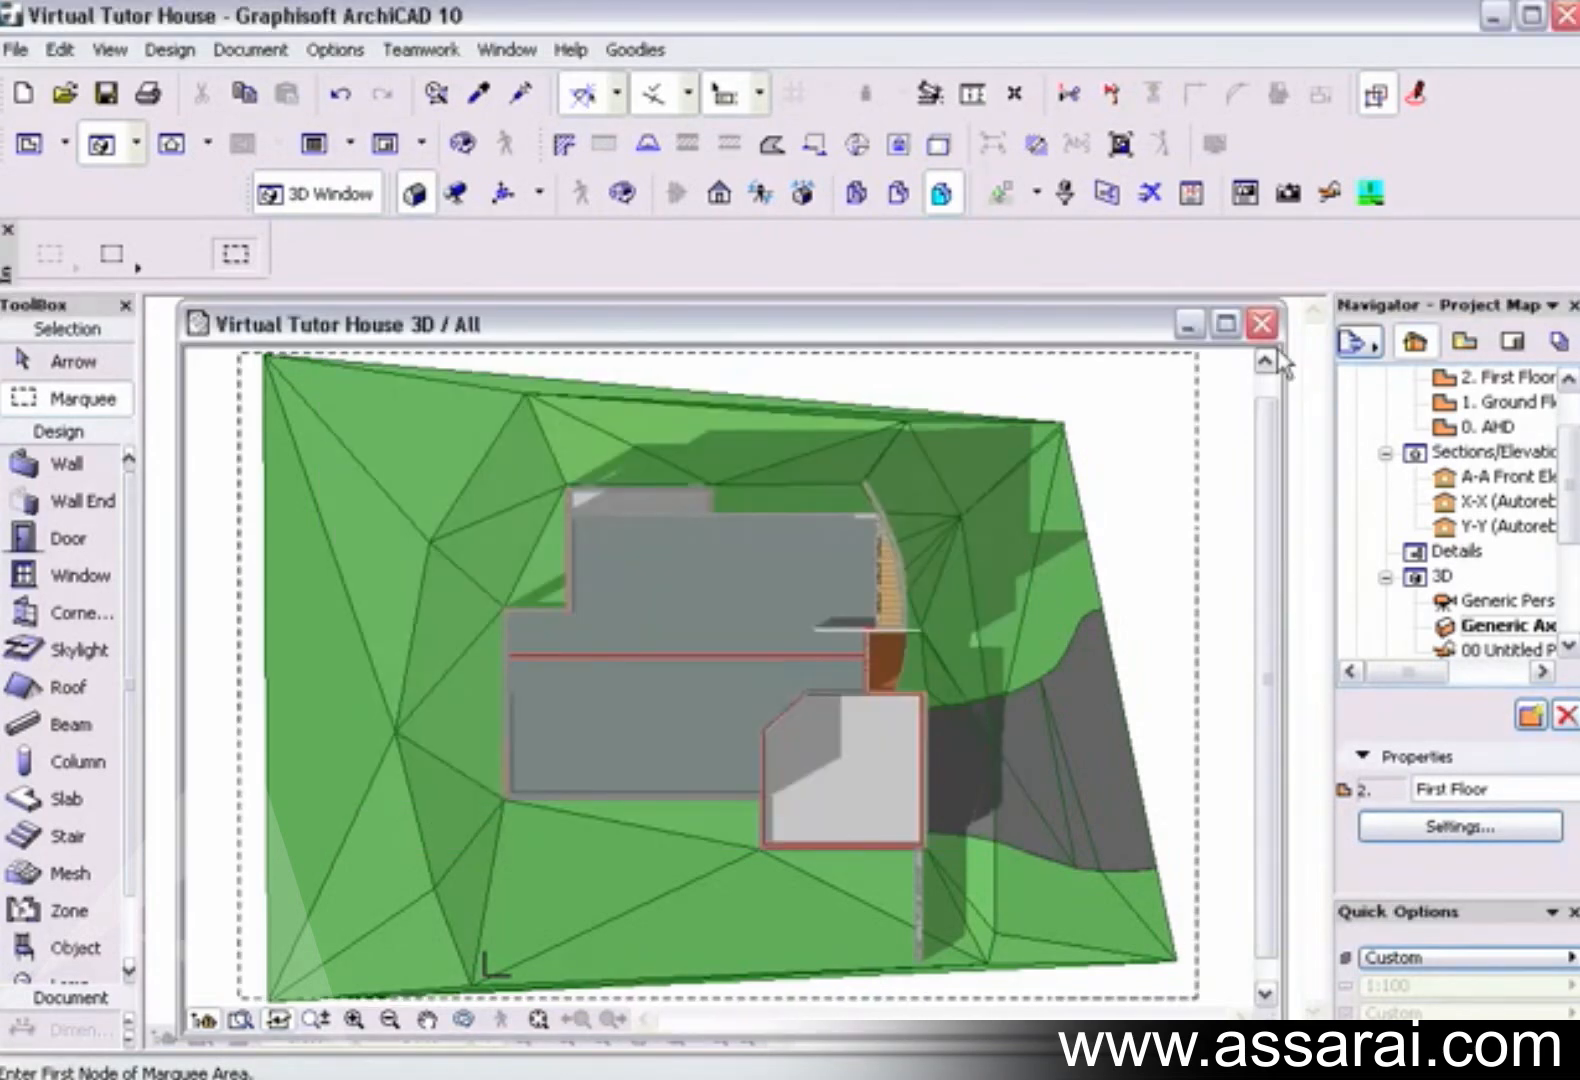
Step: Close the 3D view and paste the shaded site drawing over the house on the First Floor plan
{"action": "left_click", "coordinate": [1262, 325]}
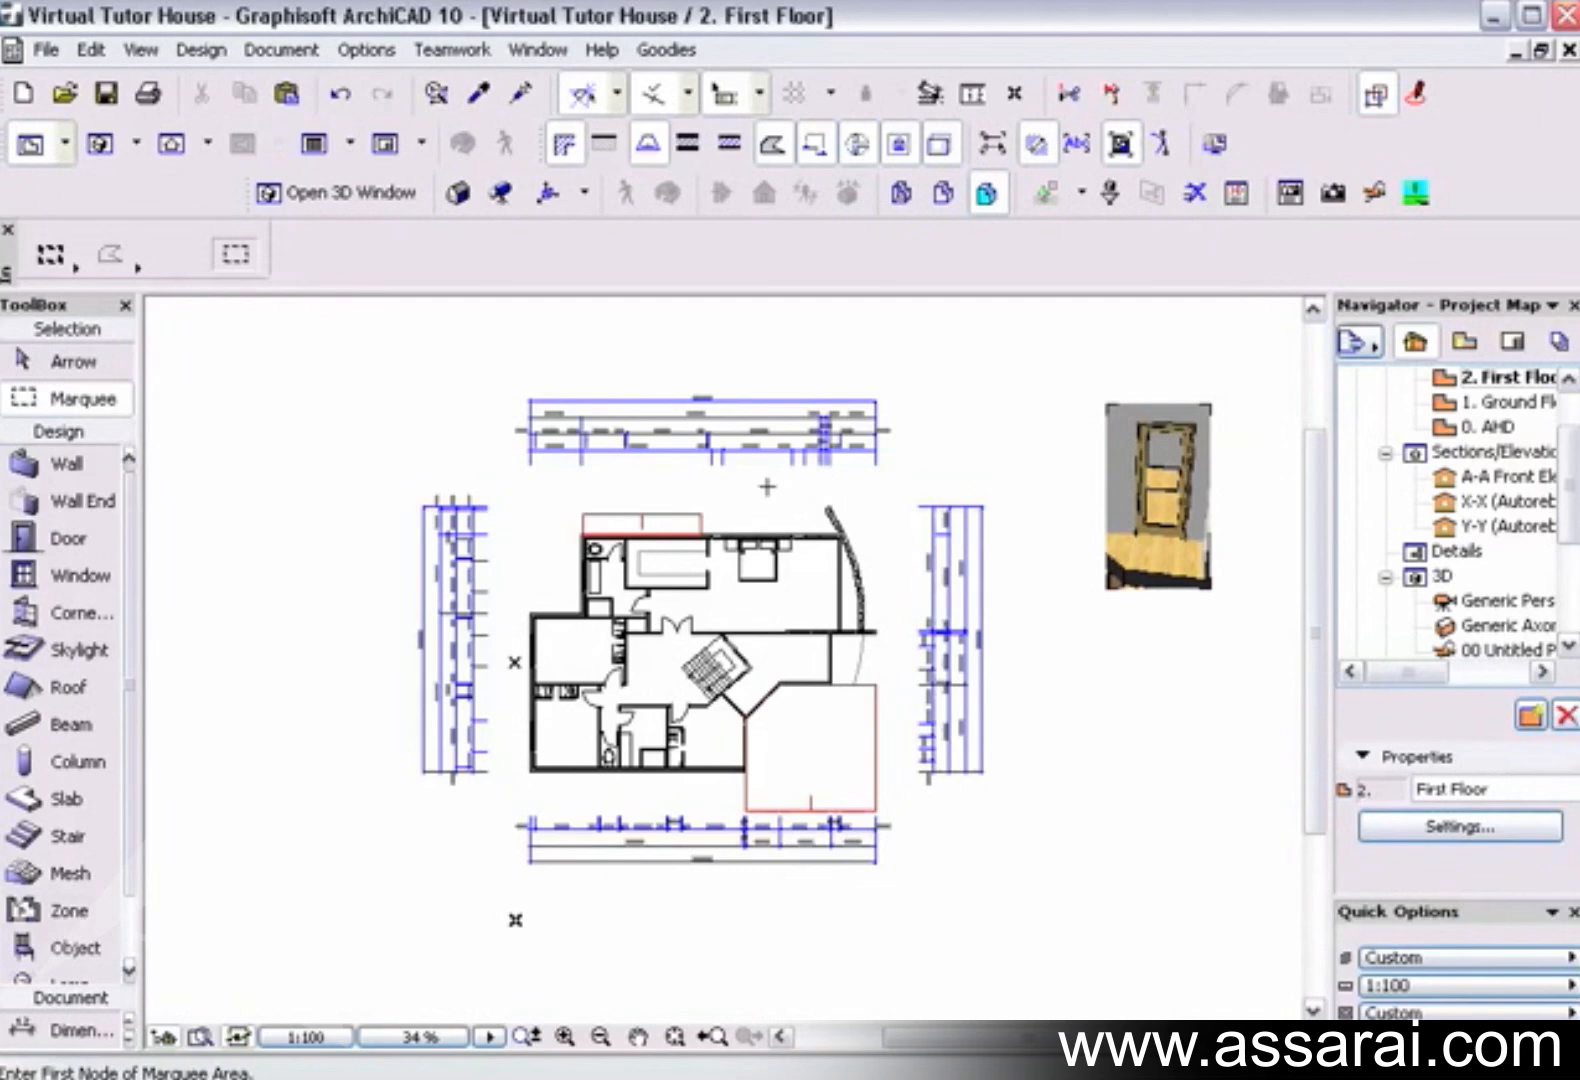
{"action": "right_click", "coordinate": [763, 486]}
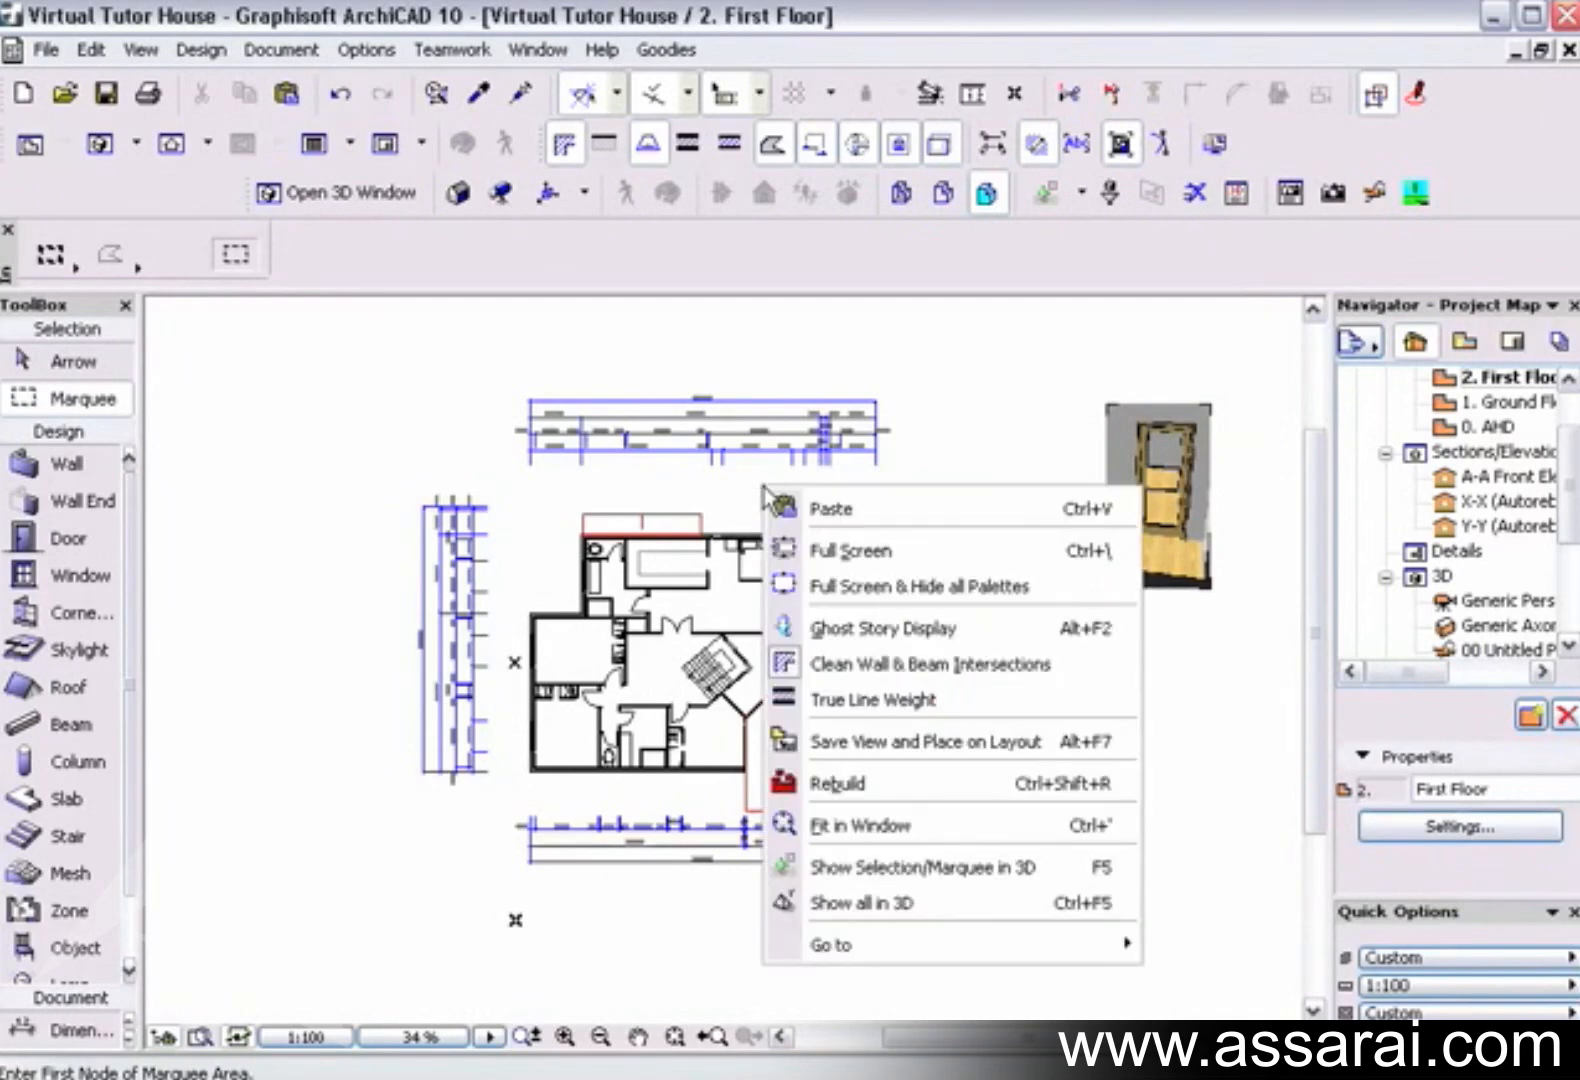
{"action": "left_click", "coordinate": [822, 512]}
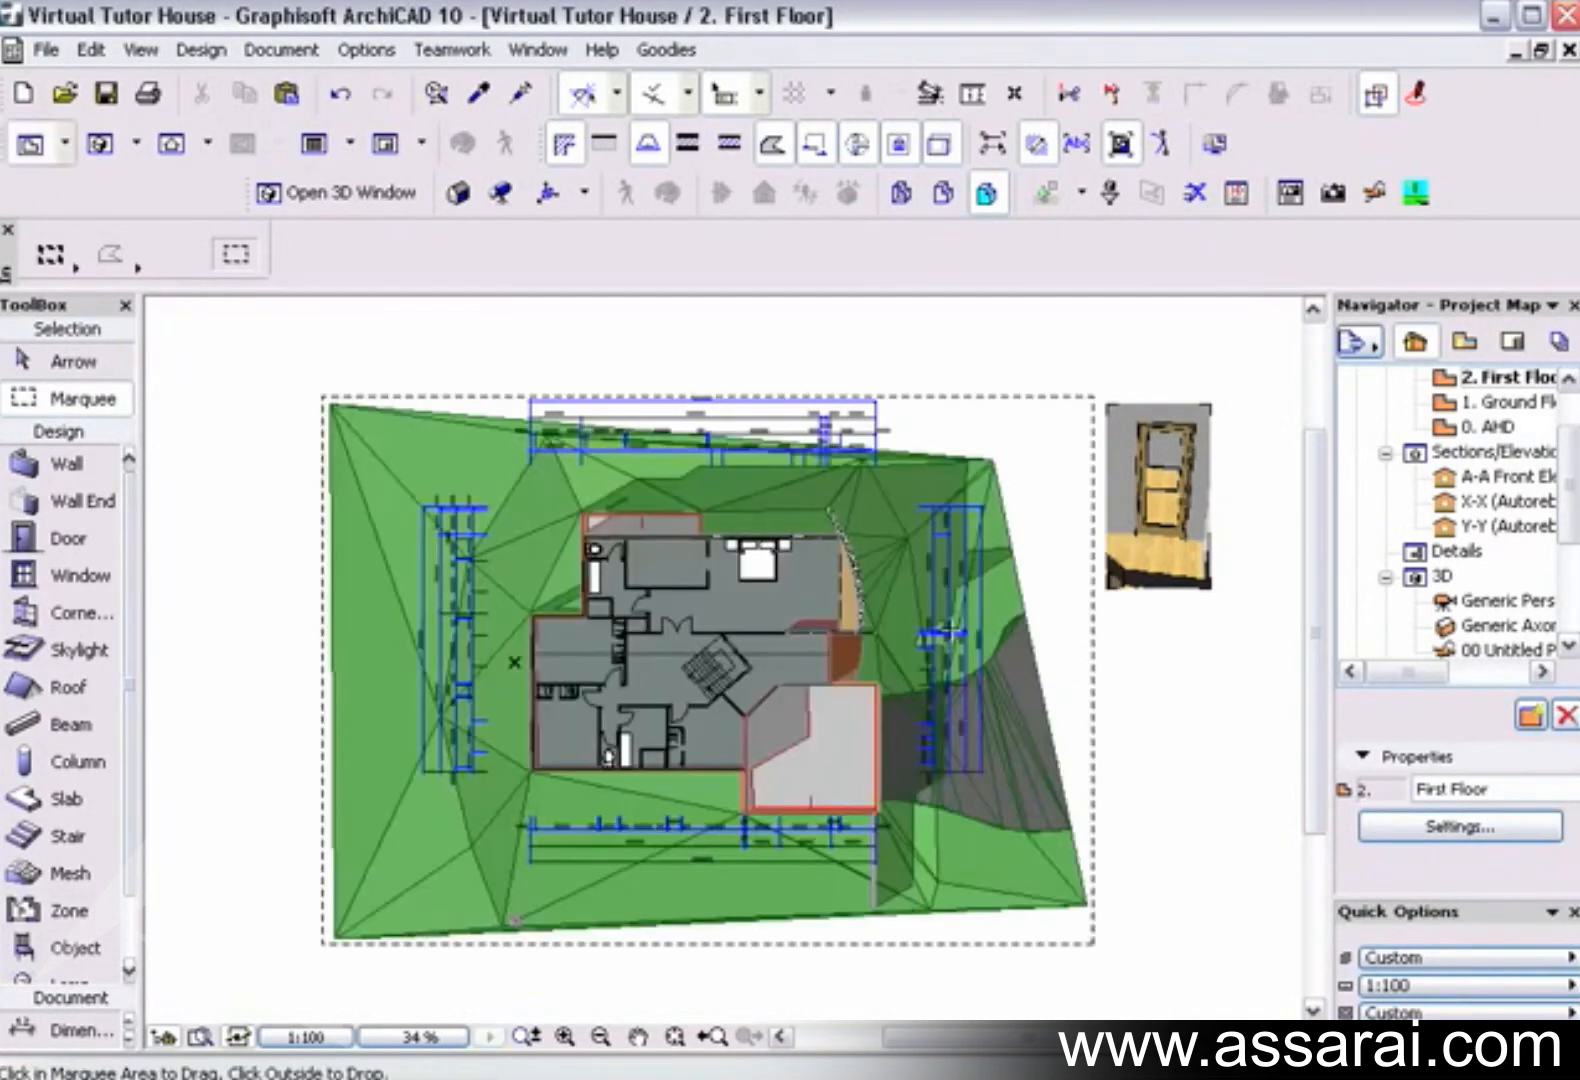
{"action": "left_click", "coordinate": [1196, 769]}
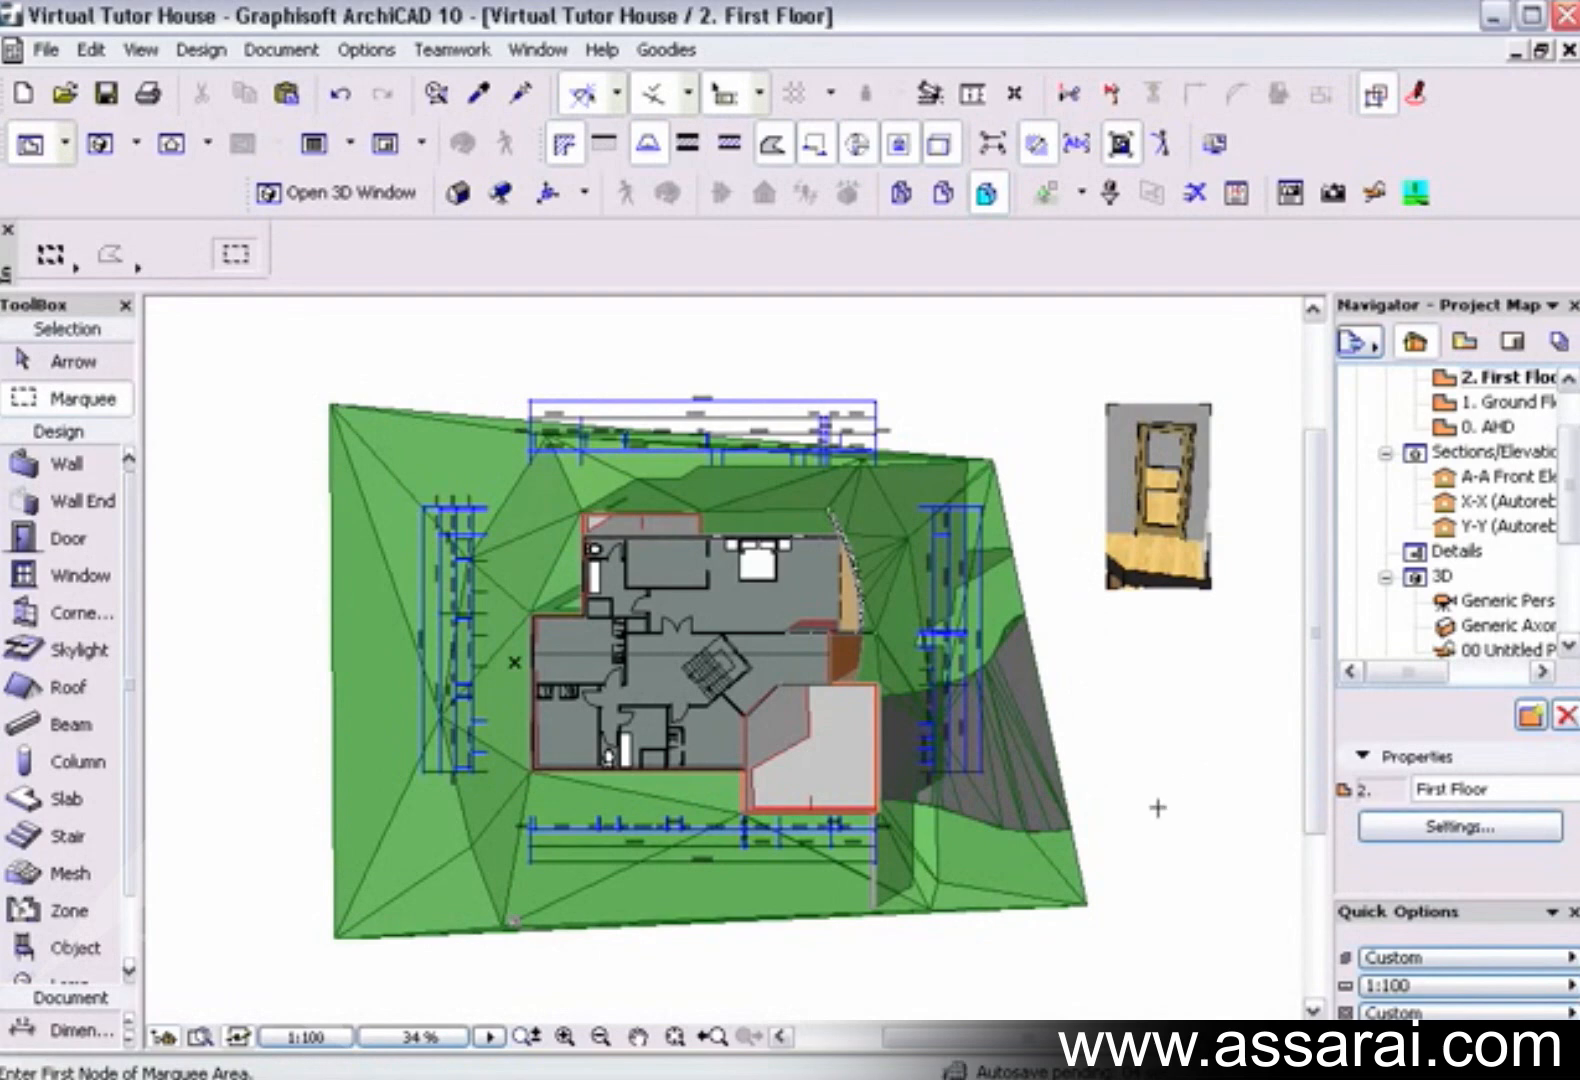